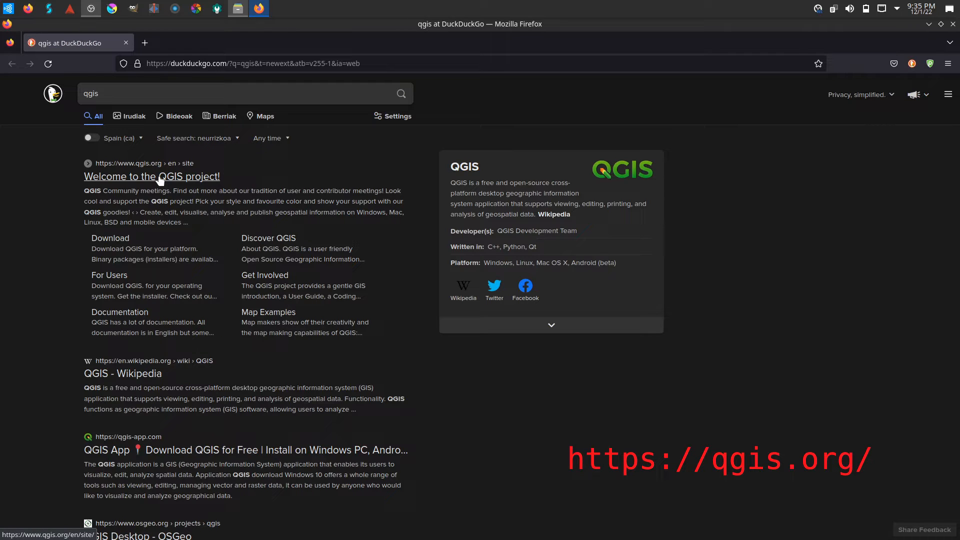
Step: Open the official QGIS project site from the search results and switch its address to the Spanish version, es
left_click(160, 178)
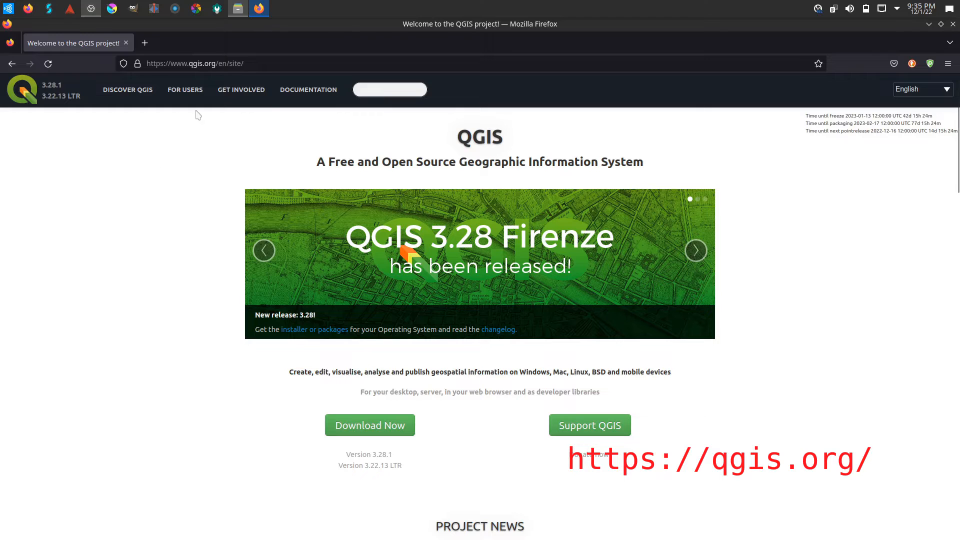
left_click(253, 62)
left_click_drag(253, 62, 146, 64)
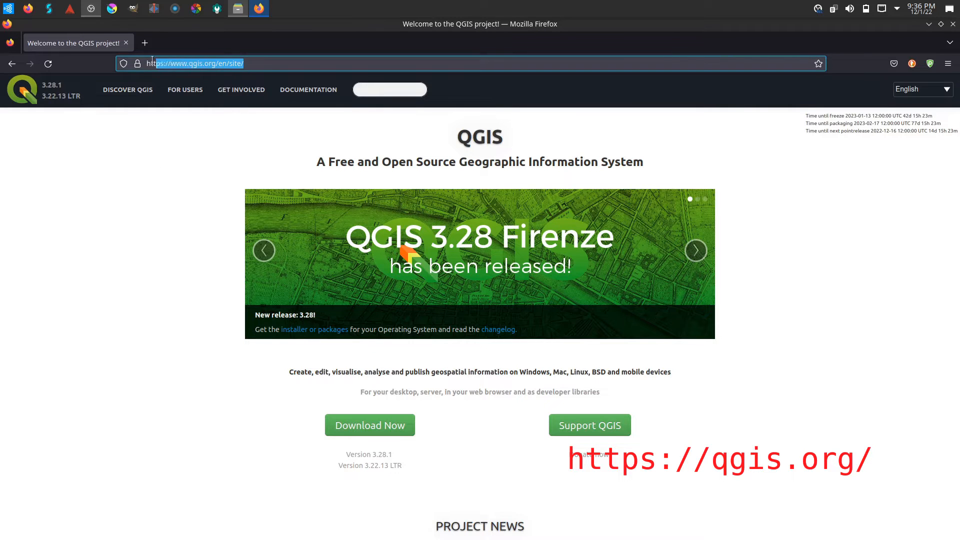
key("Escape")
left_click(226, 63)
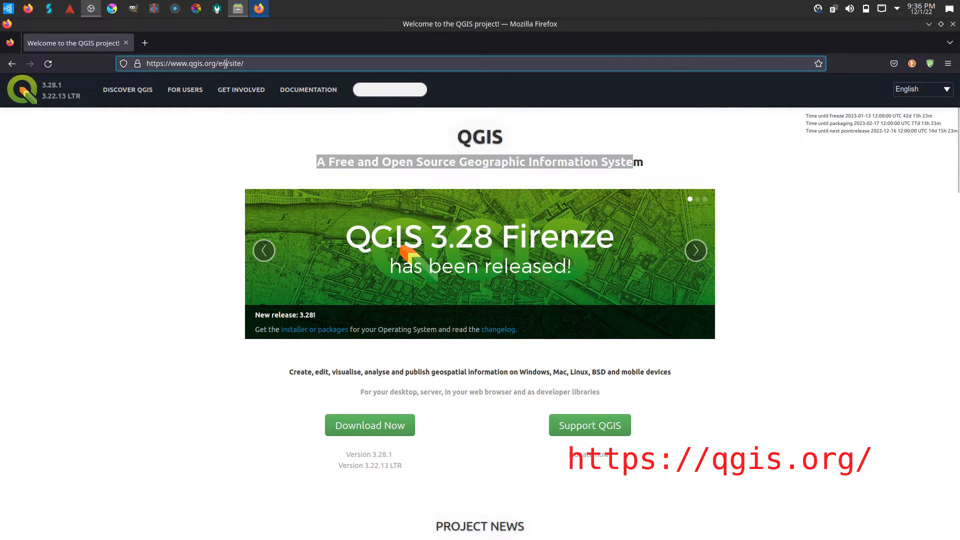
double_click(226, 63)
type("es")
key("Return")
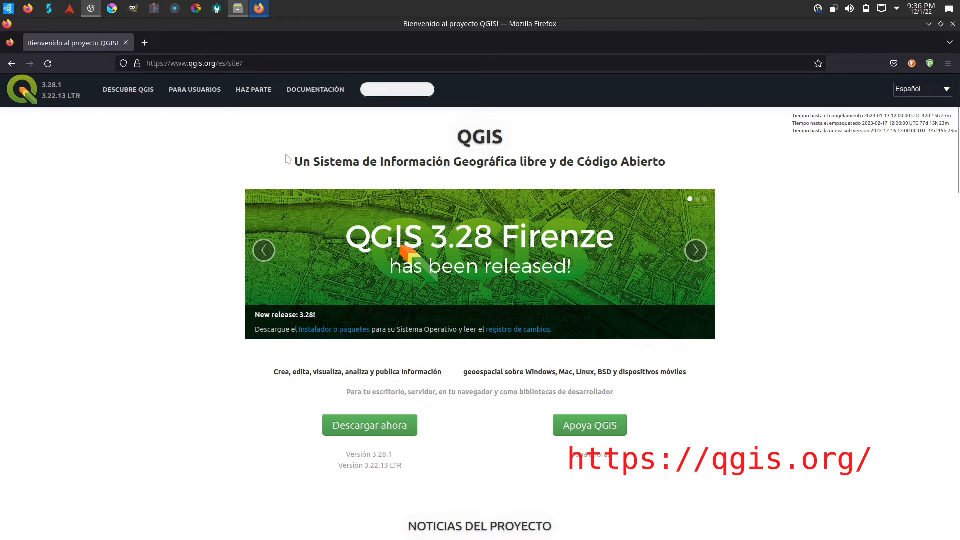
left_click_drag(294, 161, 669, 173)
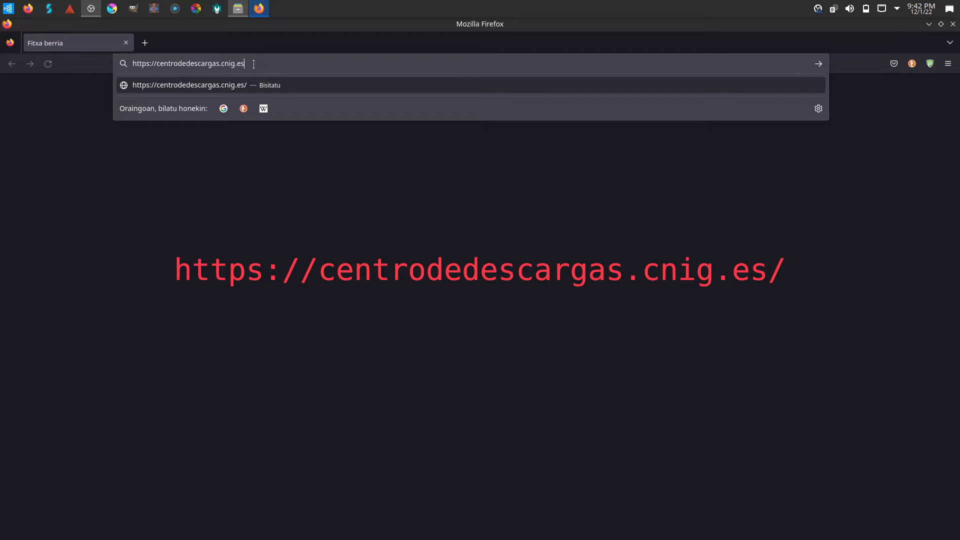
left_click_drag(254, 63, 125, 64)
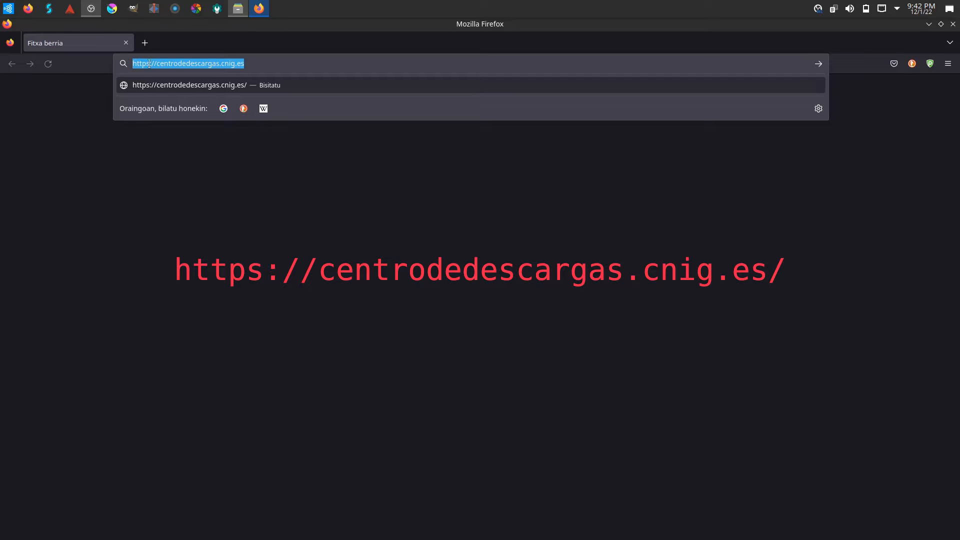
left_click(259, 63)
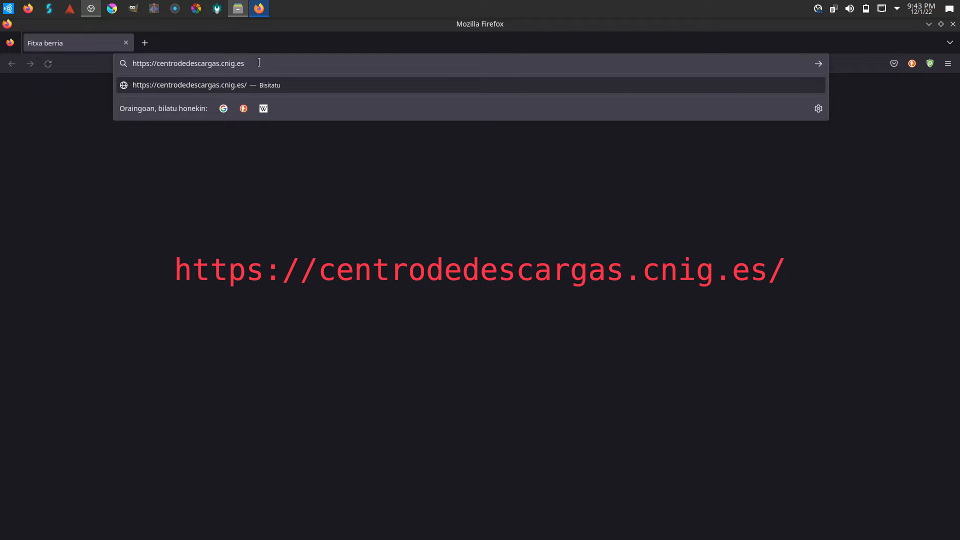
key("Return")
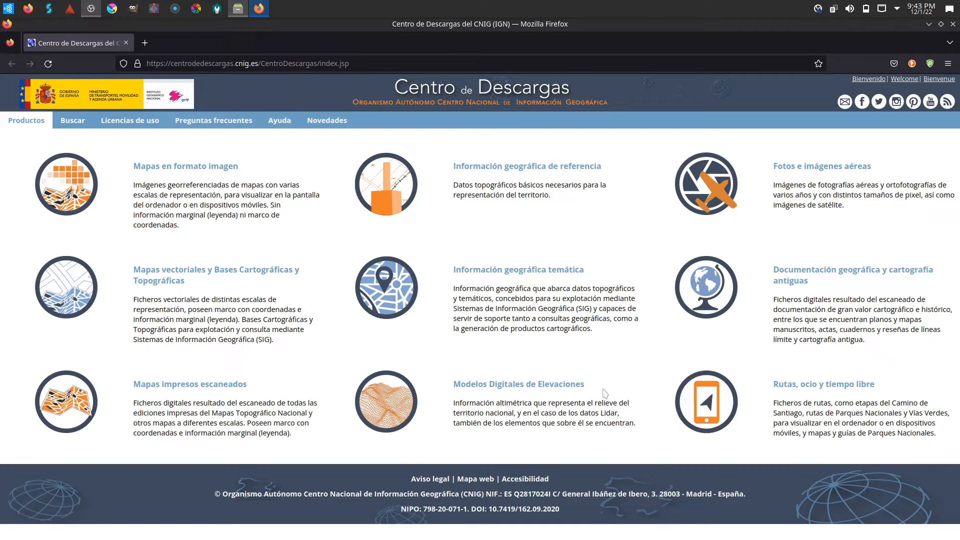
left_click_drag(606, 391, 452, 395)
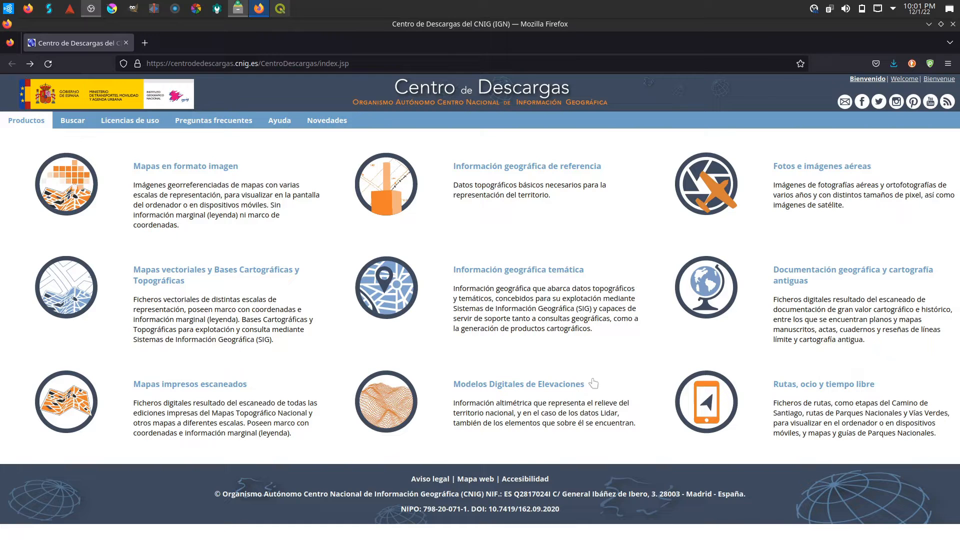
left_click_drag(593, 383, 457, 386)
left_click(456, 386)
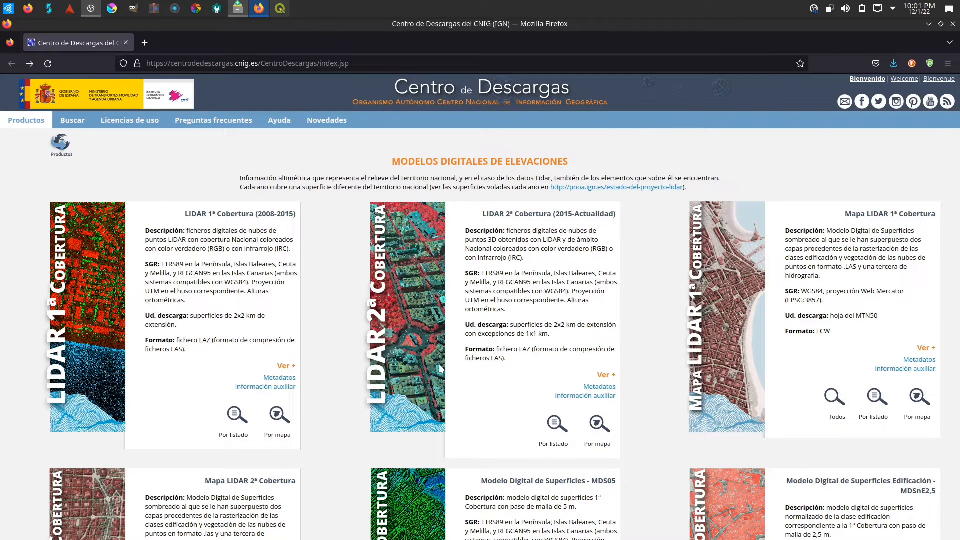
Step: Find the Modelo Digital del Terreno - MDT02 product with 2 m grid spacing and open its search by map
triple_click(590, 214)
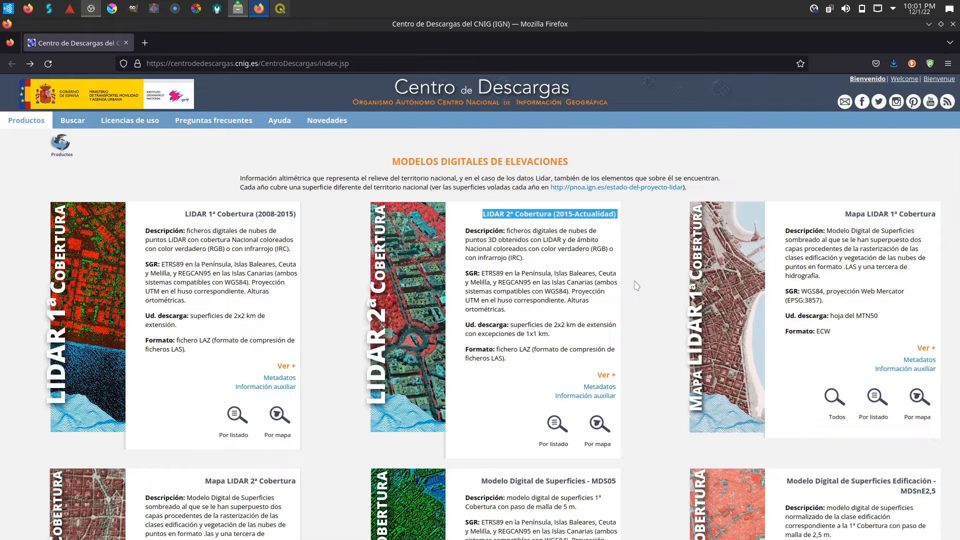
scroll(636, 285, "down", 5)
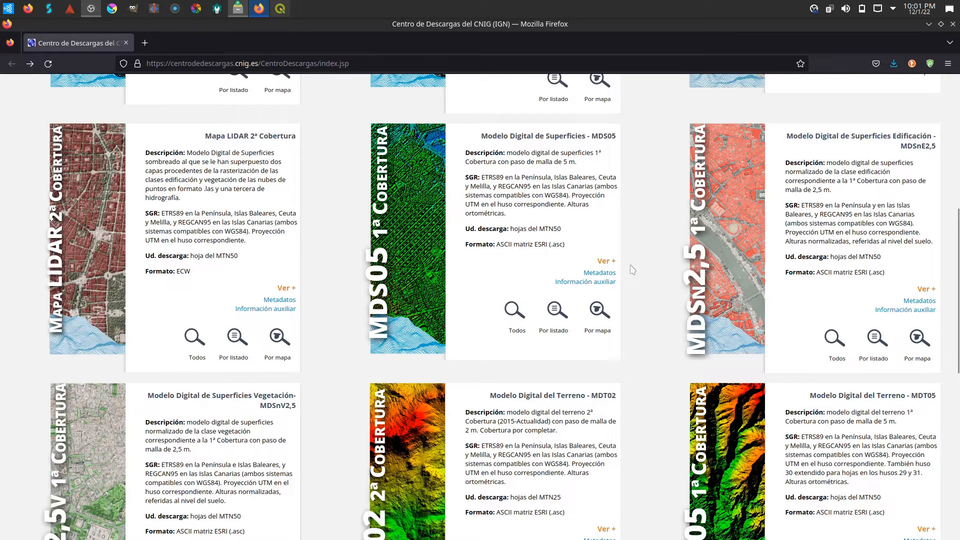
scroll(632, 270, "down", 1)
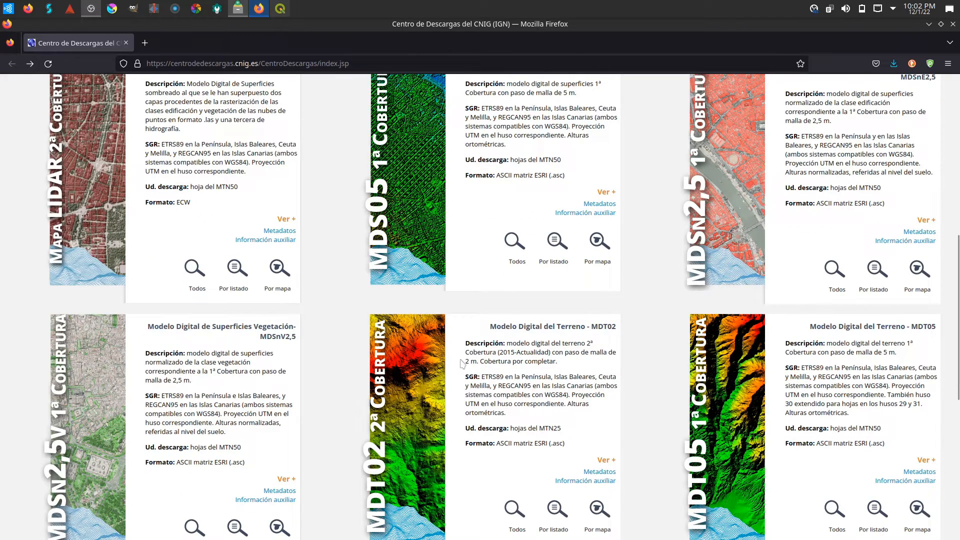
mouse_move(461, 363)
left_mouse_down()
mouse_move(521, 370)
mouse_move(473, 364)
left_mouse_up()
scroll(635, 387, "down", 2)
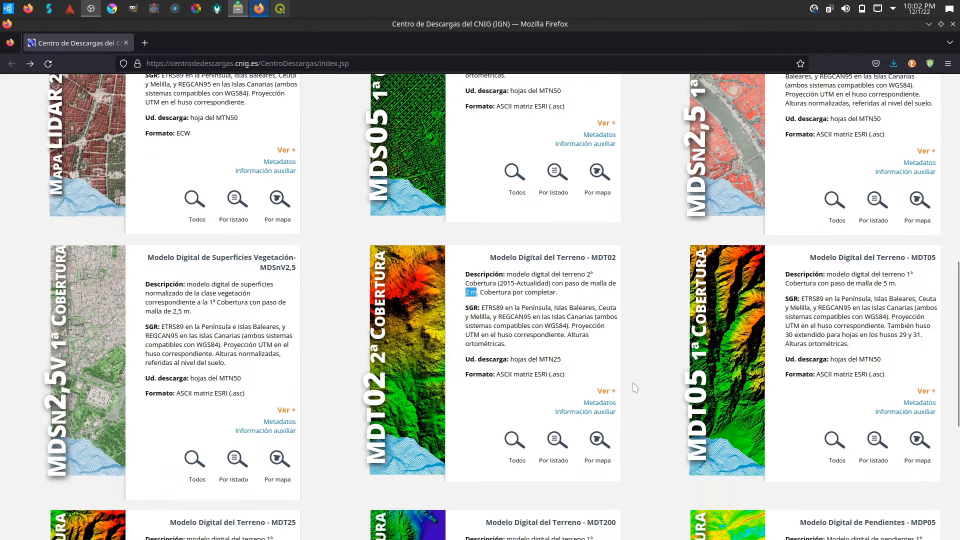
left_click(599, 446)
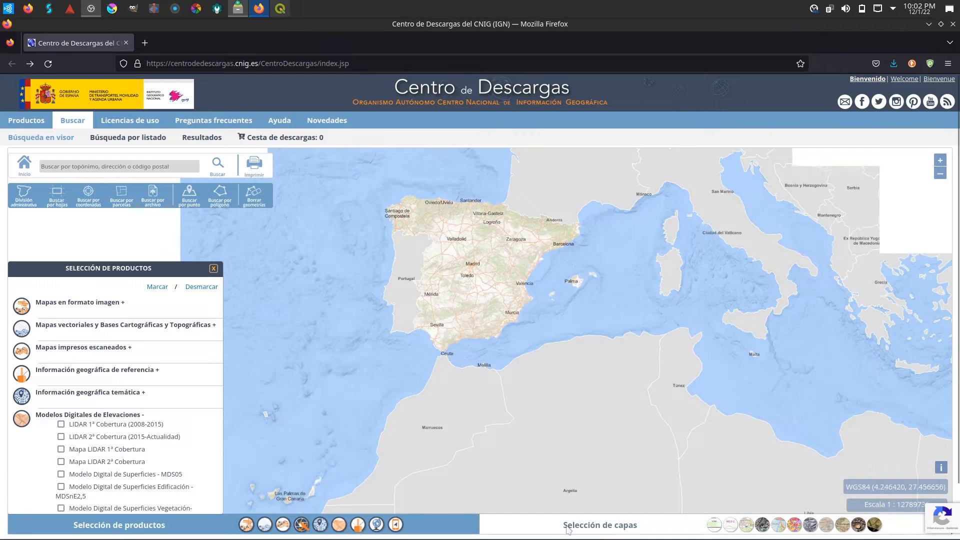
Step: Show the Ortofotos máxima actualidad layer on the map and close the layer selection
left_click(663, 531)
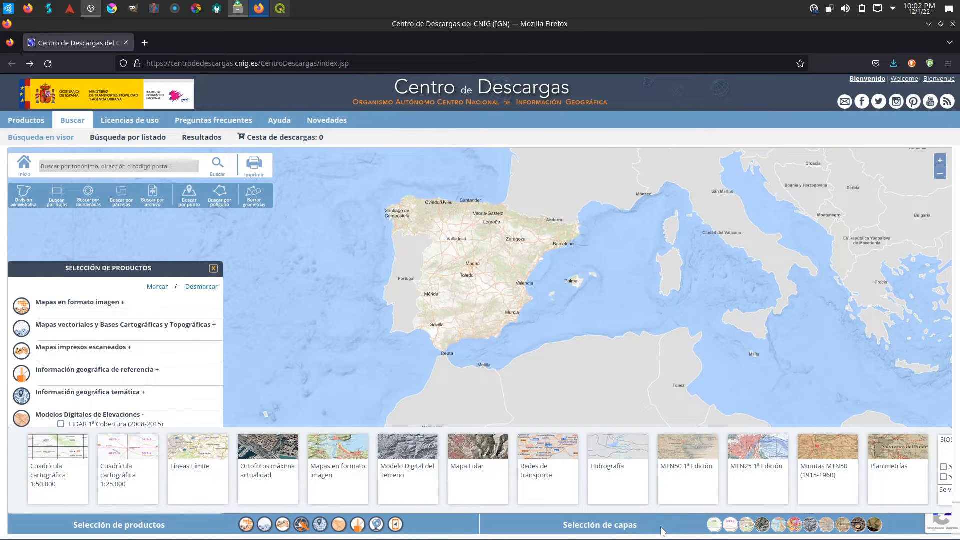
left_click(261, 474)
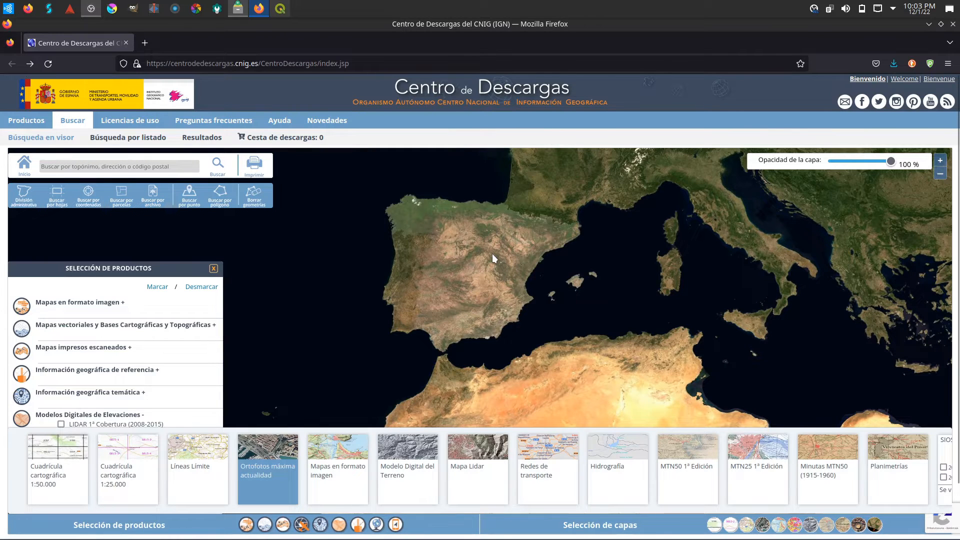
scroll(493, 253, "up", 3)
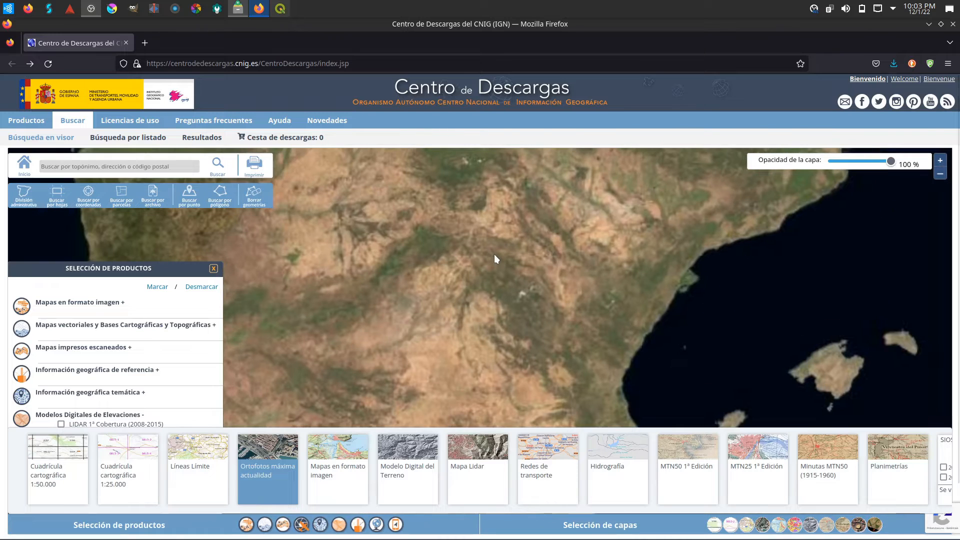
left_click(620, 530)
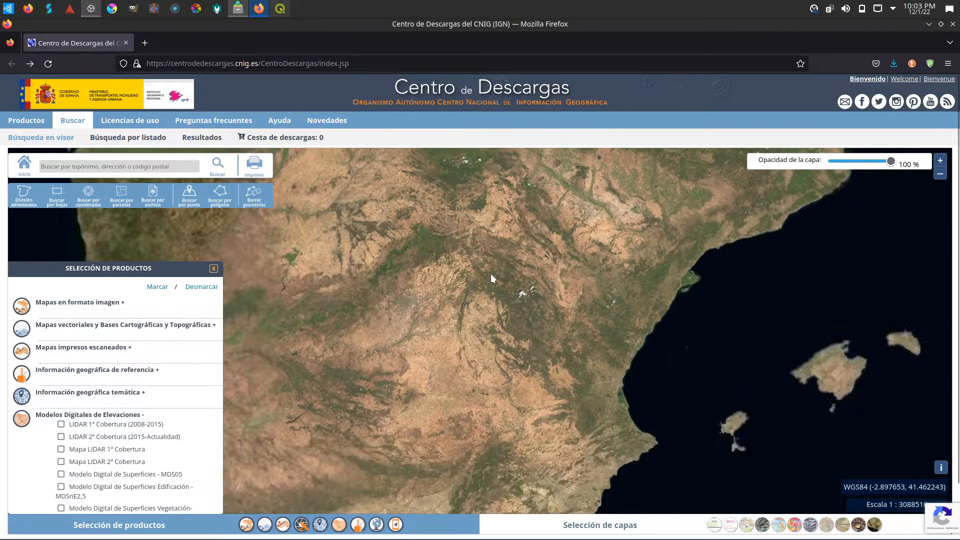
Step: Search by a four-corner polygon of about 0.48 km² over the fields northwest of the town, near WGS84 -2.07, 42.65, and display the resulting files
left_click_drag(490, 274, 508, 406)
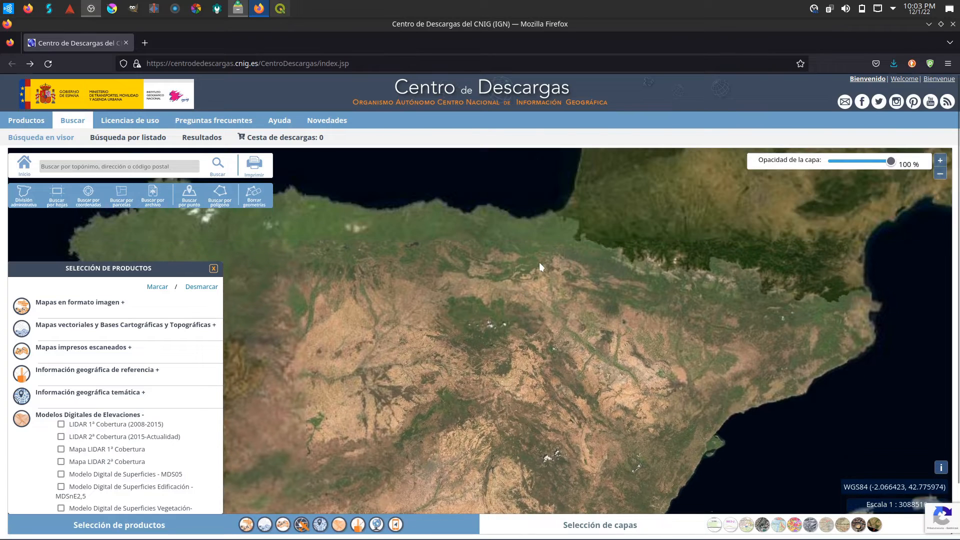
scroll(544, 272, "up", 1)
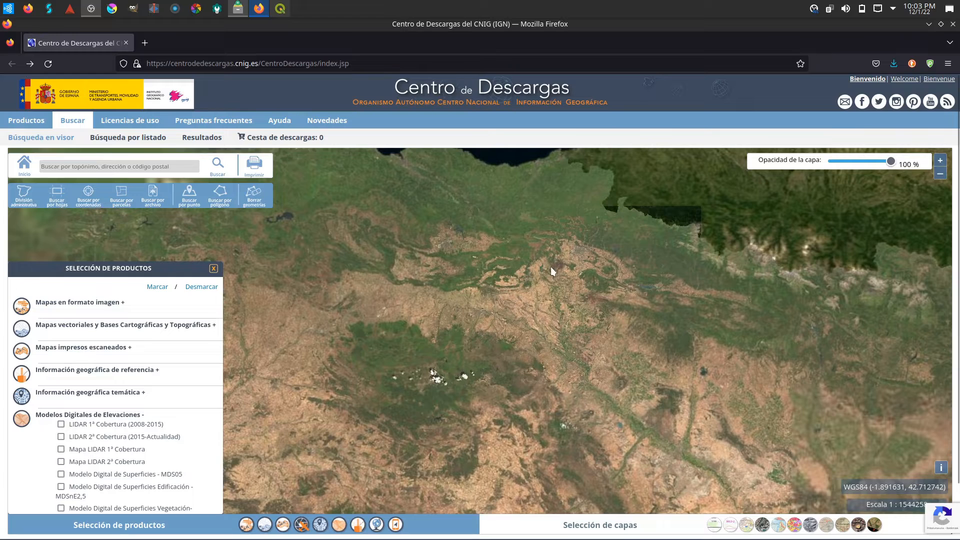
scroll(533, 271, "up", 1)
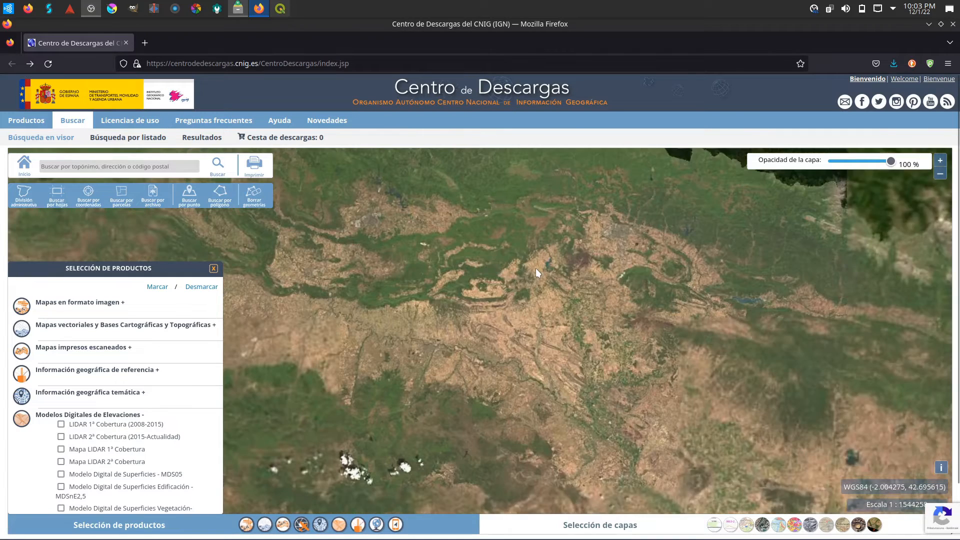
scroll(546, 260, "up", 1)
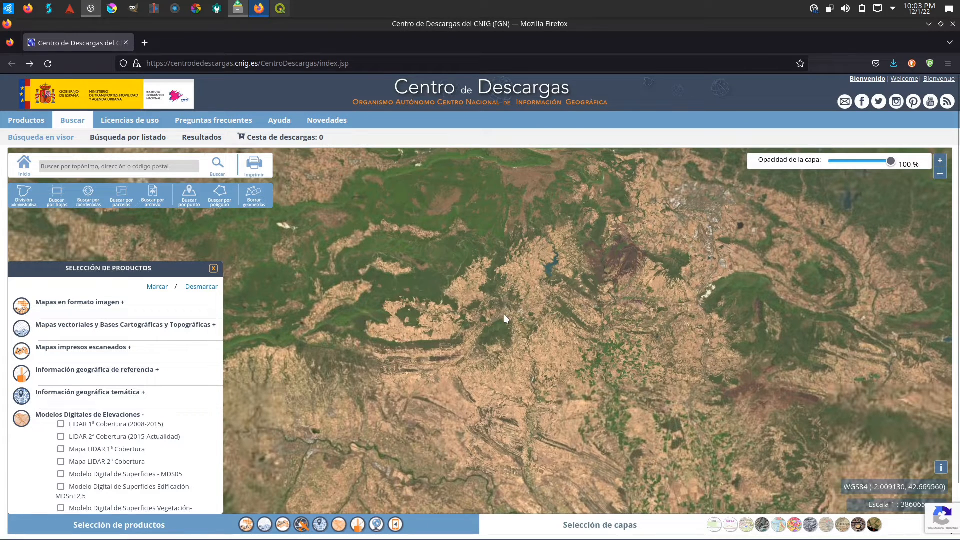
scroll(504, 315, "up", 1)
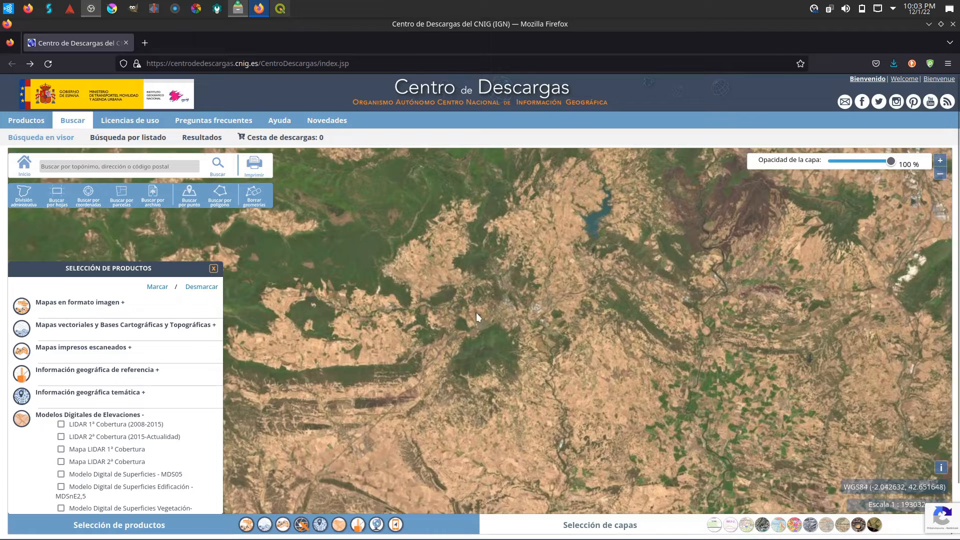
scroll(476, 317, "up", 1)
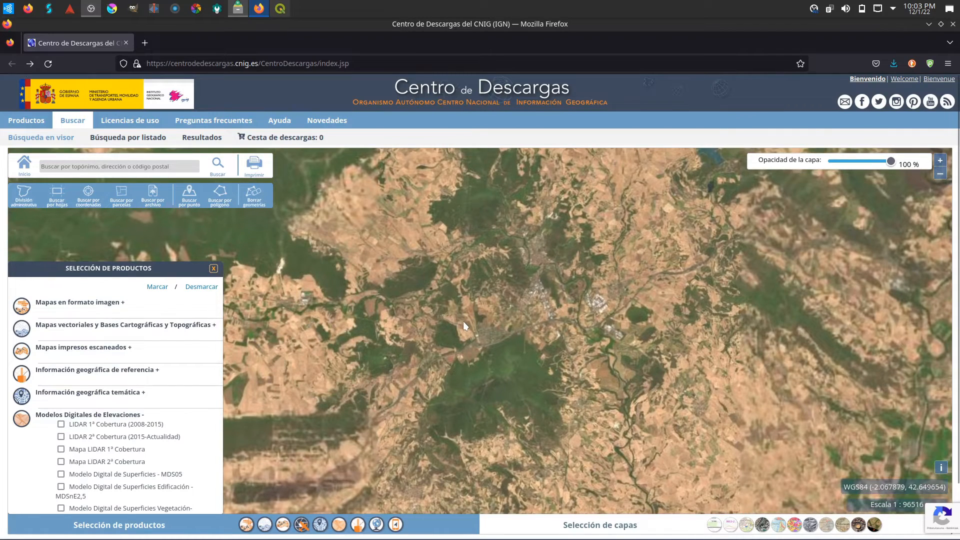
scroll(463, 321, "up", 1)
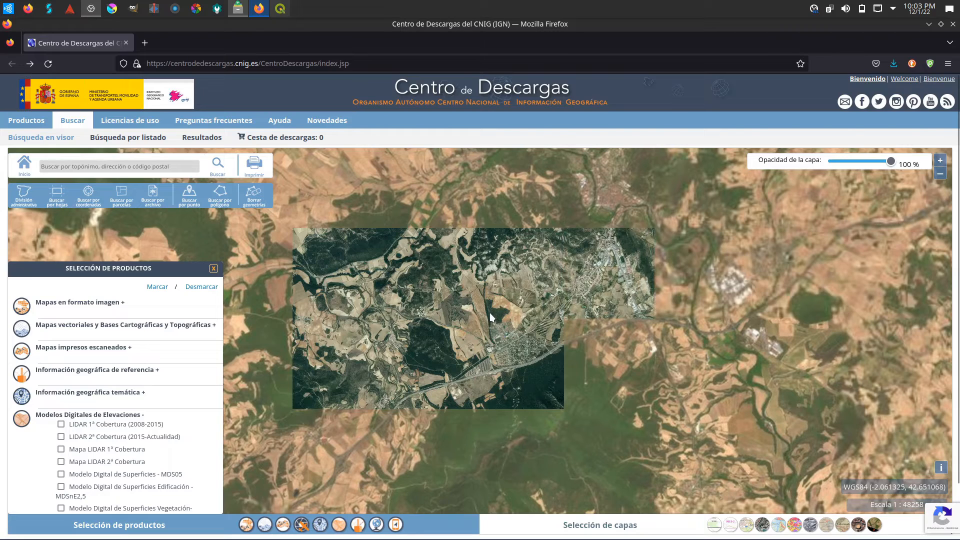
scroll(449, 311, "up", 1)
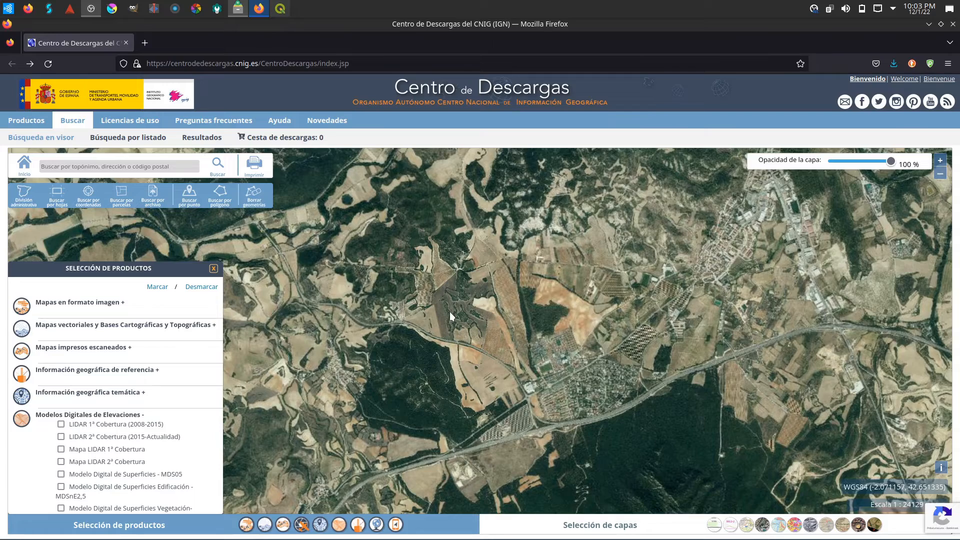
scroll(447, 312, "up", 1)
left_click_drag(449, 314, 551, 320)
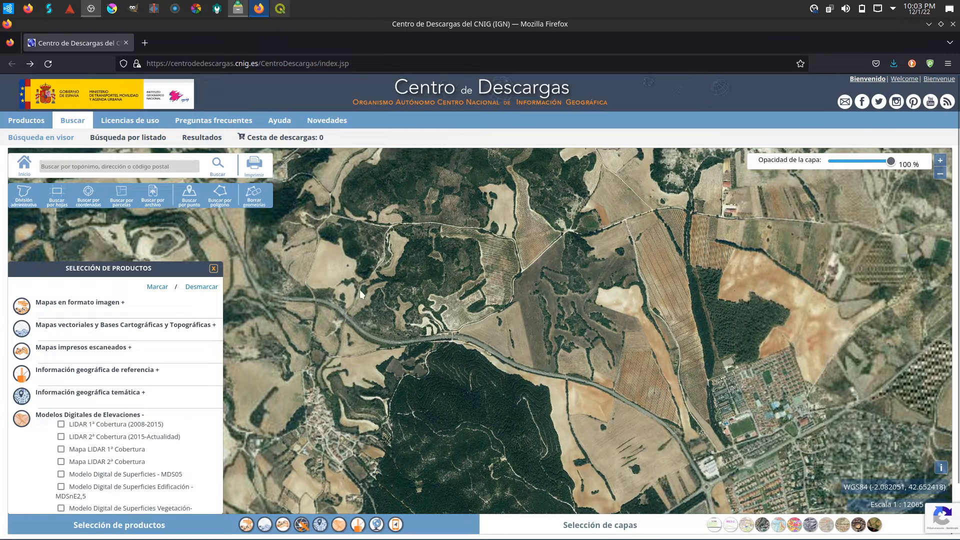
left_click(221, 202)
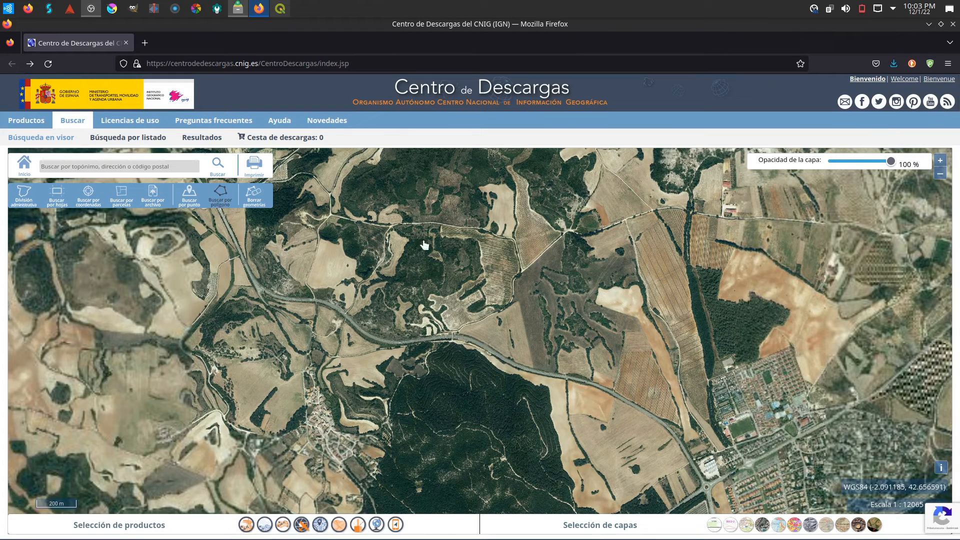
left_click(513, 228)
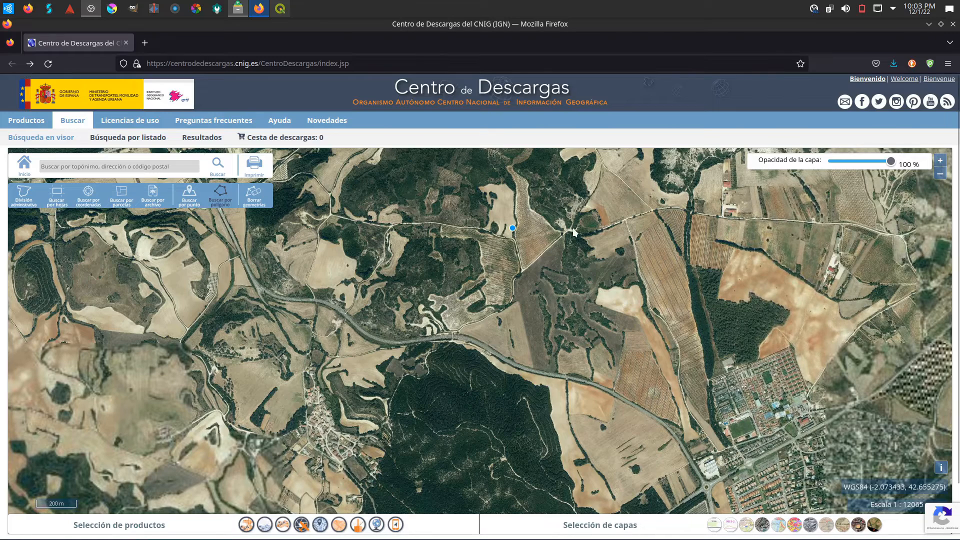
left_click(643, 231)
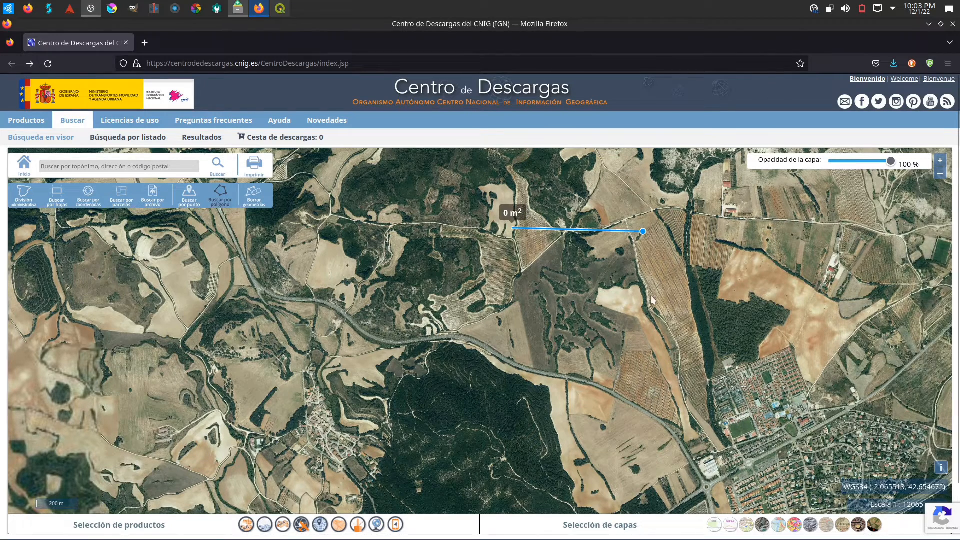
left_click(640, 385)
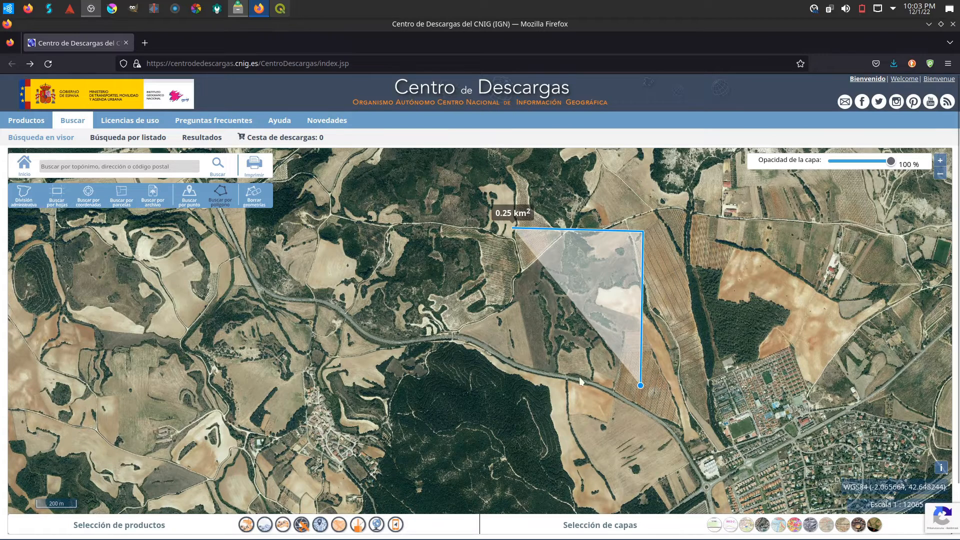
left_click(519, 382)
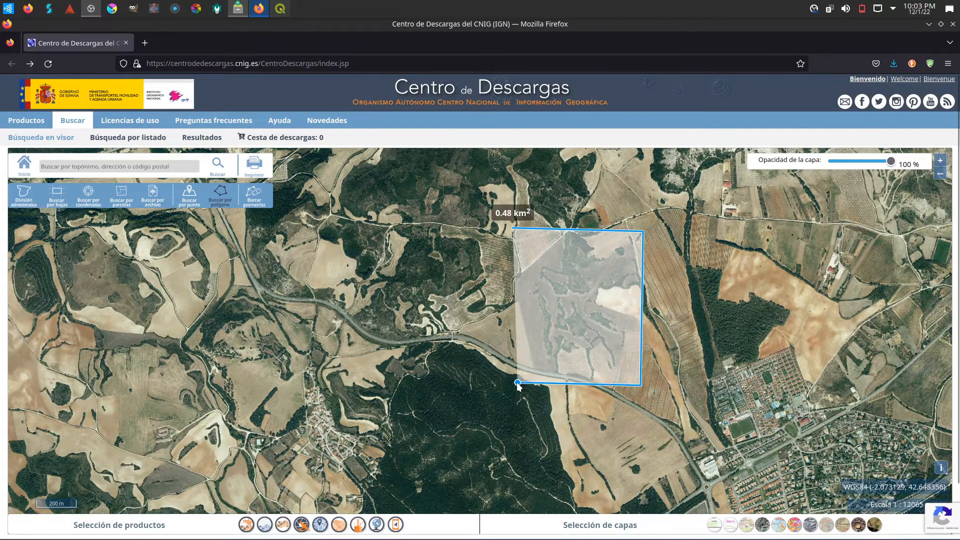
left_click(513, 227)
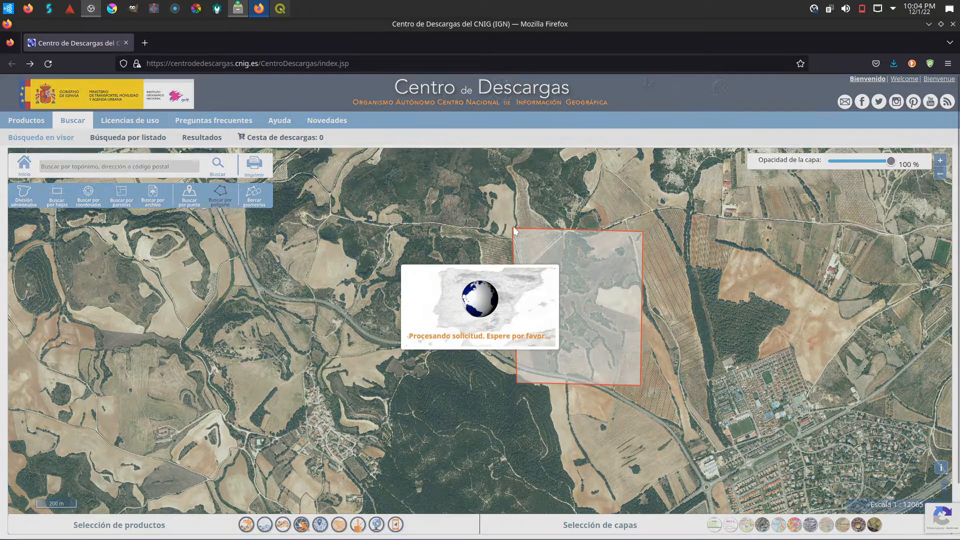
scroll(594, 265, "down", 1)
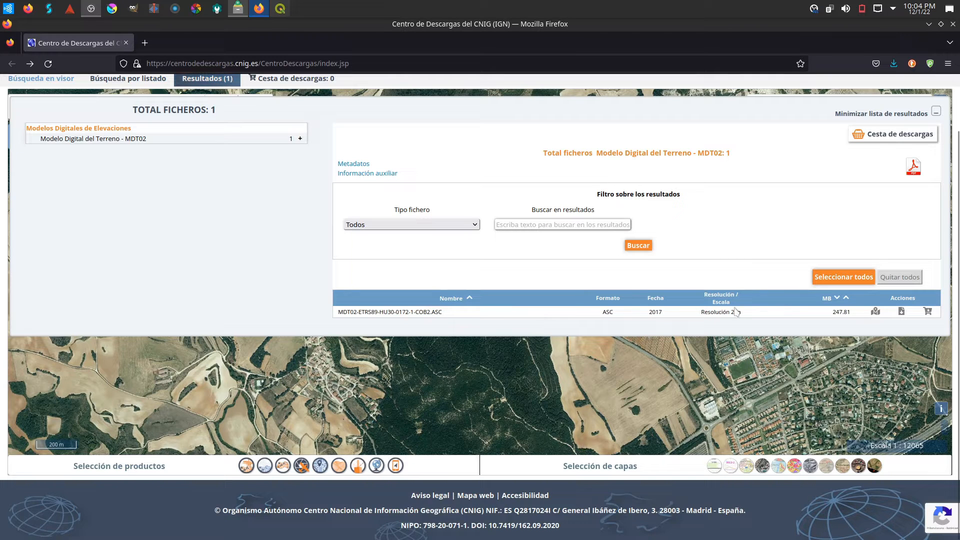
Step: Download the MDT02-ETRS89-HU30-0172-1-COB2.ASC terrain file from the results list
double_click(832, 316)
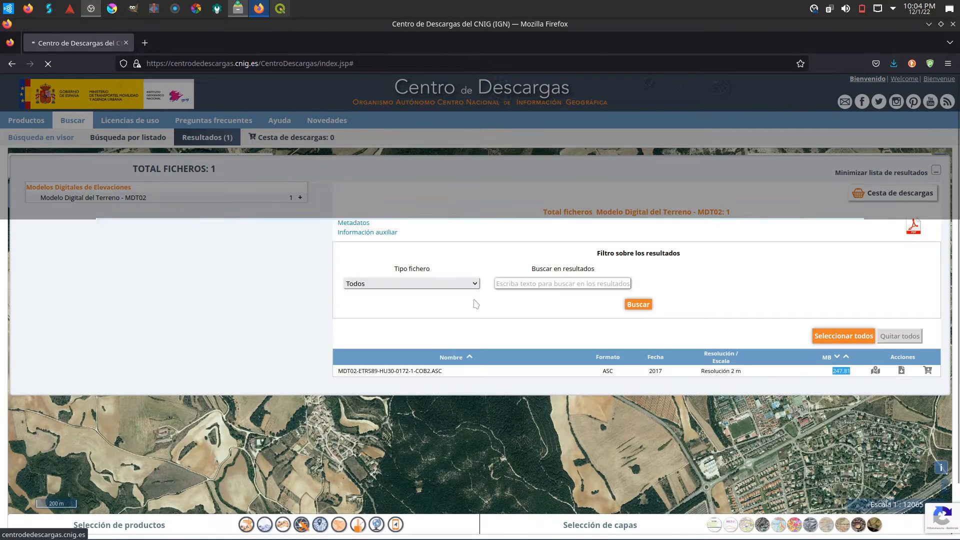
left_click(470, 299)
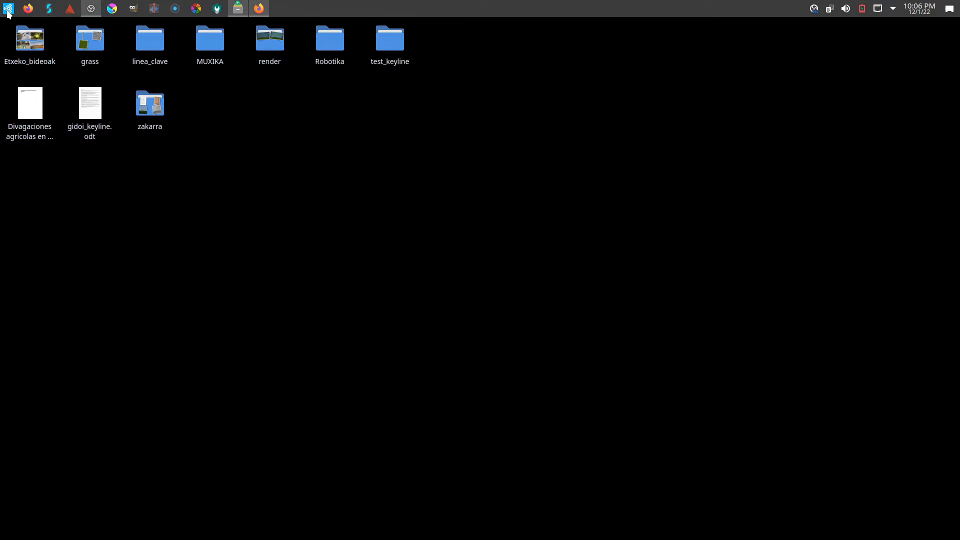
Step: Launch QGIS Desktop and start a new empty project in EPSG:4326 - WGS 84
left_click(7, 11)
type("q")
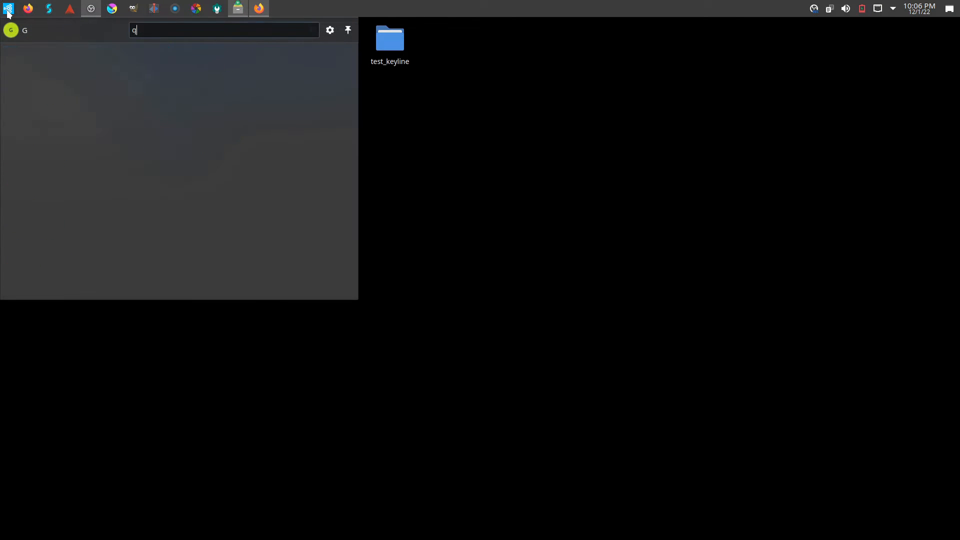
type("gis")
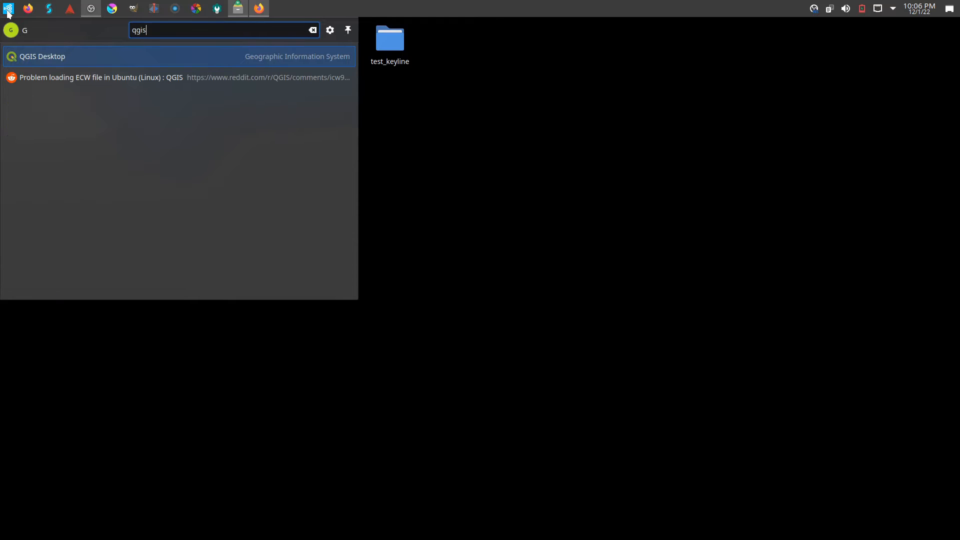
left_click(48, 52)
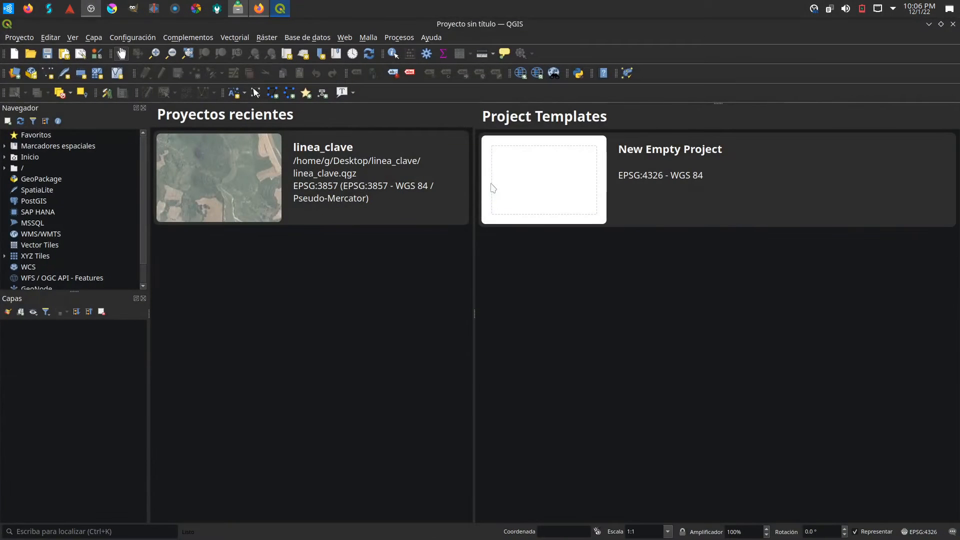
double_click(561, 171)
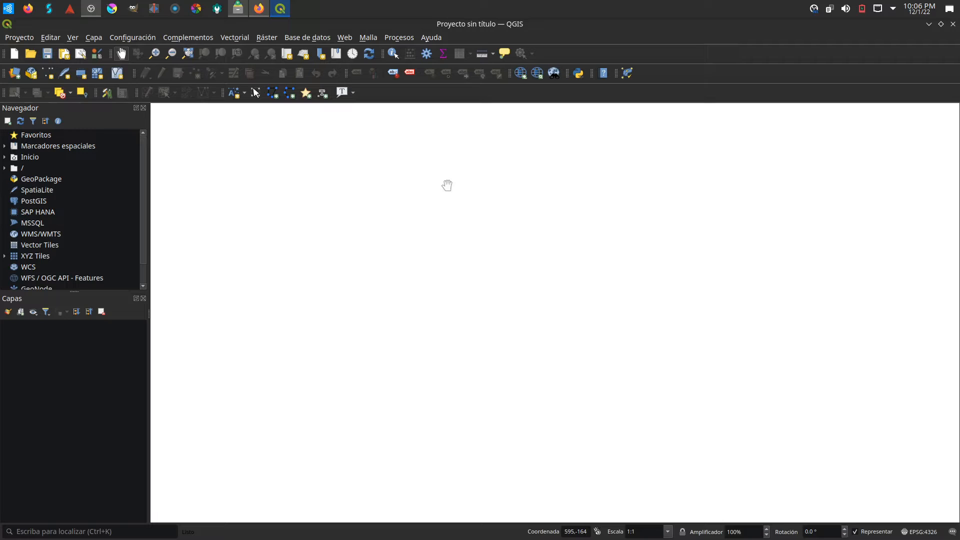
Step: Add MDT_0172_21_2017_EPSG25830_50cm.asc from the Downloads folder to the QGIS project as a raster layer
key("super+e")
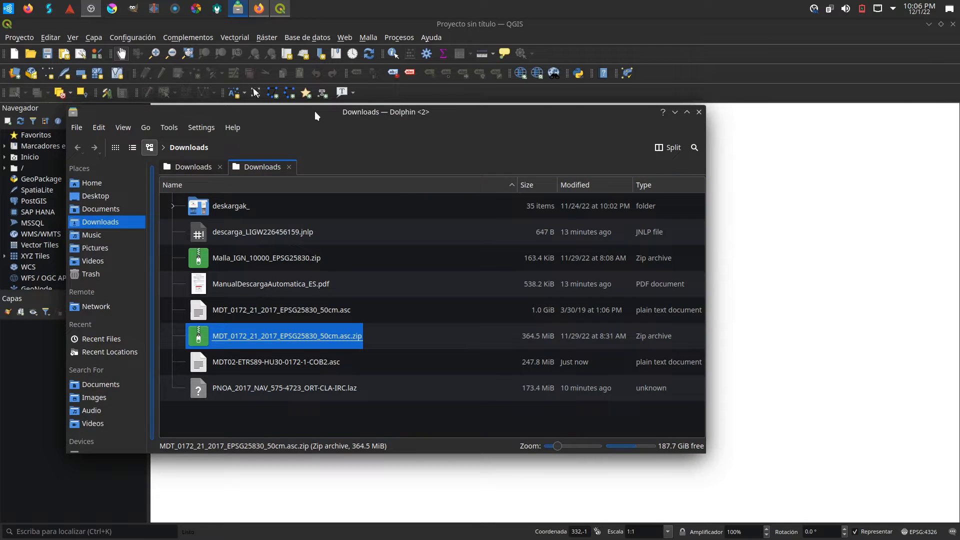
left_click_drag(314, 111, 627, 96)
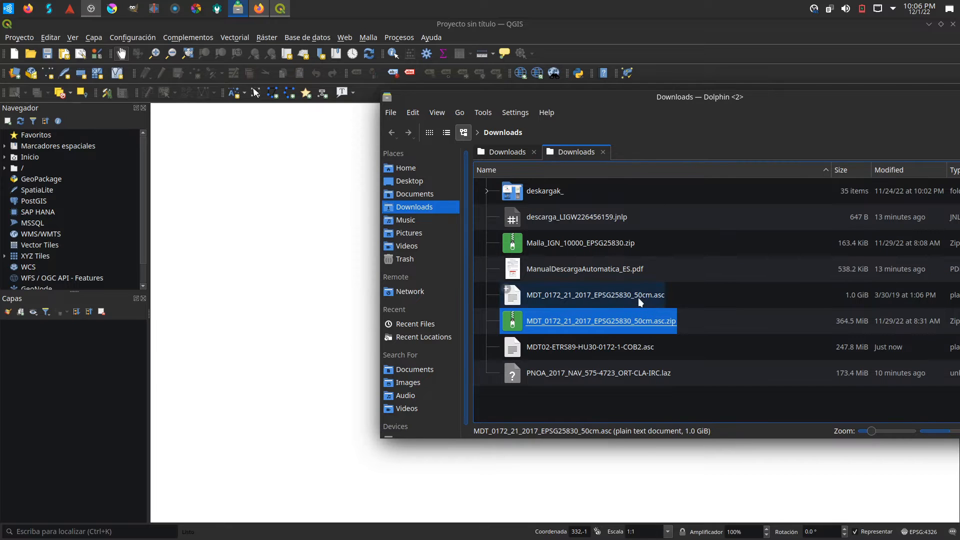
left_click(893, 170)
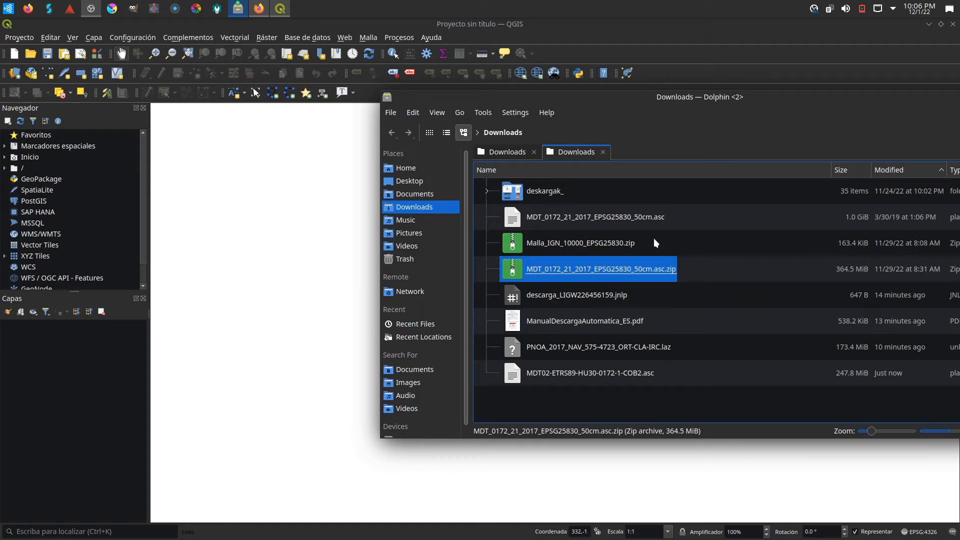
left_click(606, 216)
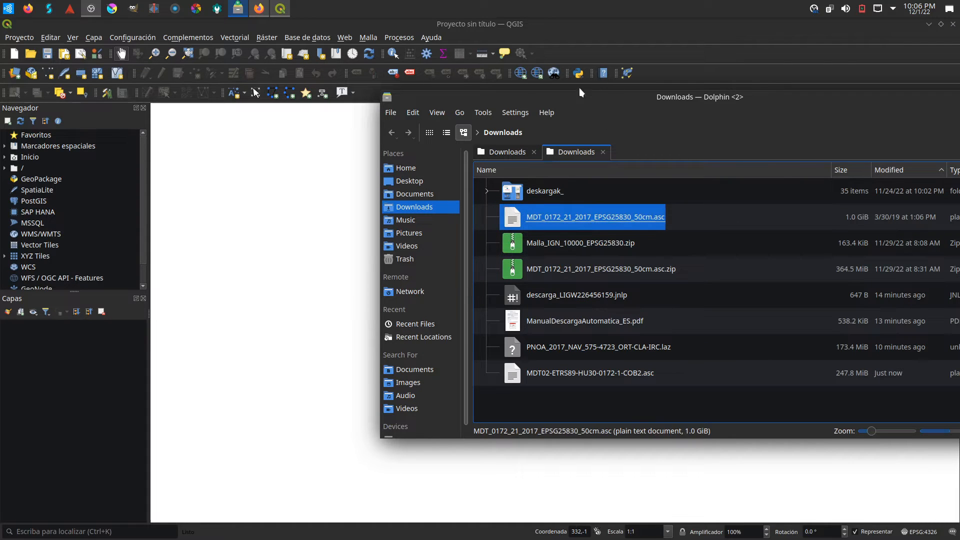
left_click_drag(553, 95, 651, 86)
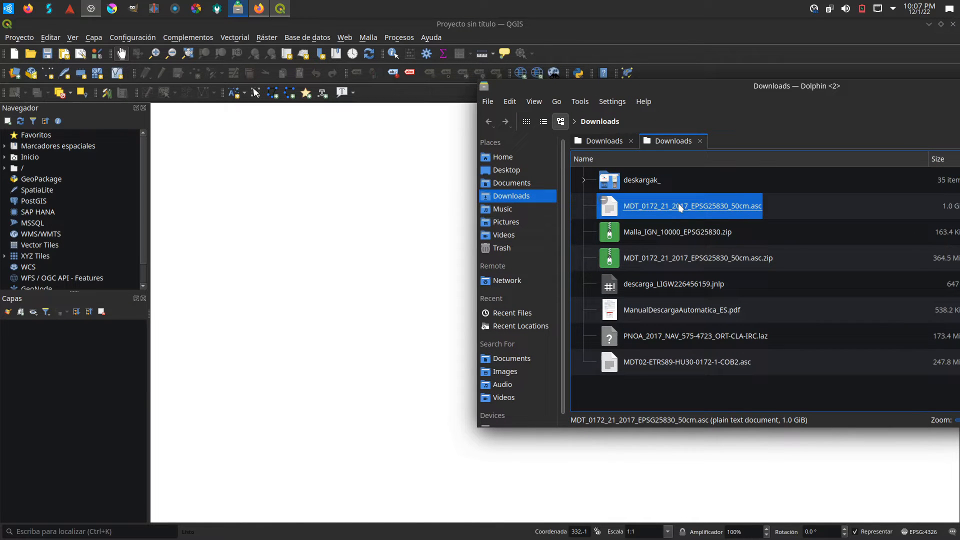
key("F2")
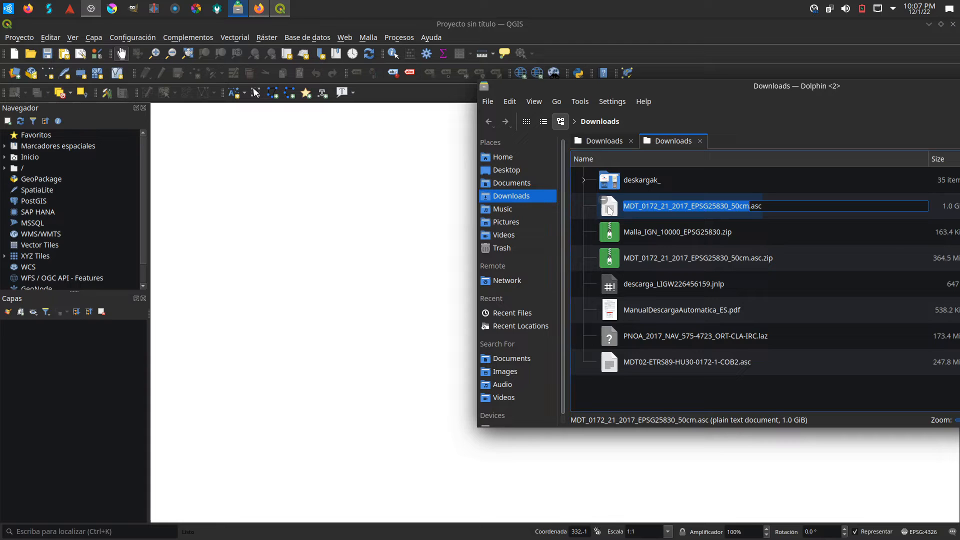
left_click(611, 212)
left_click_drag(643, 208, 291, 190)
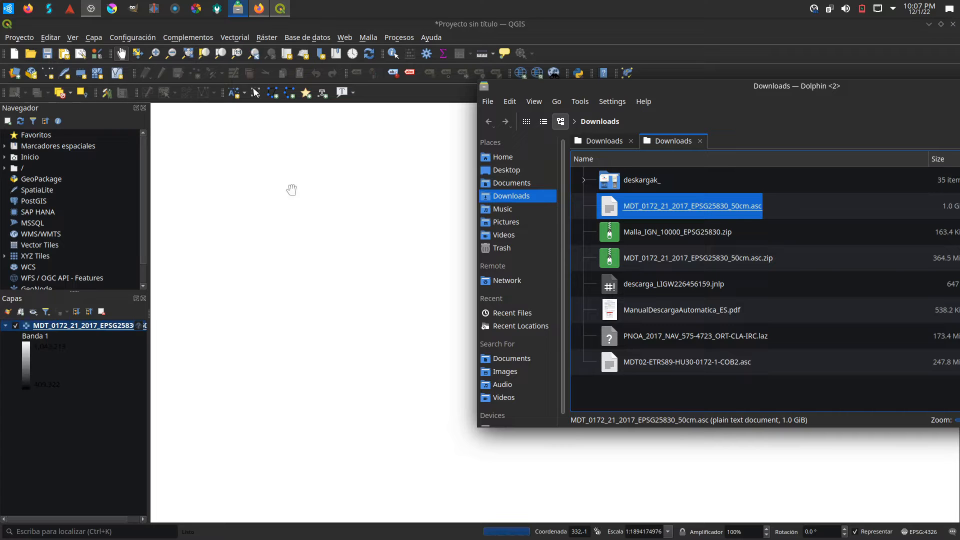
left_click(70, 441)
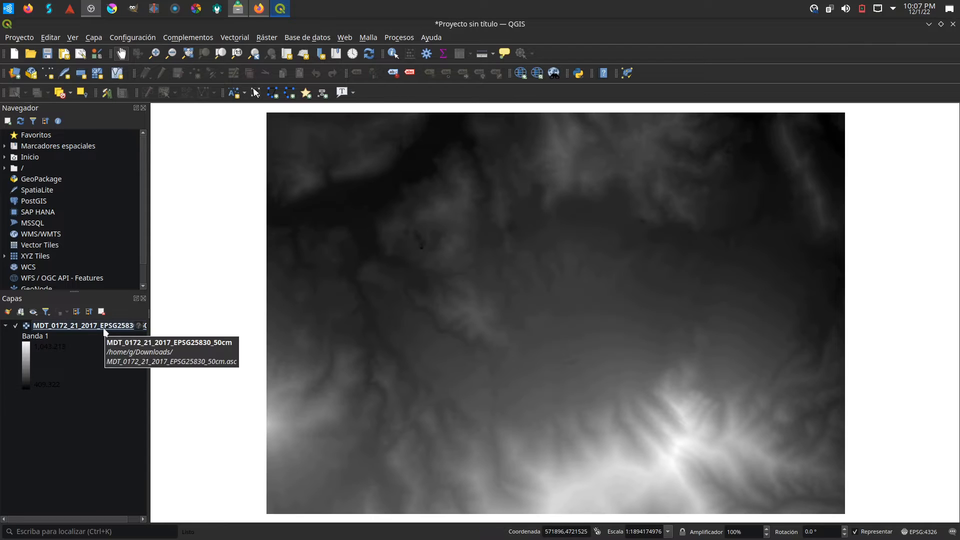
scroll(589, 307, "down", 2)
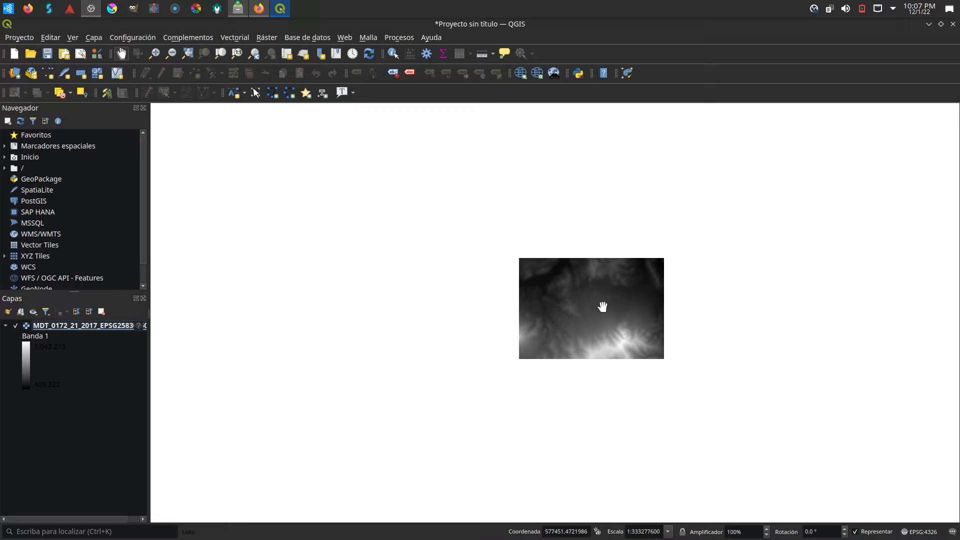
scroll(602, 307, "up", 1)
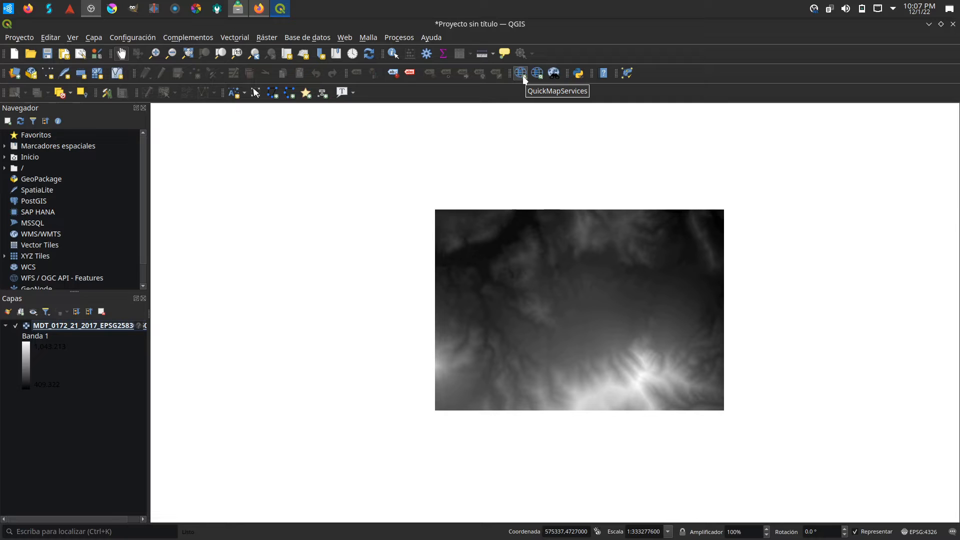
Step: Look up QuickMapServices among all available plugins, view its details and close the plugin manager
left_click(195, 40)
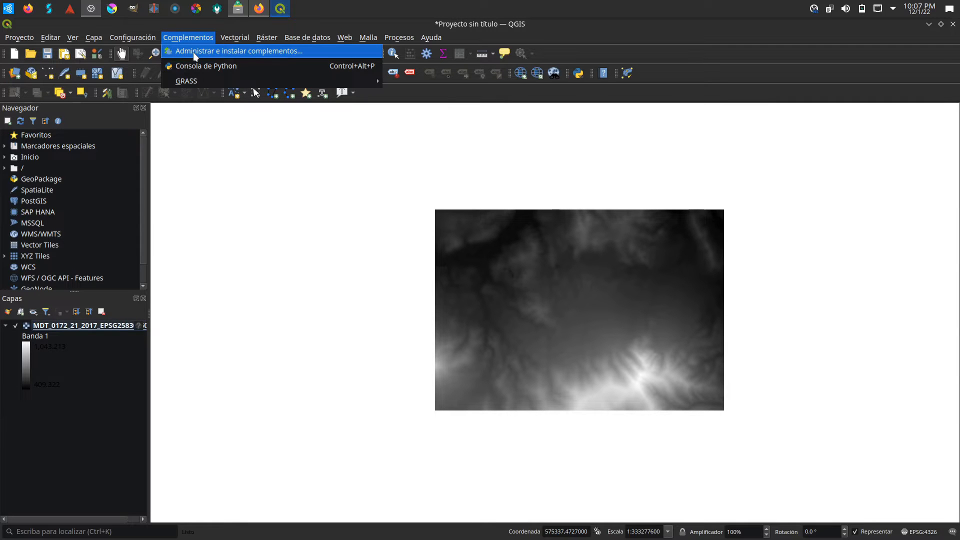
left_click(194, 55)
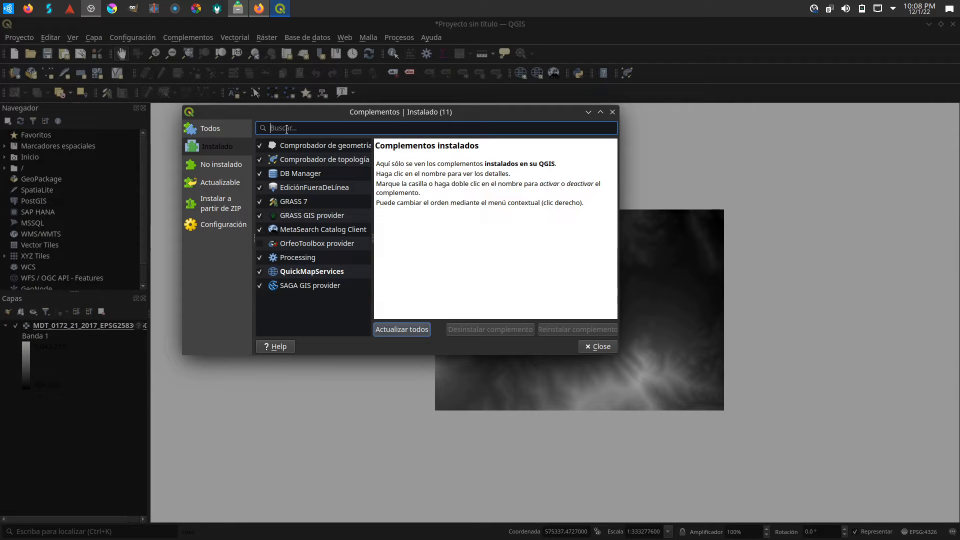
left_click(227, 126)
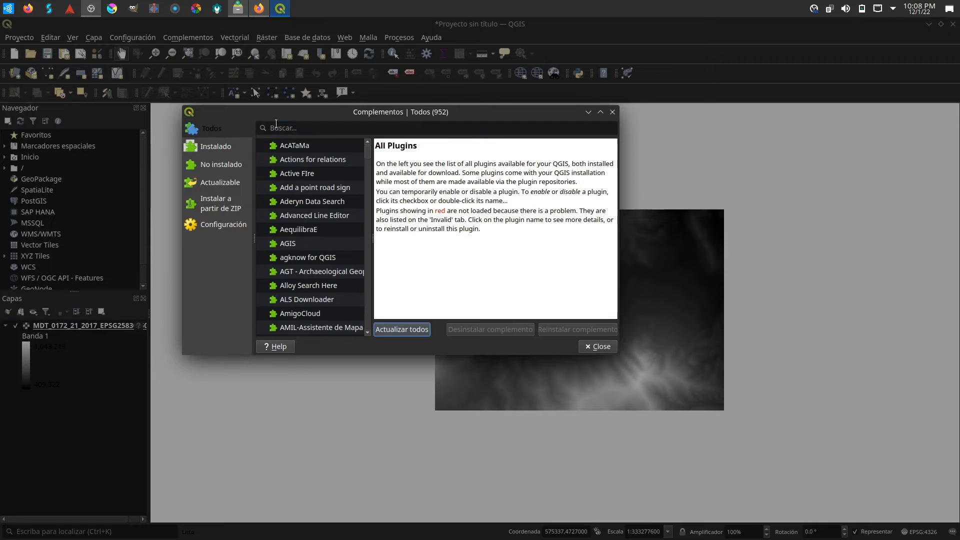
left_click(288, 128)
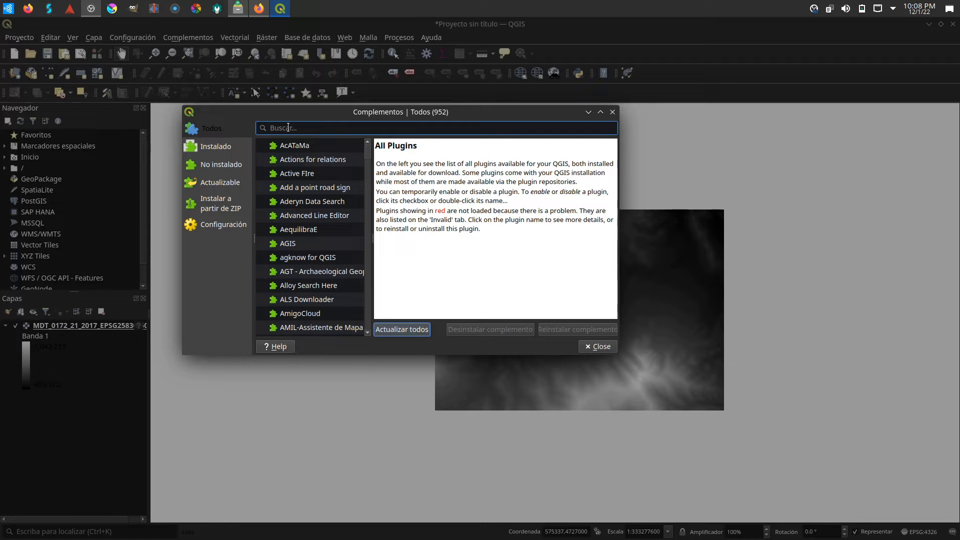
type("qui")
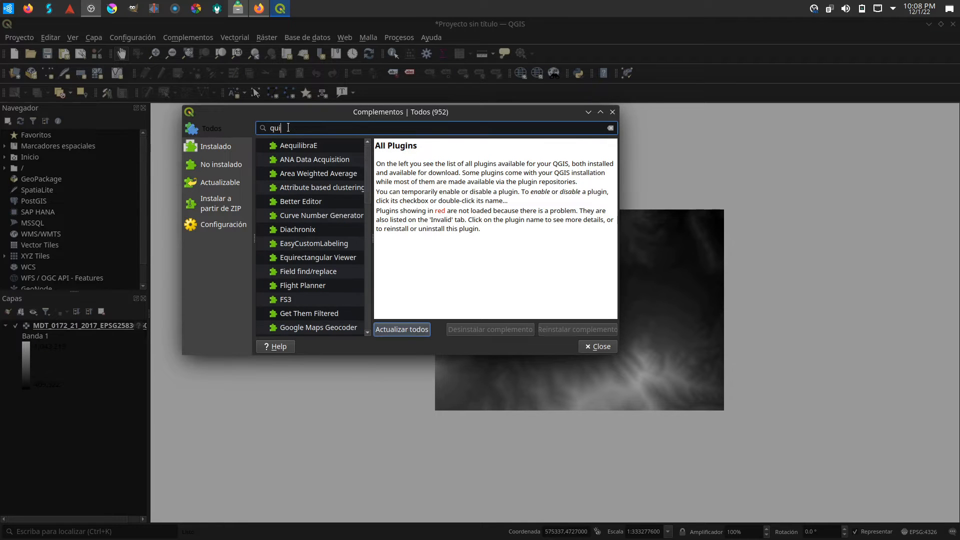
type("c")
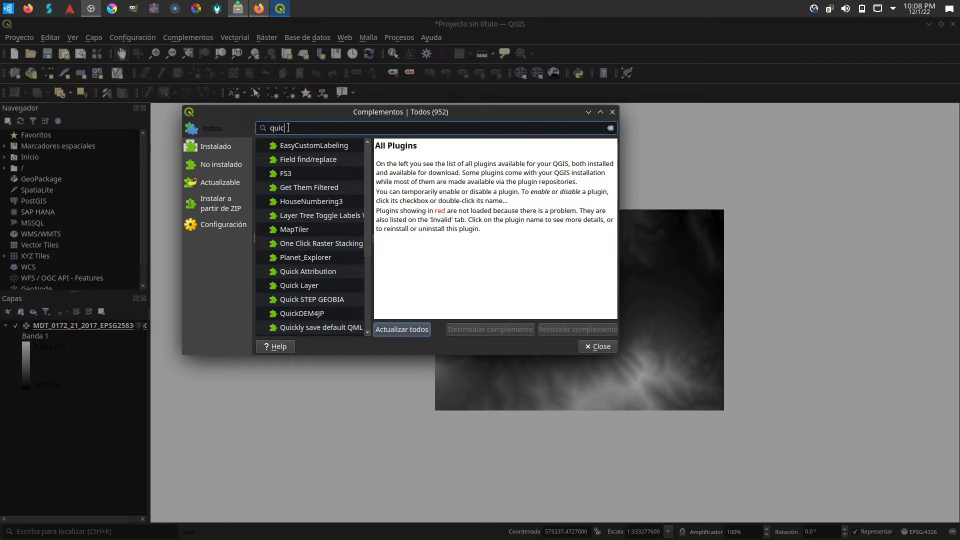
type("kma")
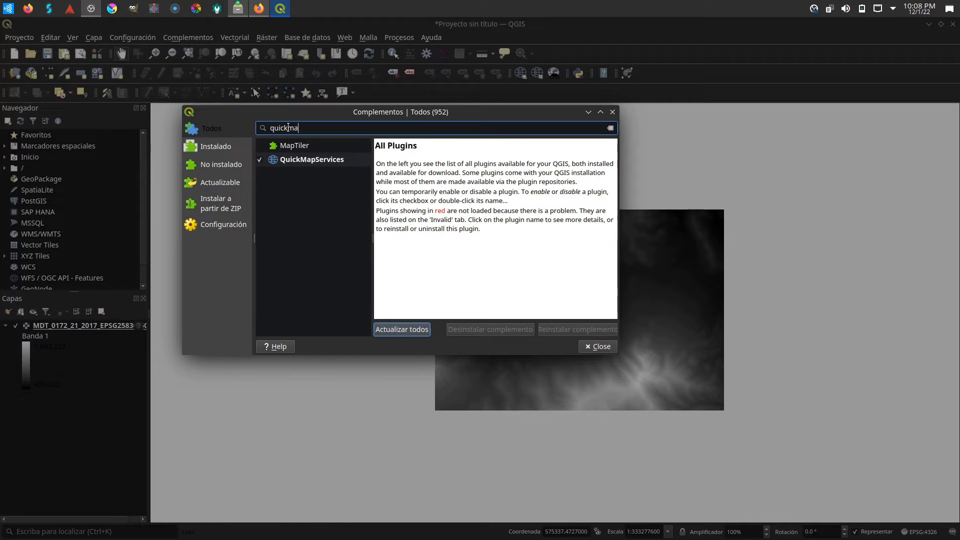
left_click(299, 161)
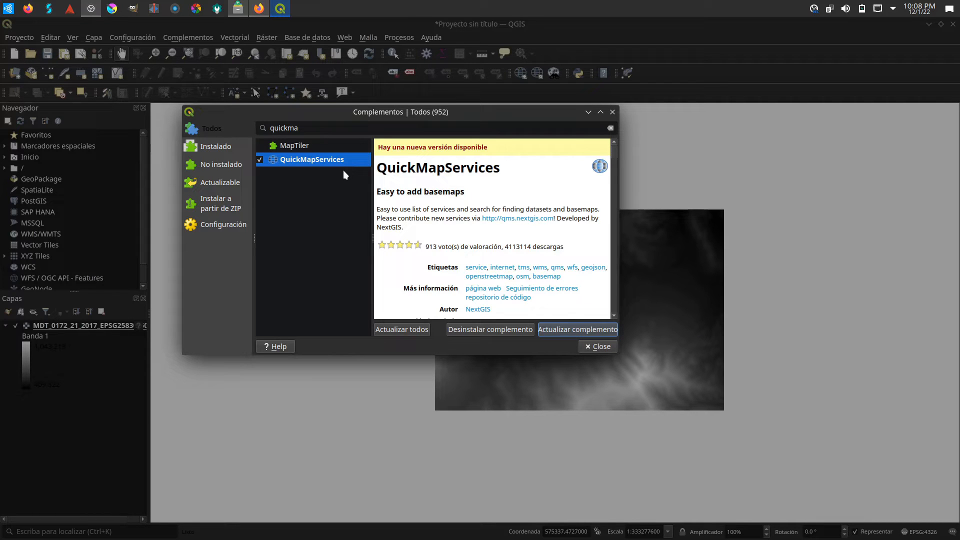
left_click(613, 112)
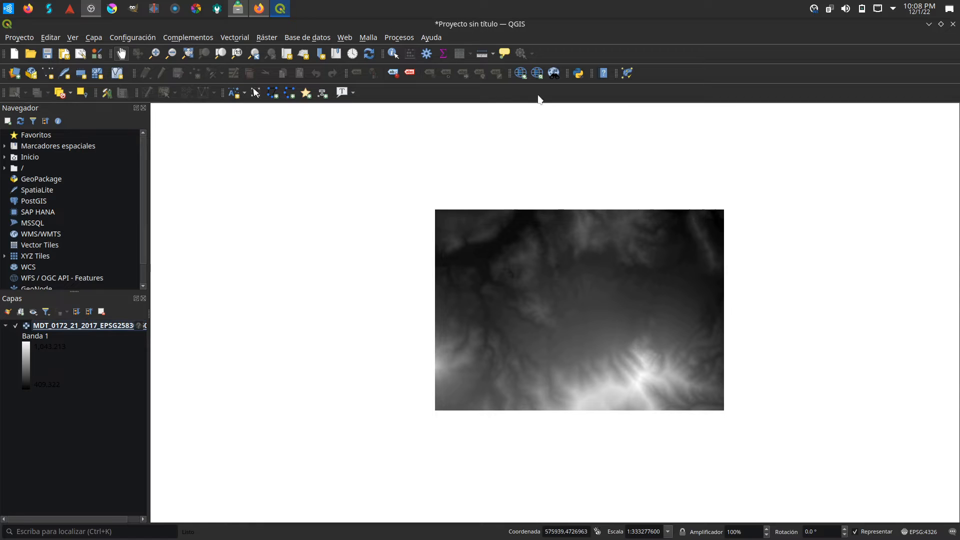
Step: Add the Google Satellite basemap to the project with QuickMapServices
left_click(520, 75)
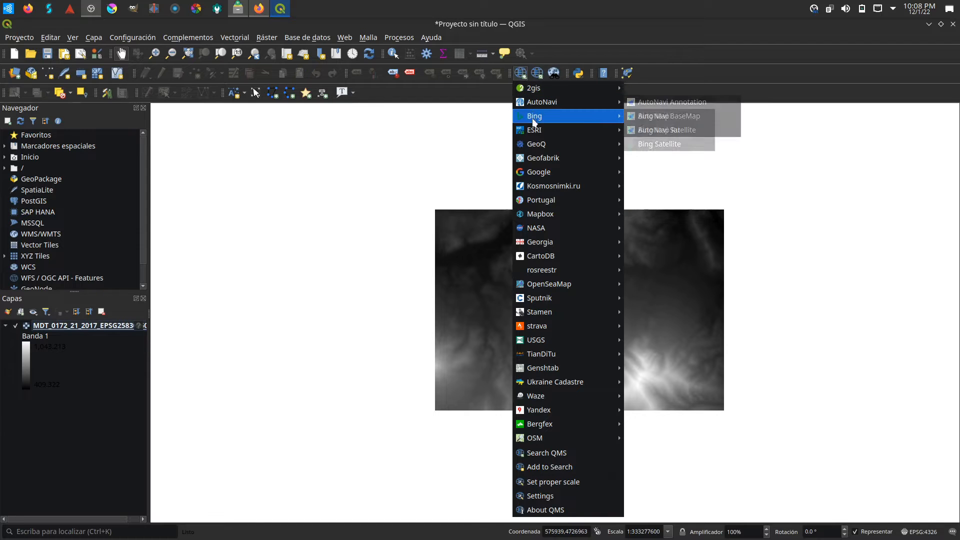
mouse_move(534, 132)
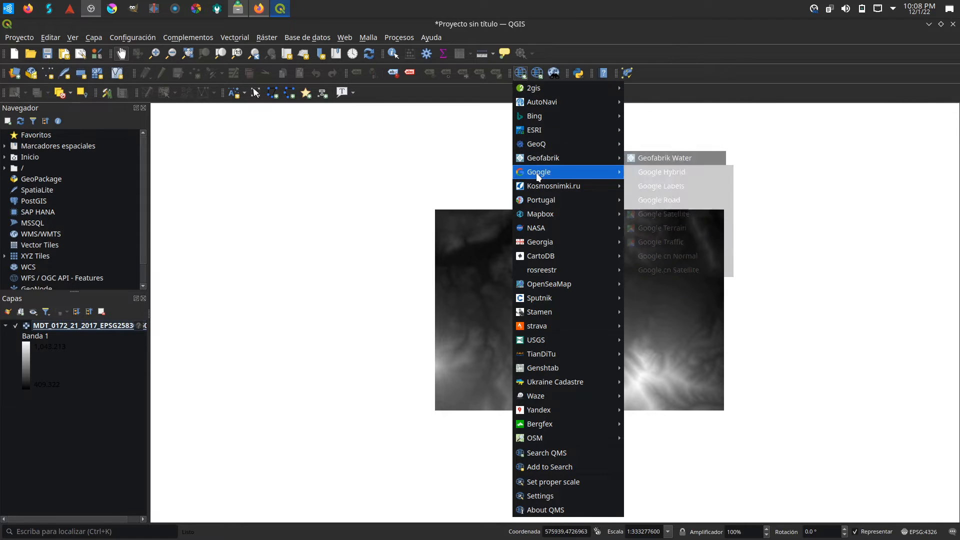
mouse_move(536, 173)
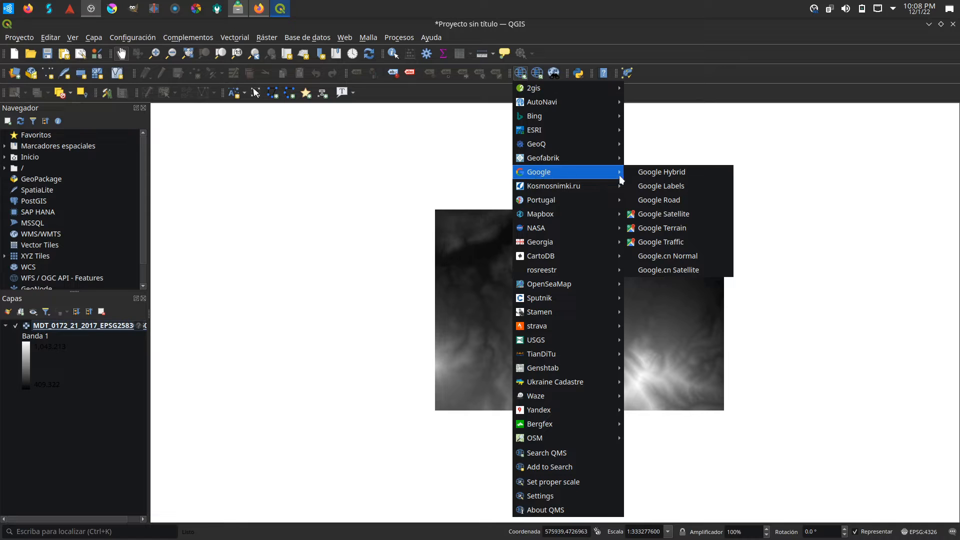
left_click(662, 214)
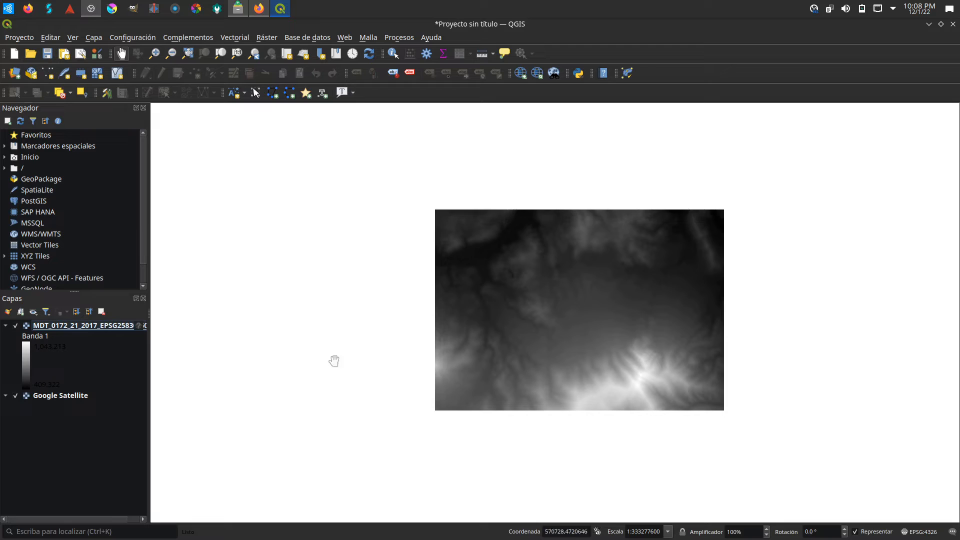
scroll(334, 360, "down", 2)
scroll(340, 360, "down", 3)
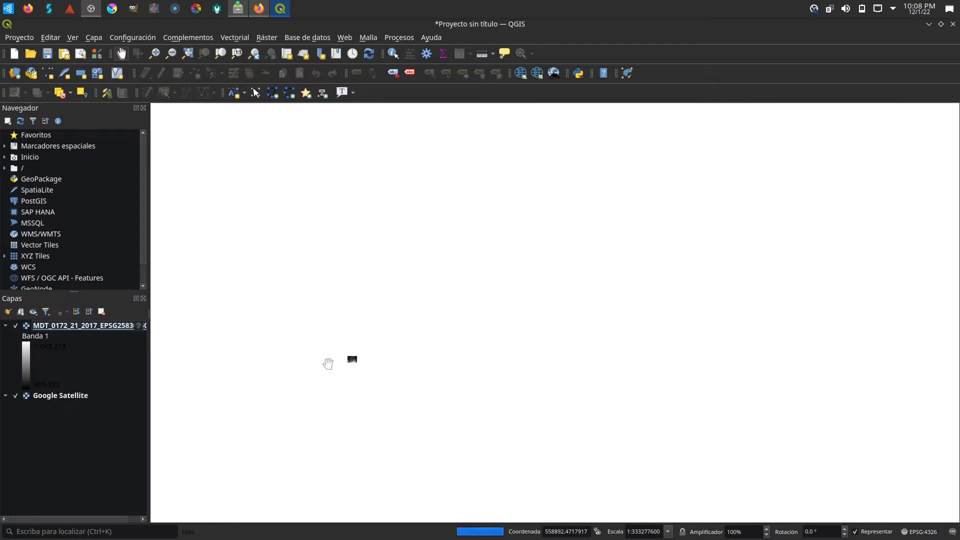
scroll(328, 363, "up", 4)
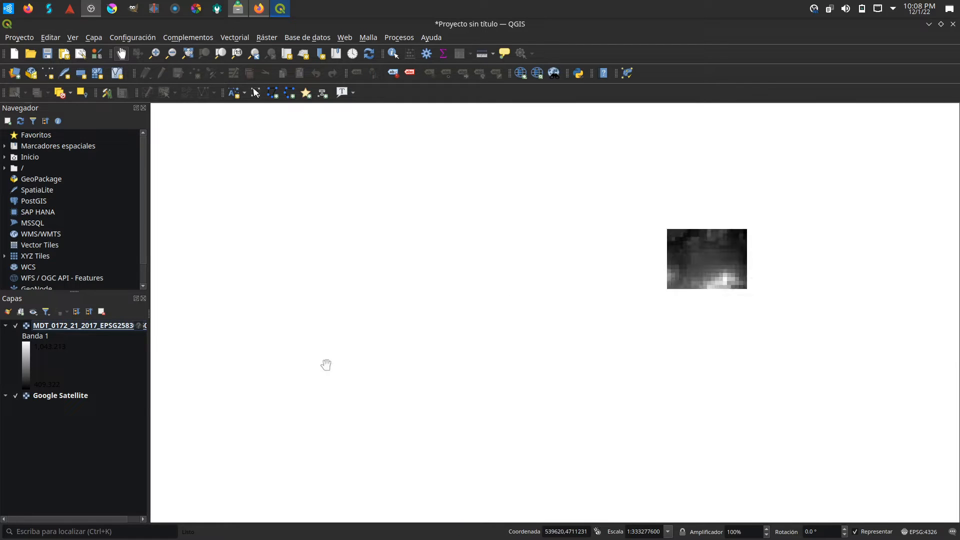
left_click(73, 397)
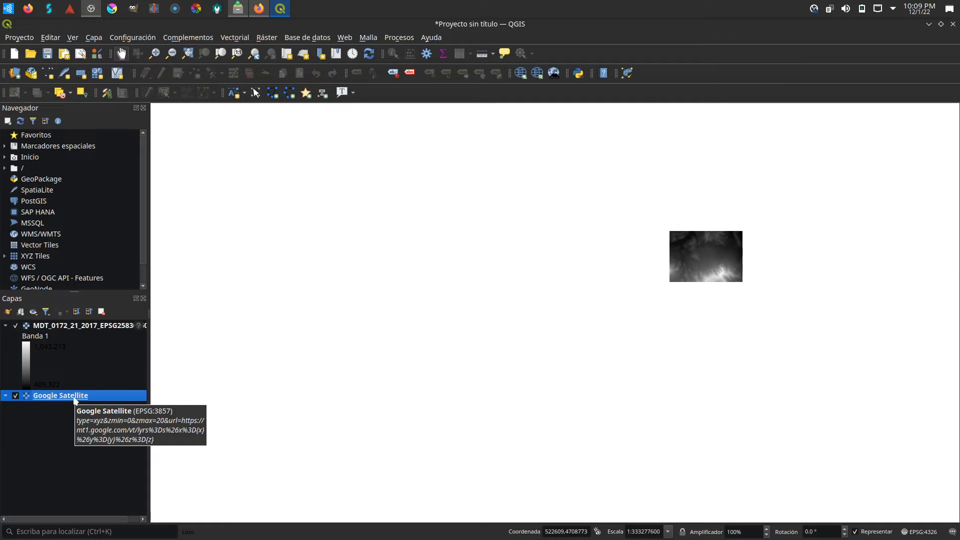
right_click(75, 400)
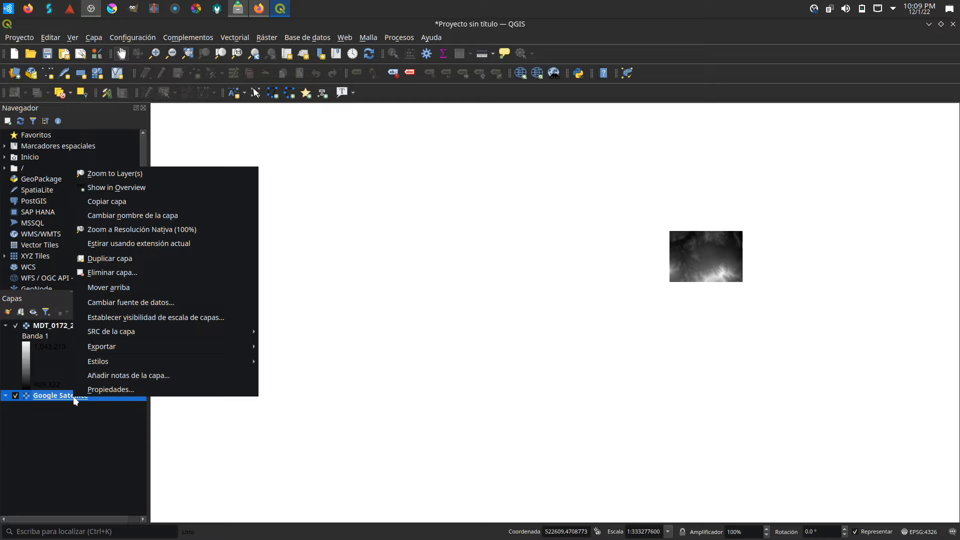
left_click(65, 425)
Step: Assign EPSG:32630 - WGS 84 / UTM zone 30N as the coordinate reference system of the MDT_0172_21_2017_EPSG25830_50cm layer
left_click(62, 328)
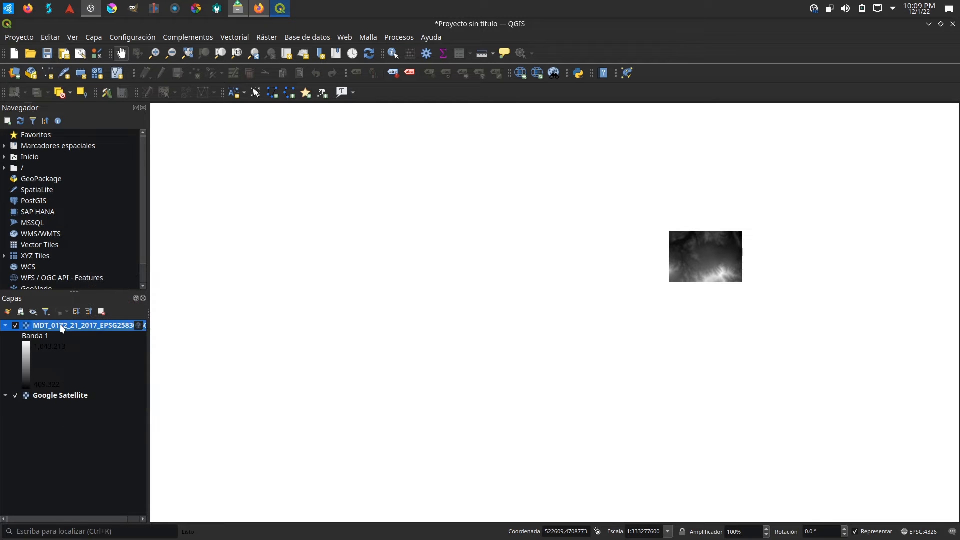
right_click(62, 327)
left_click(93, 315)
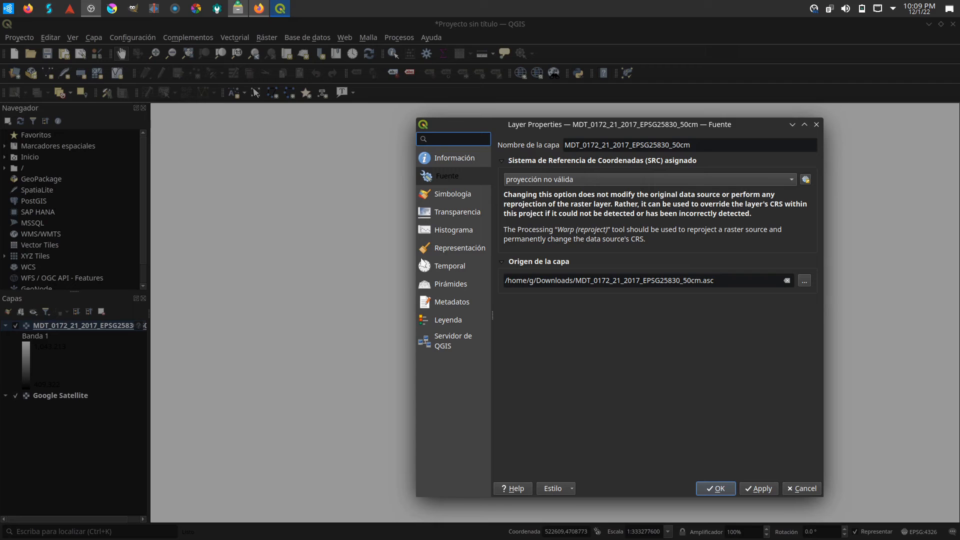
left_click(670, 179)
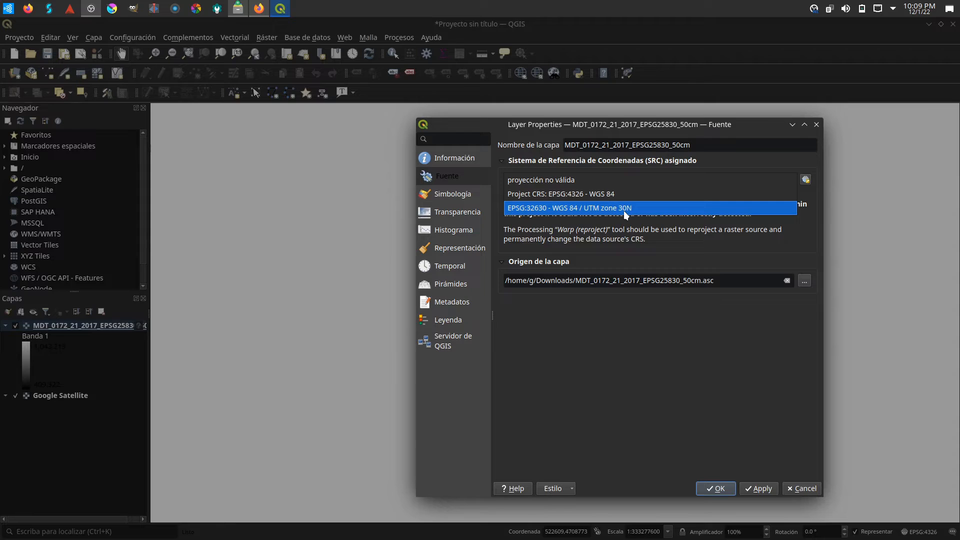
left_click(624, 214)
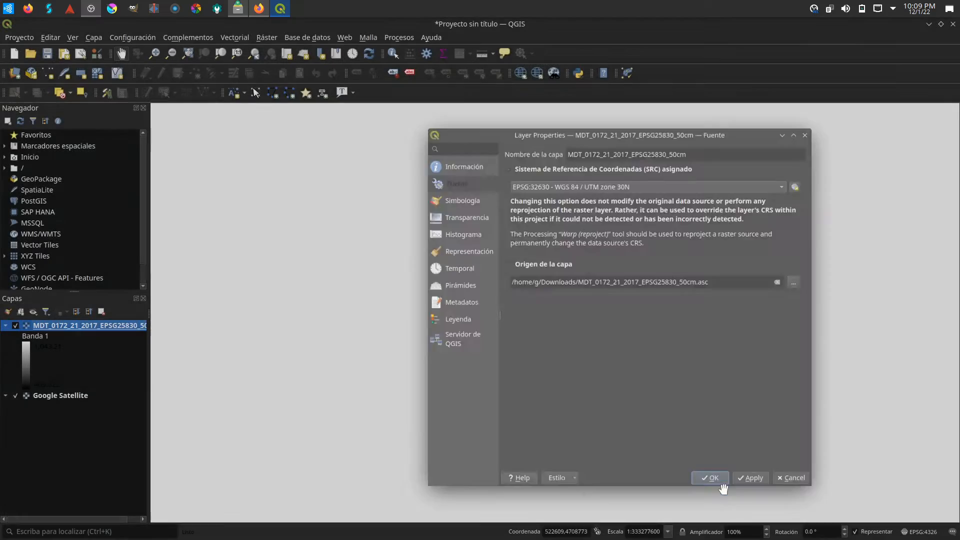
left_click(718, 488)
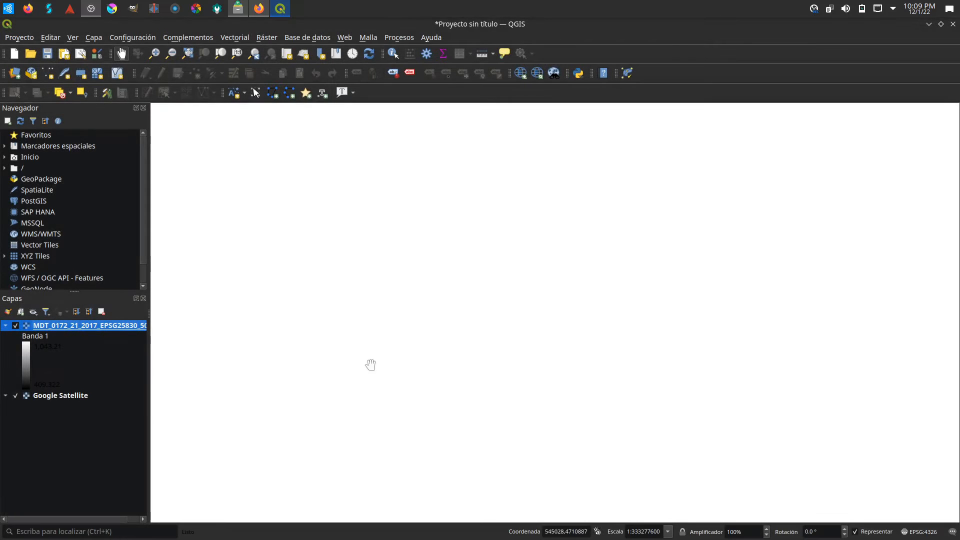
Step: Zoom to the MDT layer's extent and examine how the terrain raster sits over the satellite imagery
right_click(69, 329)
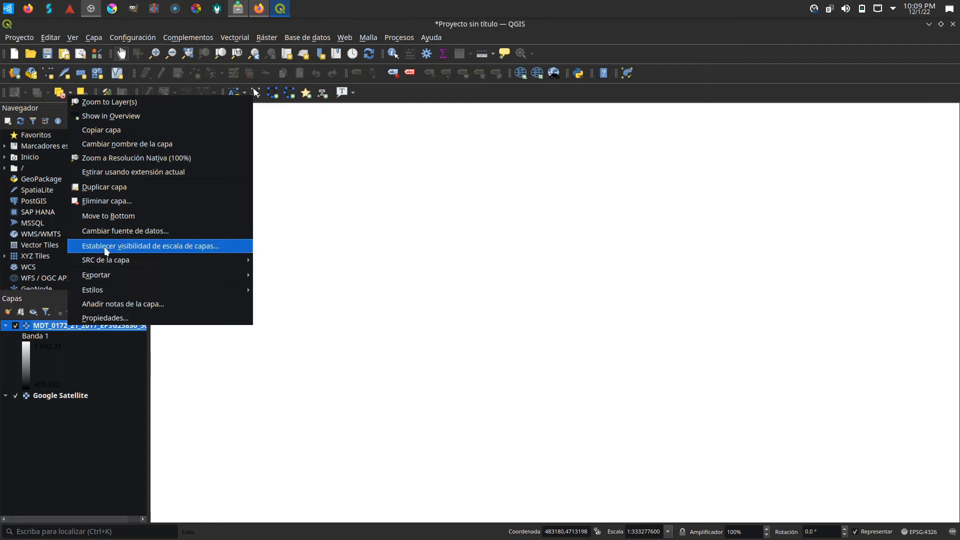
left_click(123, 105)
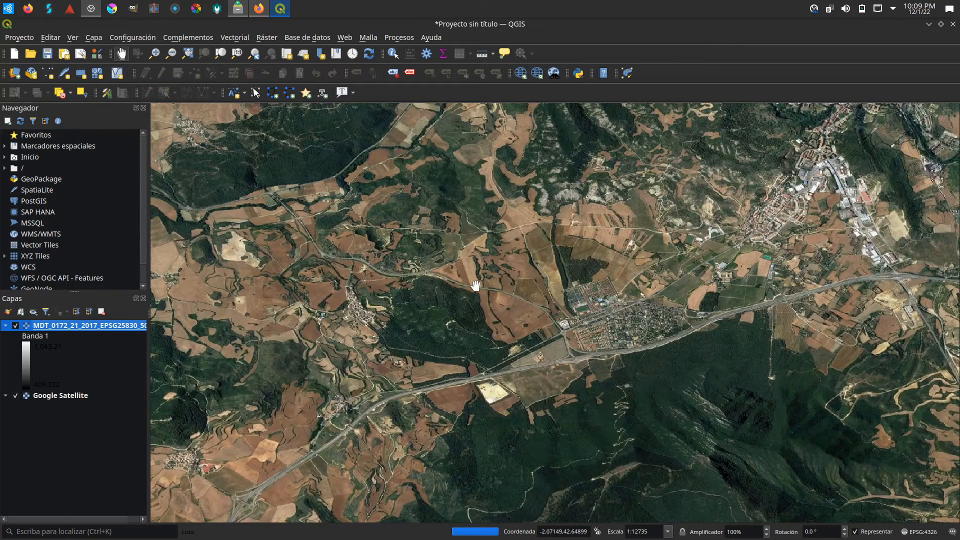
scroll(477, 287, "down", 2)
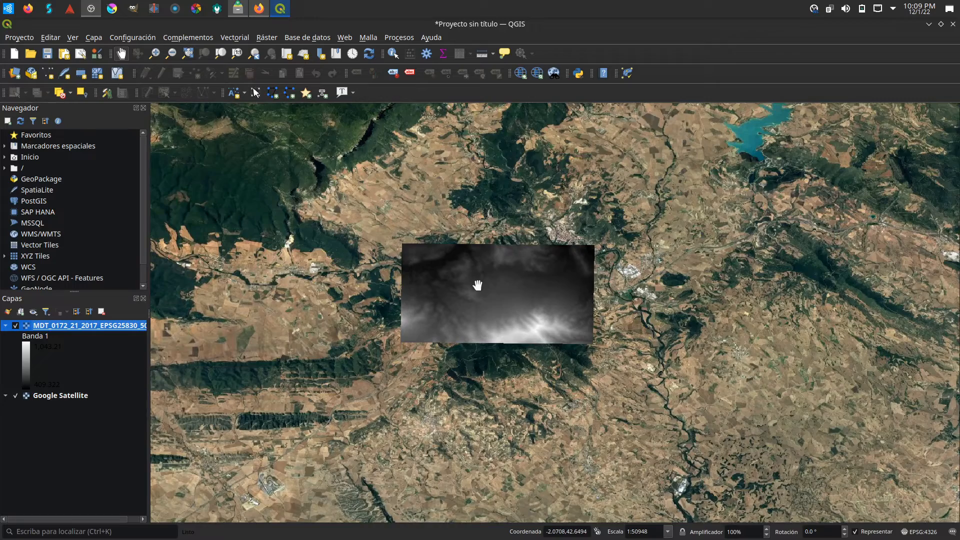
scroll(477, 285, "up", 1)
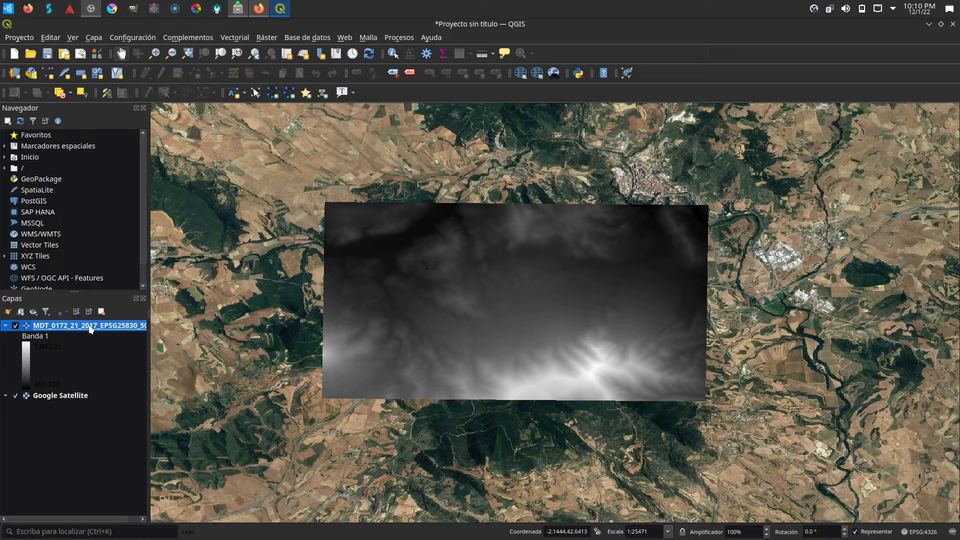
mouse_move(91, 330)
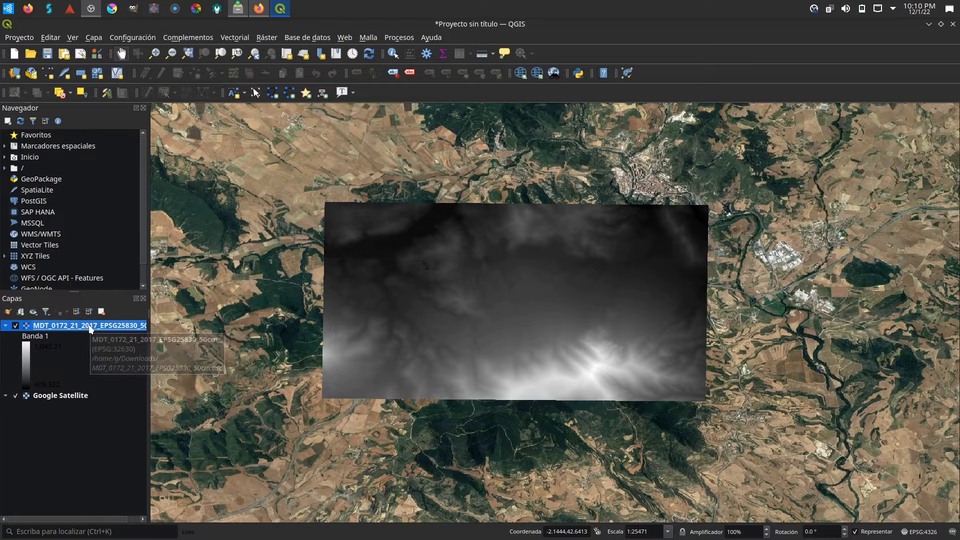
left_click(243, 38)
mouse_move(265, 40)
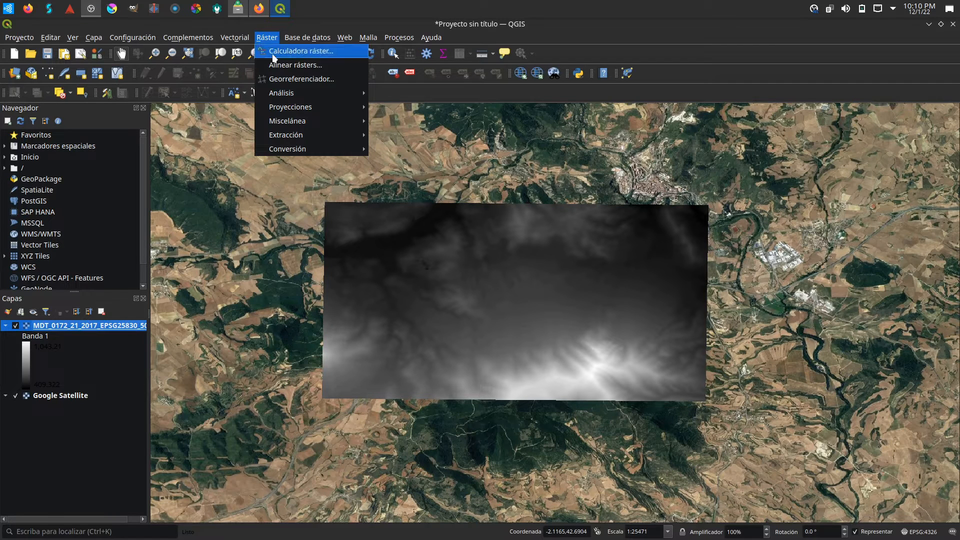
mouse_move(290, 137)
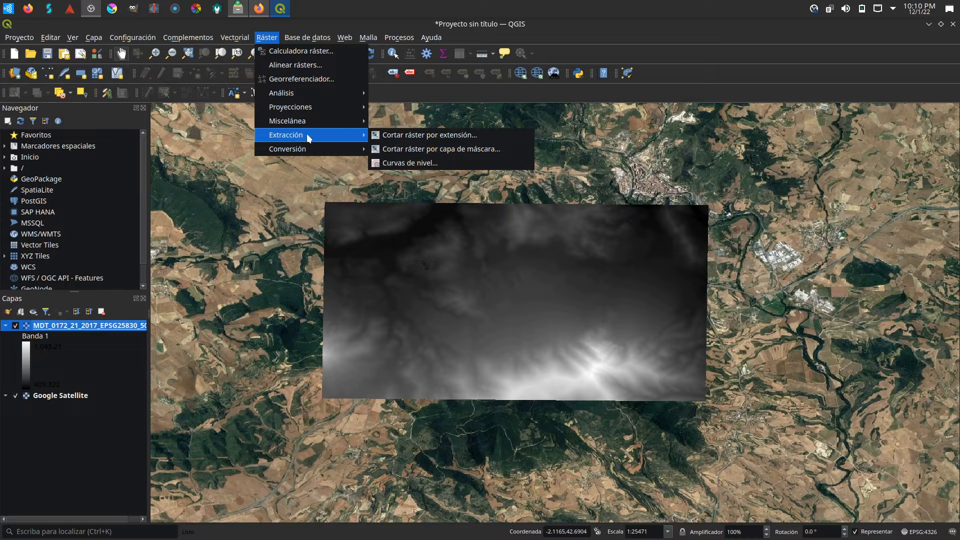
left_click(394, 135)
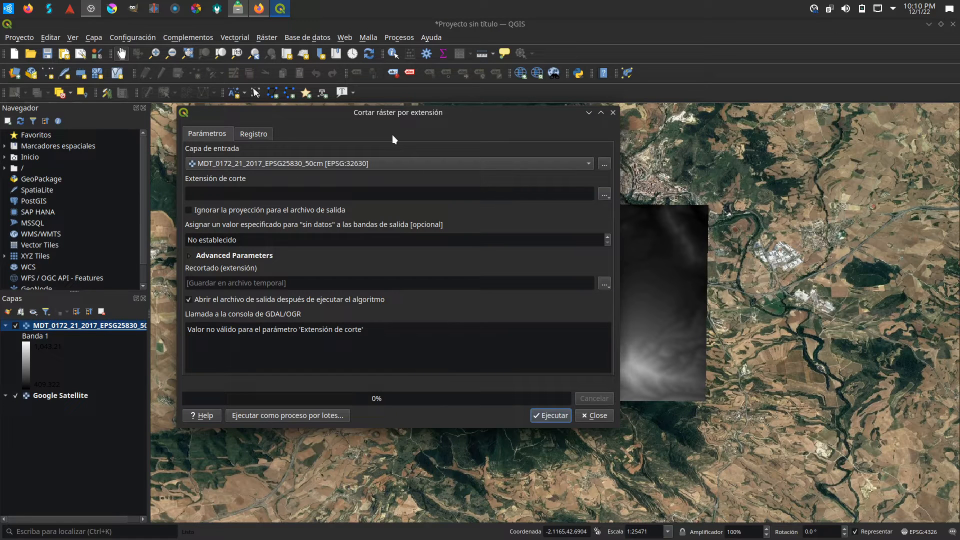
left_click(604, 163)
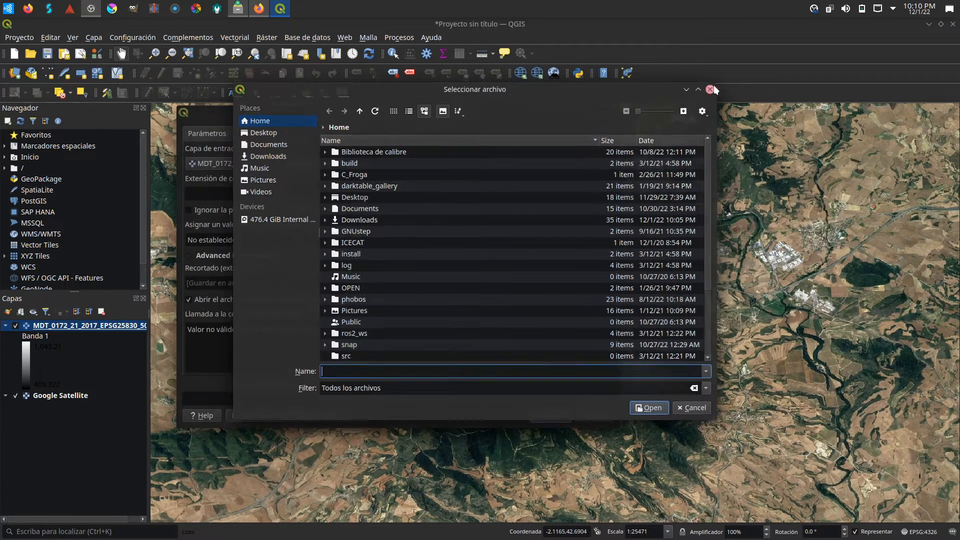
left_click(709, 89)
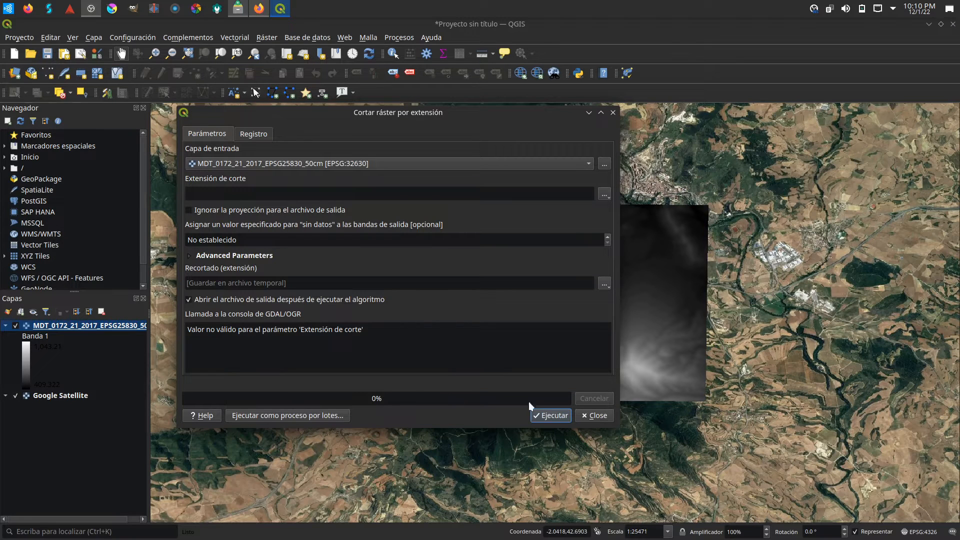
left_click(595, 416)
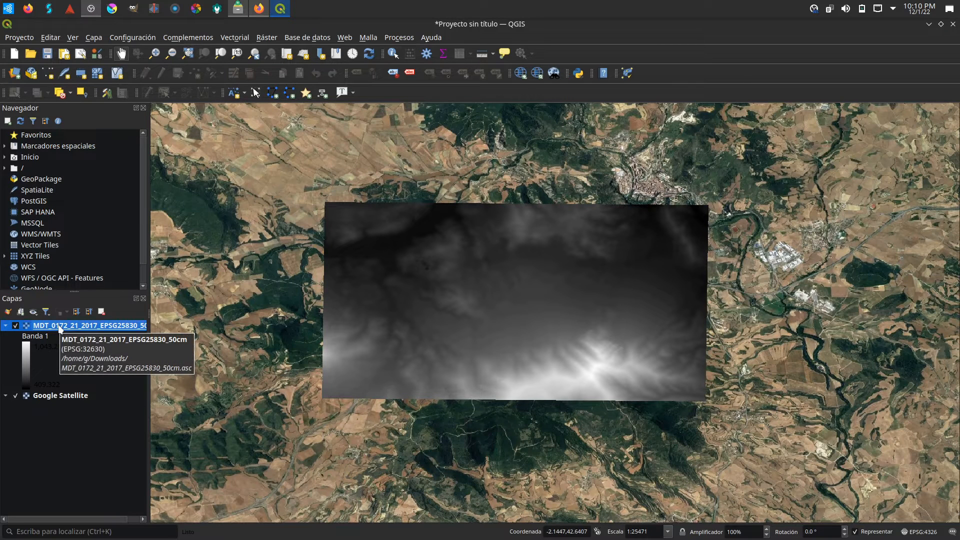
Step: Move the MDT layer below Google Satellite in the layer order and toggle both layers' visibility to compare them
left_click_drag(59, 328, 48, 413)
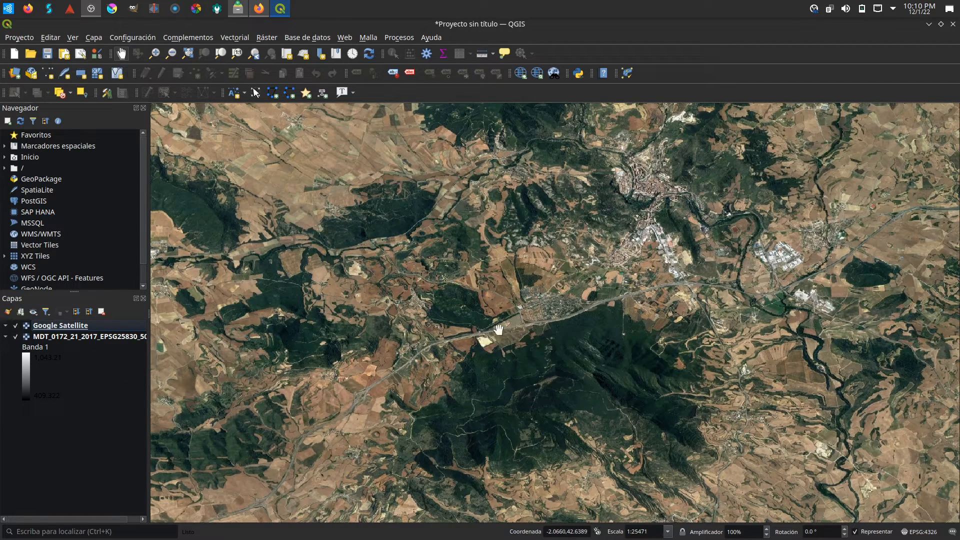
left_click(85, 337)
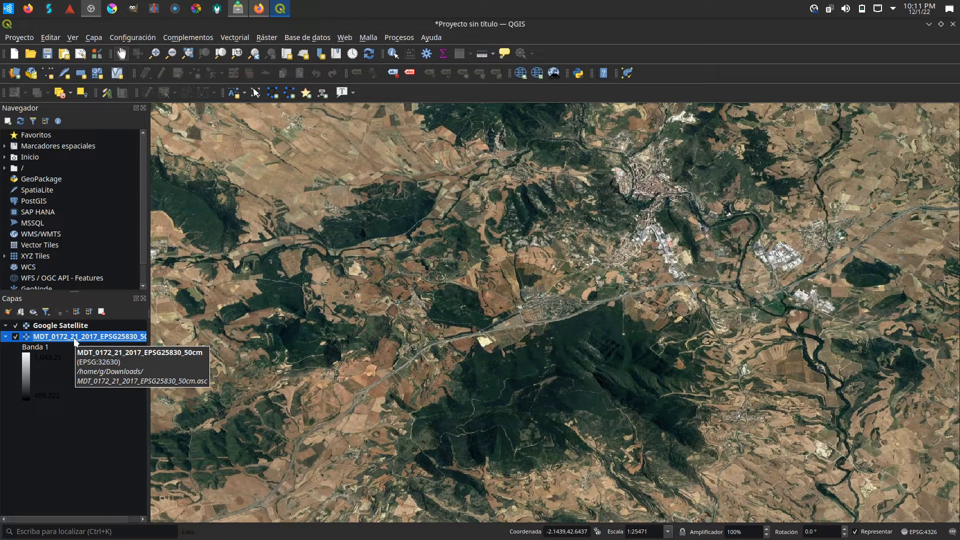
left_click(16, 337)
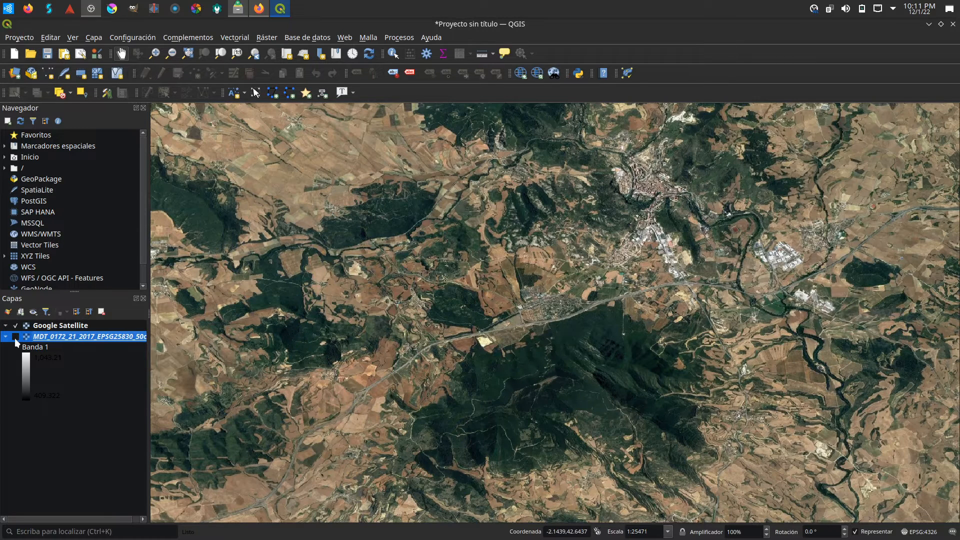
left_click(16, 337)
left_click(15, 326)
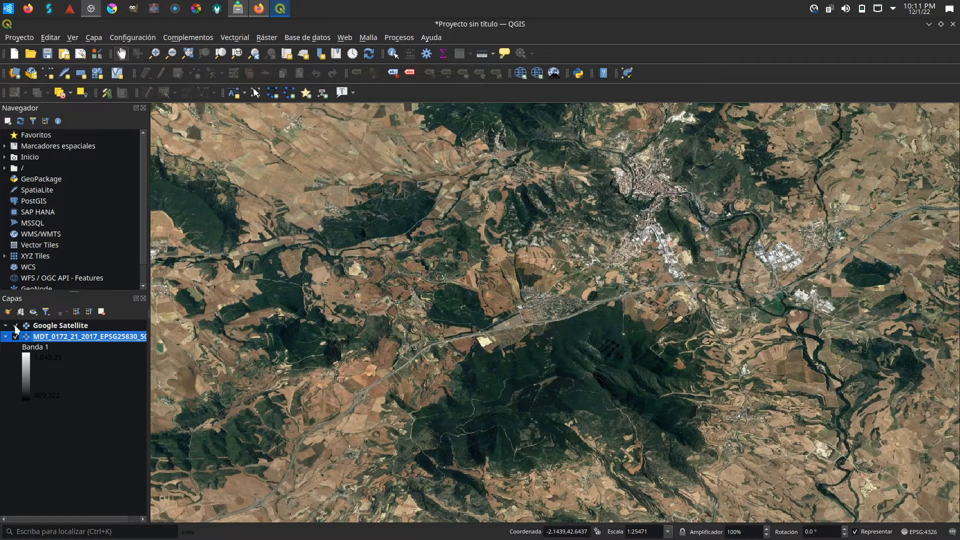
left_click(15, 326)
left_click(15, 326)
left_click(15, 326)
Step: Temporarily place the MDT layer above Google Satellite, toggling its visibility before returning it underneath
left_click_drag(50, 338, 50, 323)
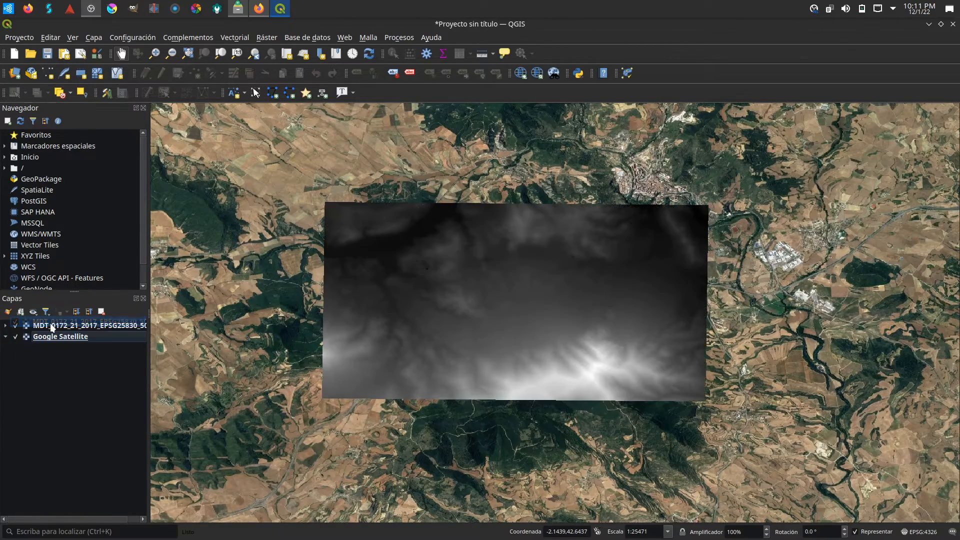
left_click(15, 325)
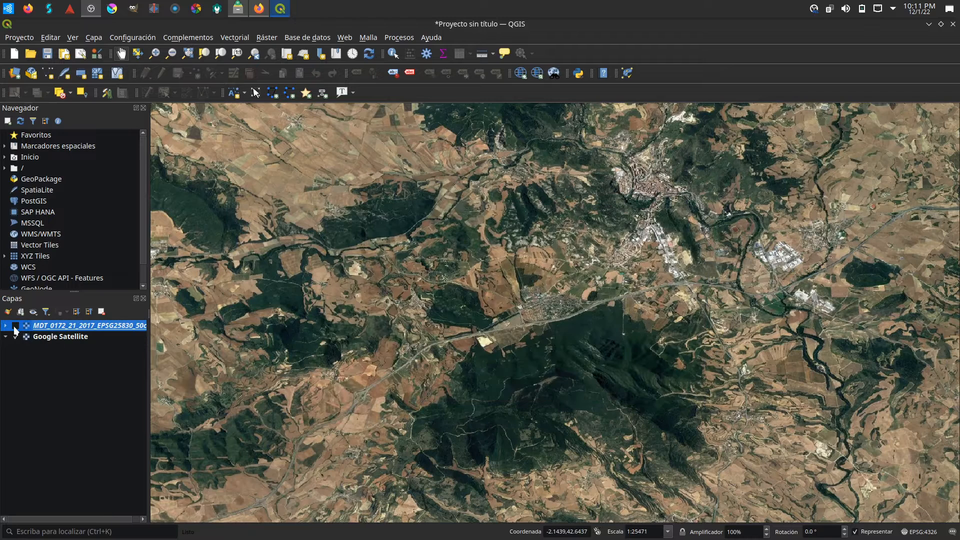
left_click(16, 326)
left_click_drag(59, 327, 58, 347)
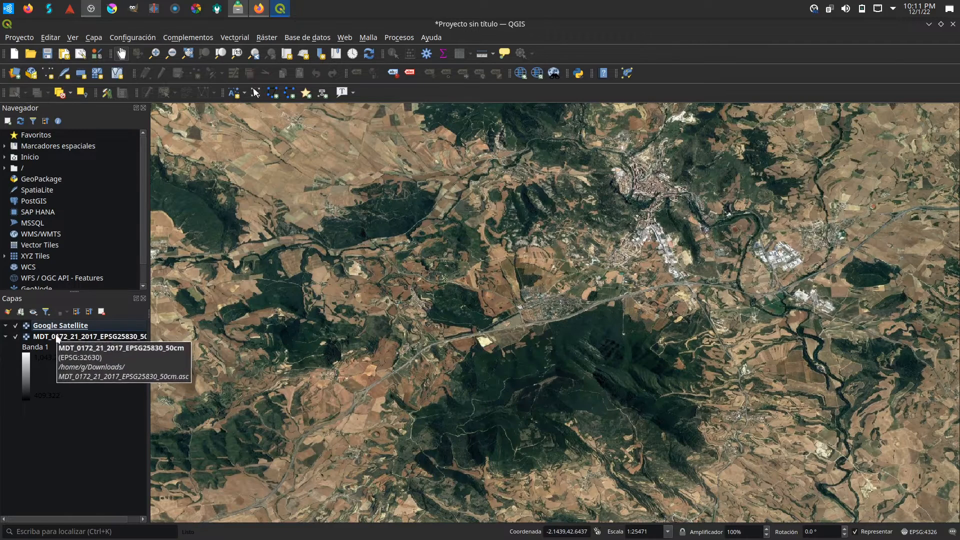
left_click(56, 342)
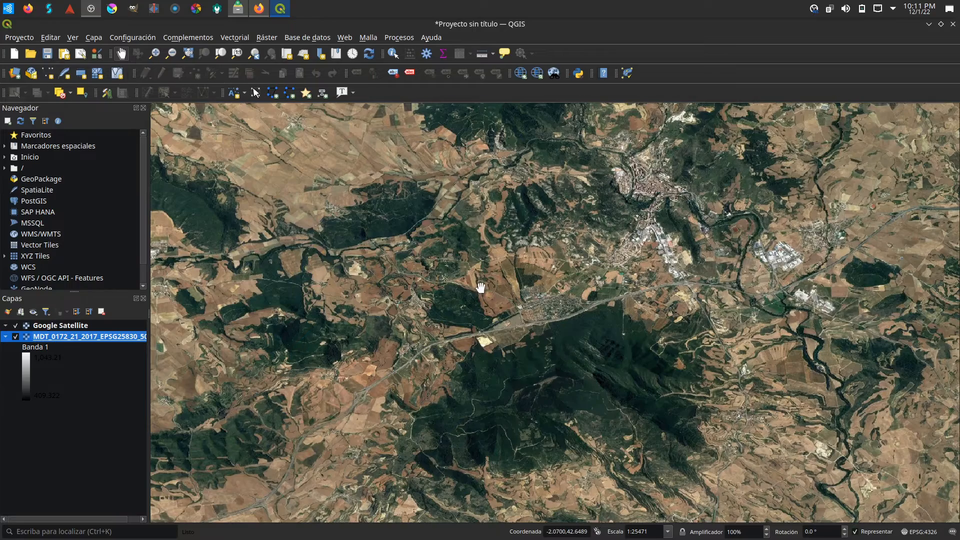
Step: In Clip Raster by Extent, draw the MDT layer's clipping extent over the central farmland, about longitude -2.0727 to -2.0630, latitude 42.6484 to 42.6557
scroll(480, 287, "up", 1)
scroll(480, 288, "up", 1)
scroll(480, 287, "up", 1)
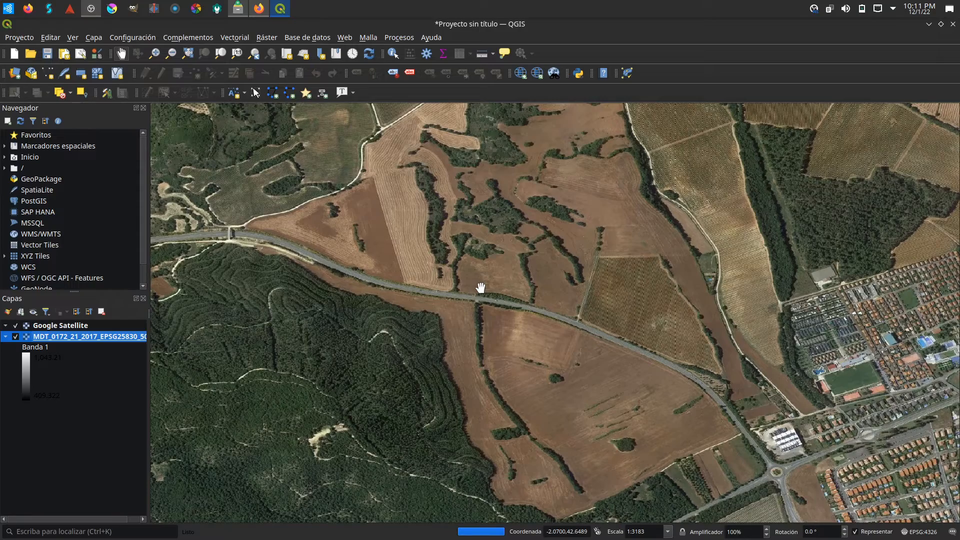
scroll(480, 287, "down", 1)
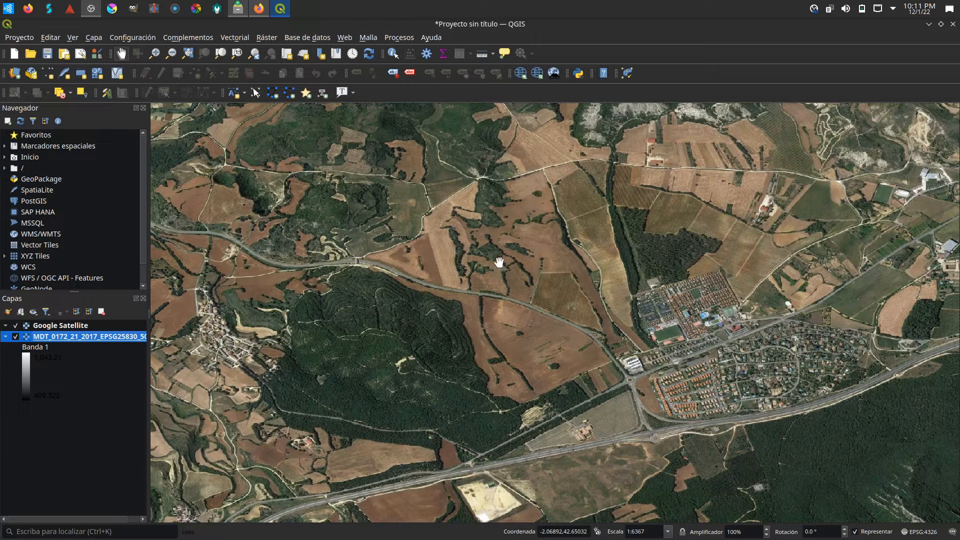
left_click(271, 38)
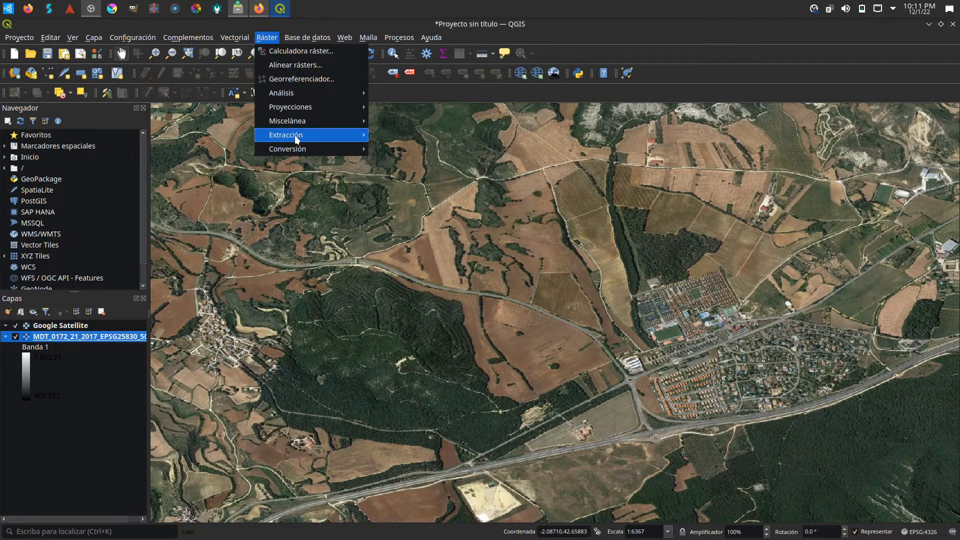
mouse_move(296, 138)
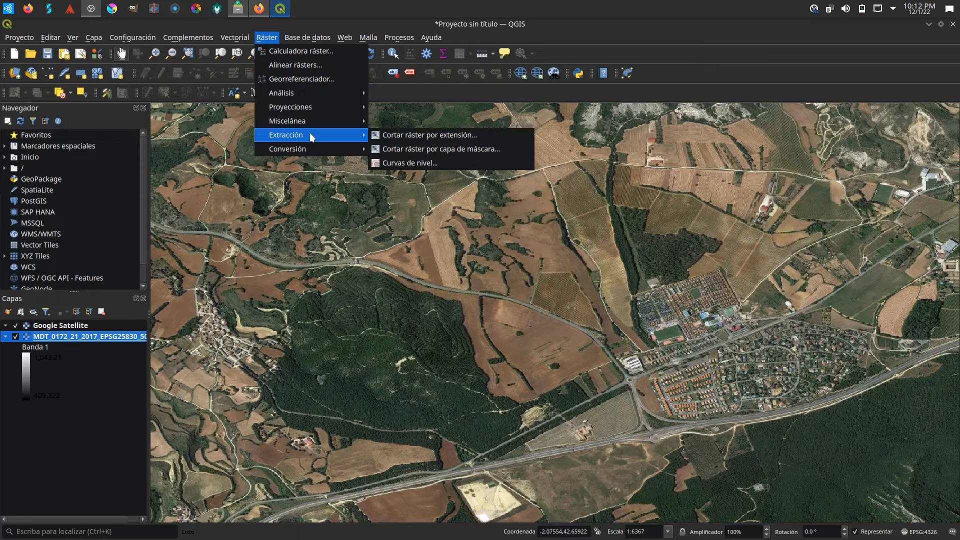
left_click(423, 136)
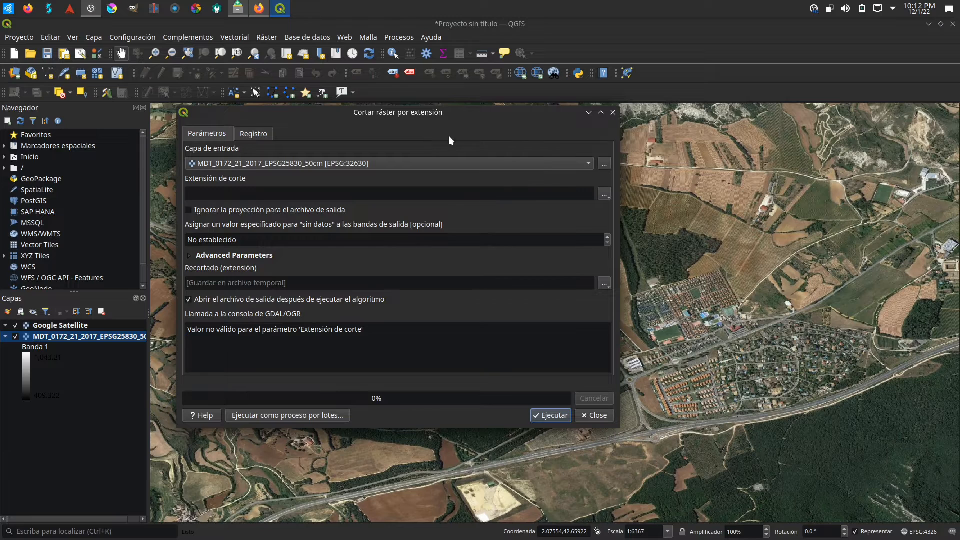
left_click(604, 194)
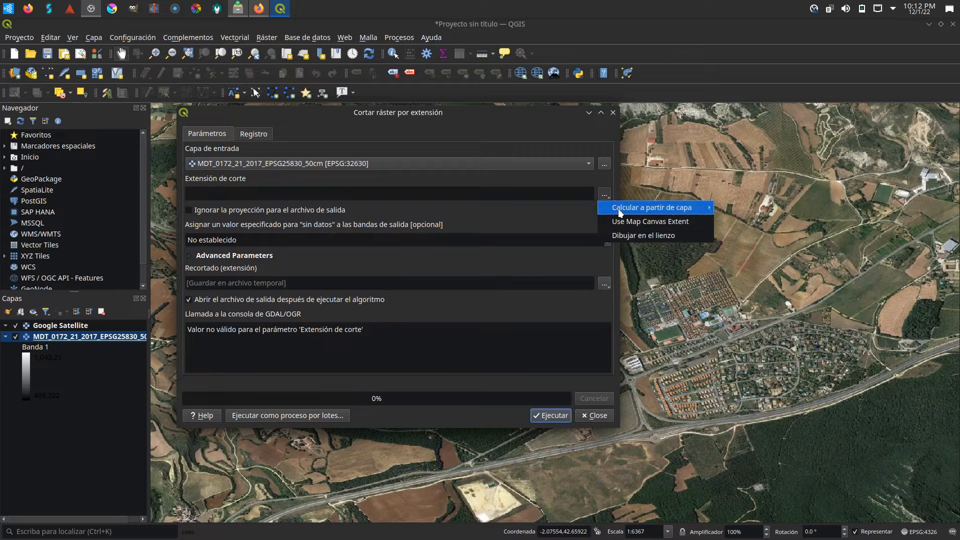
left_click(626, 236)
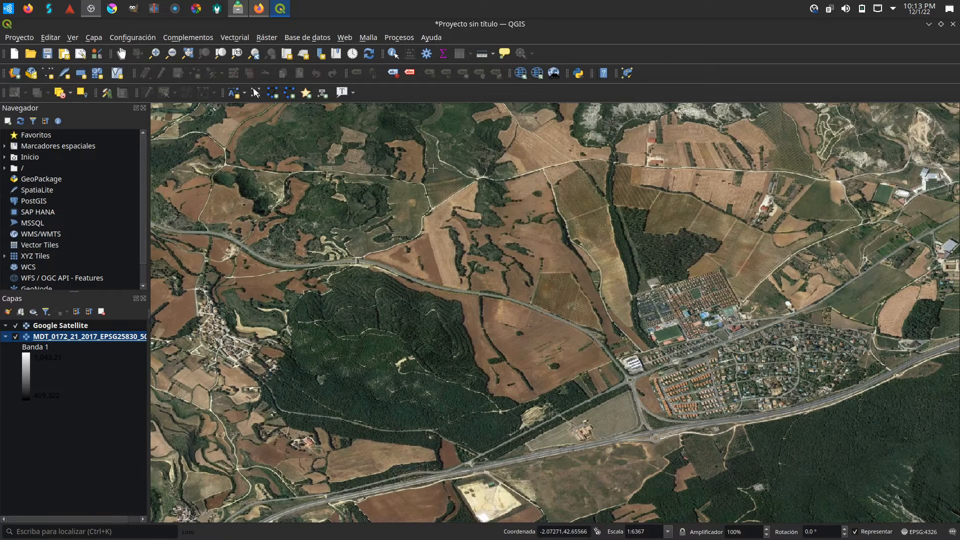
left_click_drag(572, 167, 604, 295)
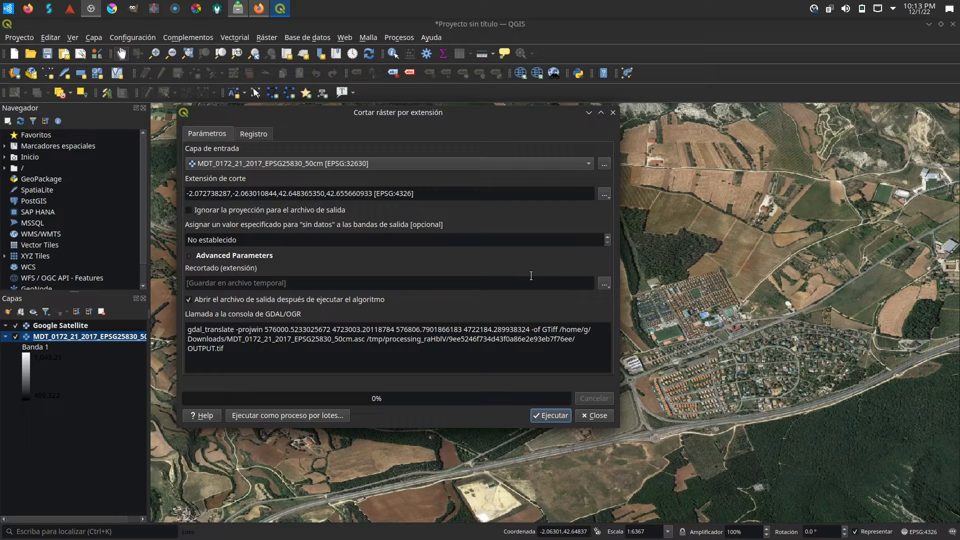
Step: Run the clip to a temporary file and hide the Google Satellite layer to expose the terrain rasters
left_click(554, 417)
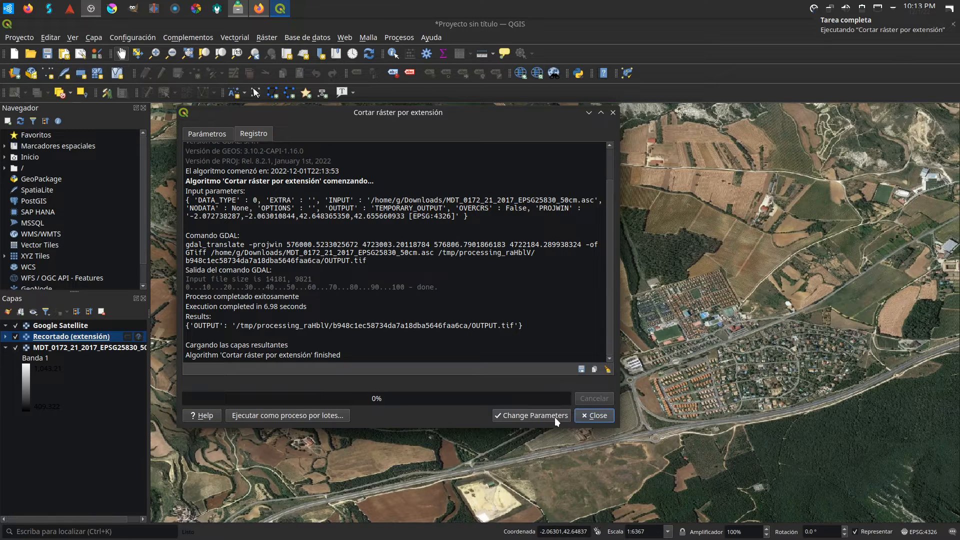
left_click(595, 415)
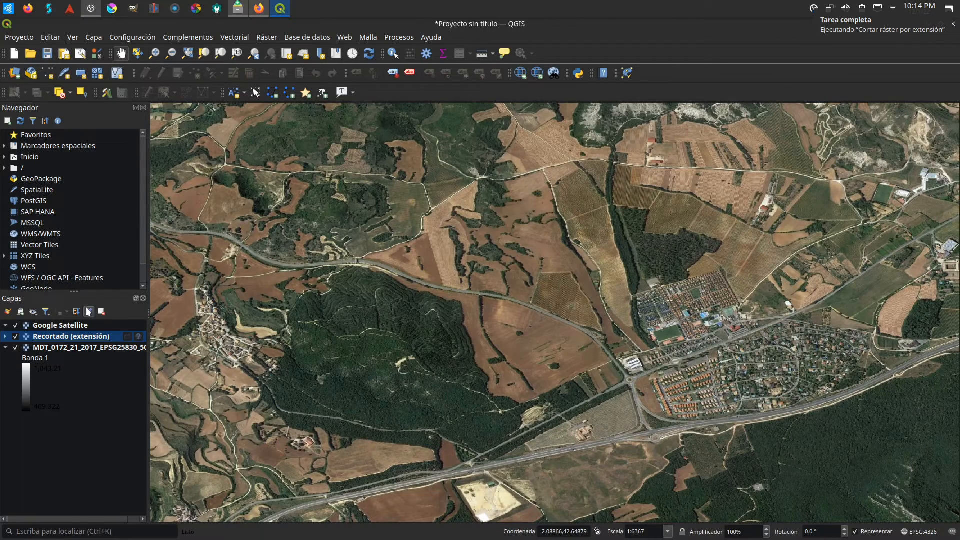
left_click(16, 325)
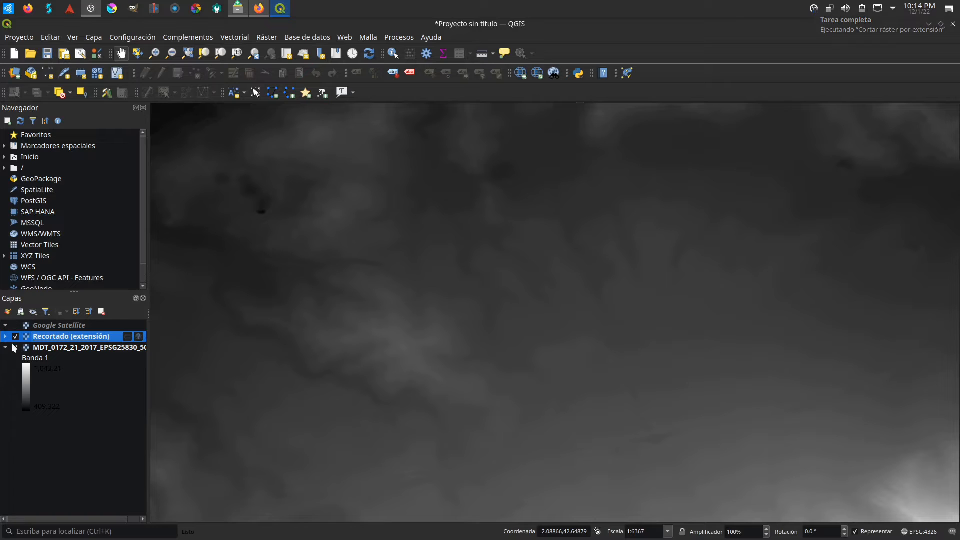
Step: Hide the MDT layer and assign EPSG:32630 - WGS 84 / UTM zone 30N to the clipped raster Recortado (extensión)
left_click(16, 347)
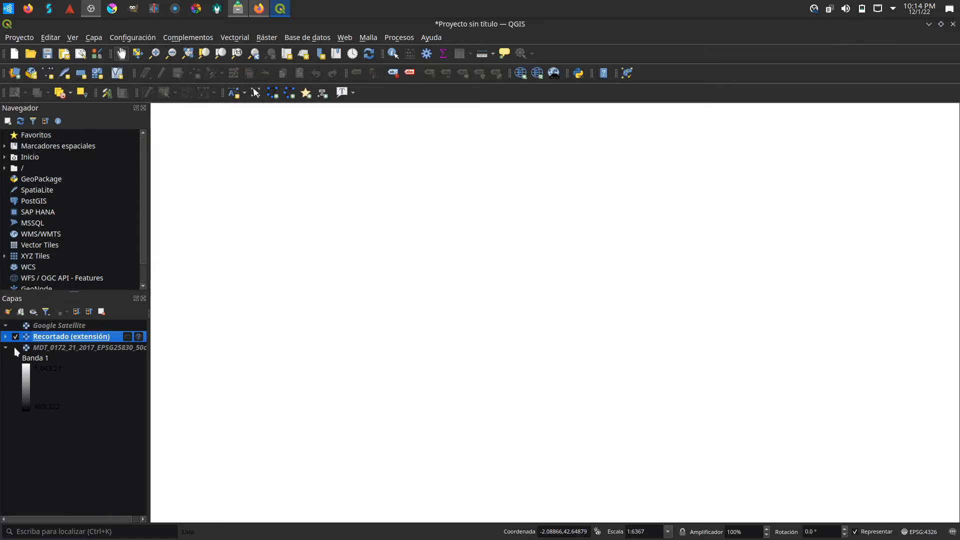
right_click(58, 336)
left_click(88, 329)
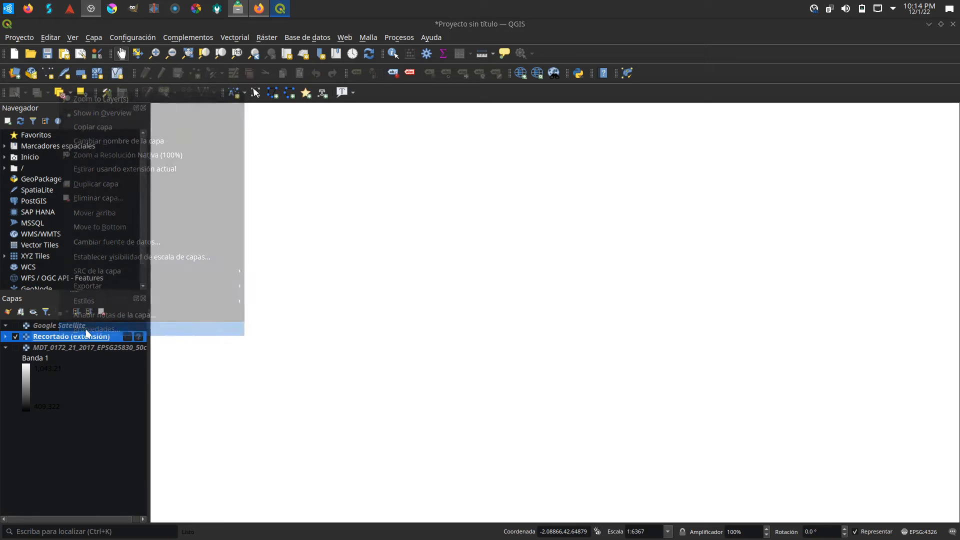
left_click(619, 181)
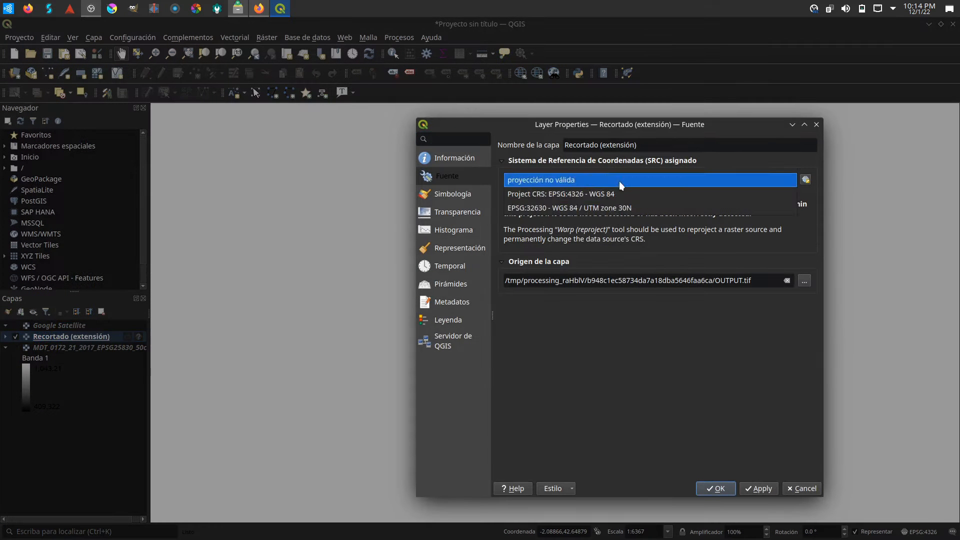
left_click(605, 208)
left_click(717, 489)
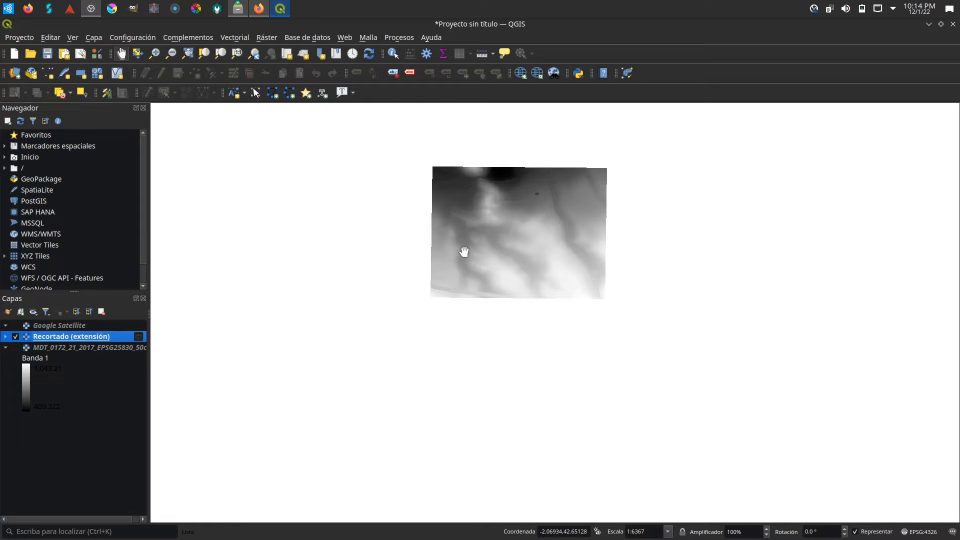
Step: Show the Google Satellite layer again and move it below the clipped raster in the layer order
left_click(15, 326)
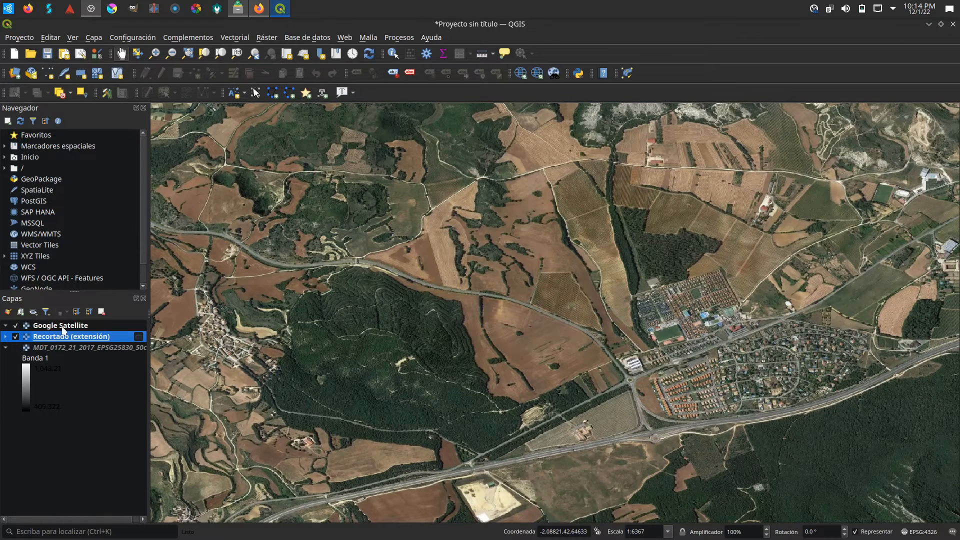
left_click_drag(62, 326, 58, 346)
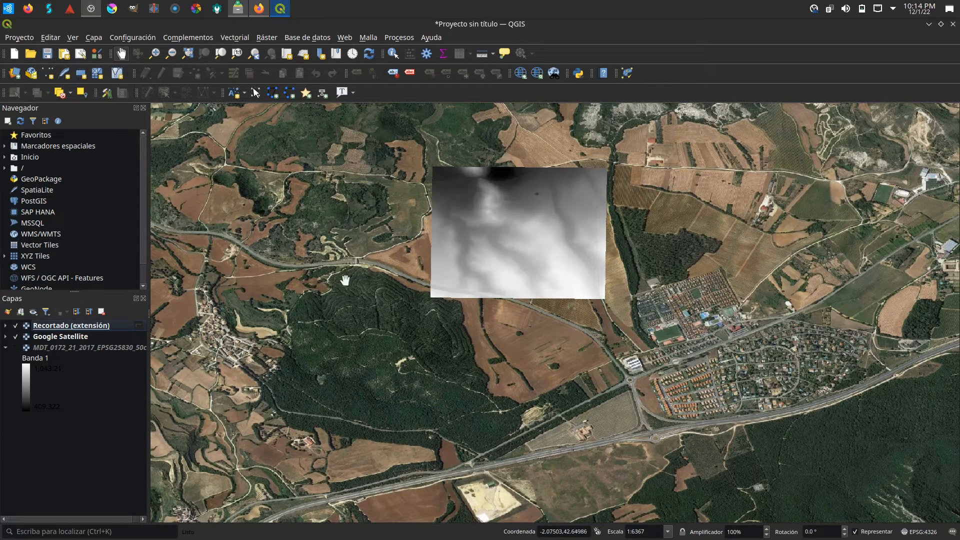
Step: Generate contour lines from the clipped raster at a 0.3 interval with the ELEV attribute, saved to a temporary file
left_click(73, 327)
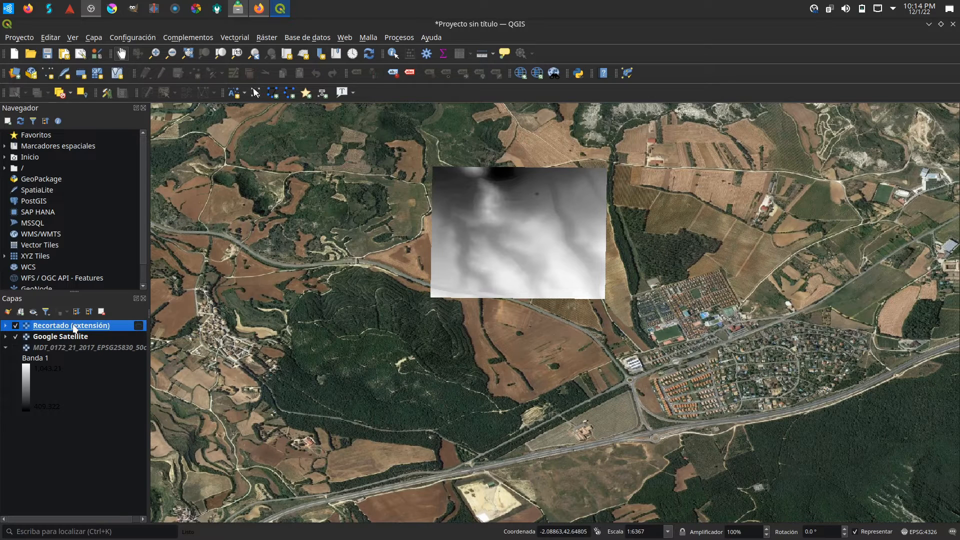
left_click(268, 38)
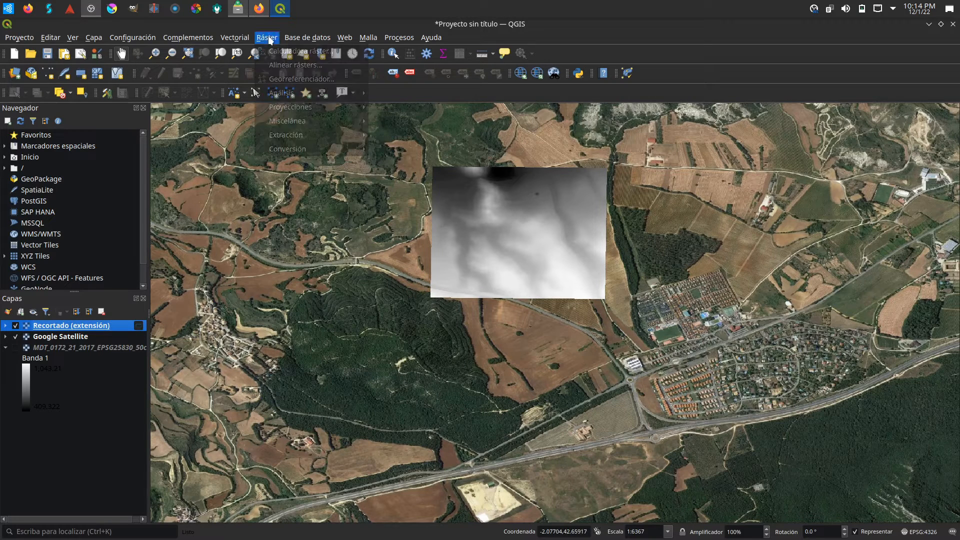
mouse_move(300, 139)
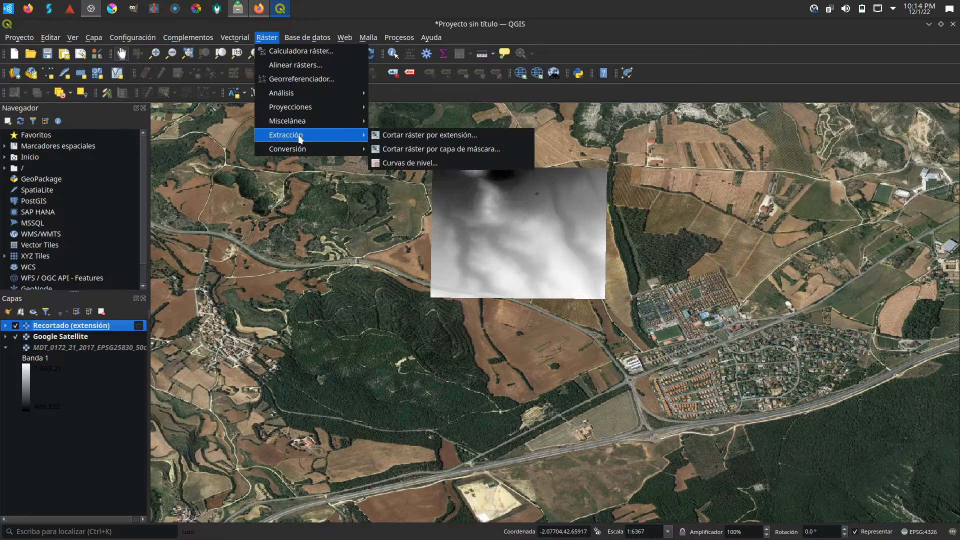
left_click(420, 163)
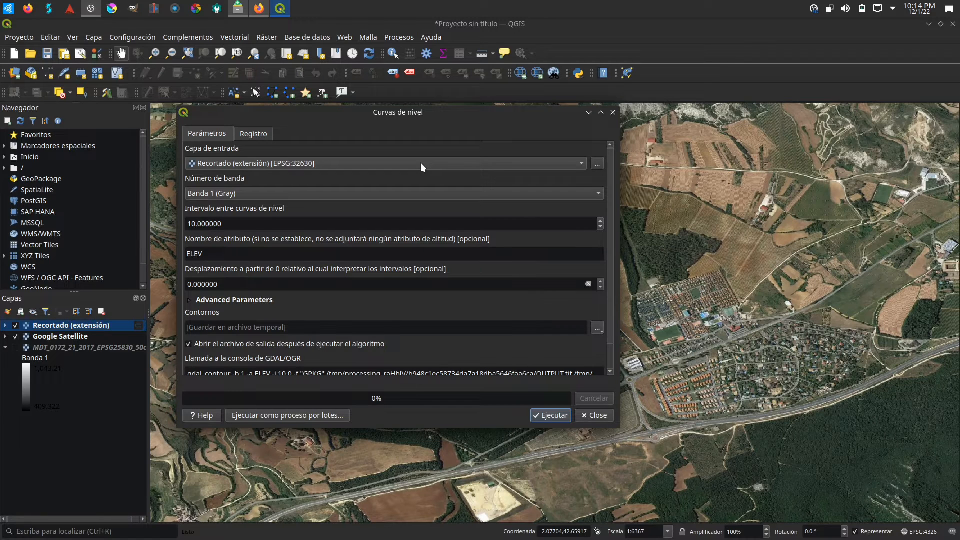
left_click_drag(222, 224, 187, 228)
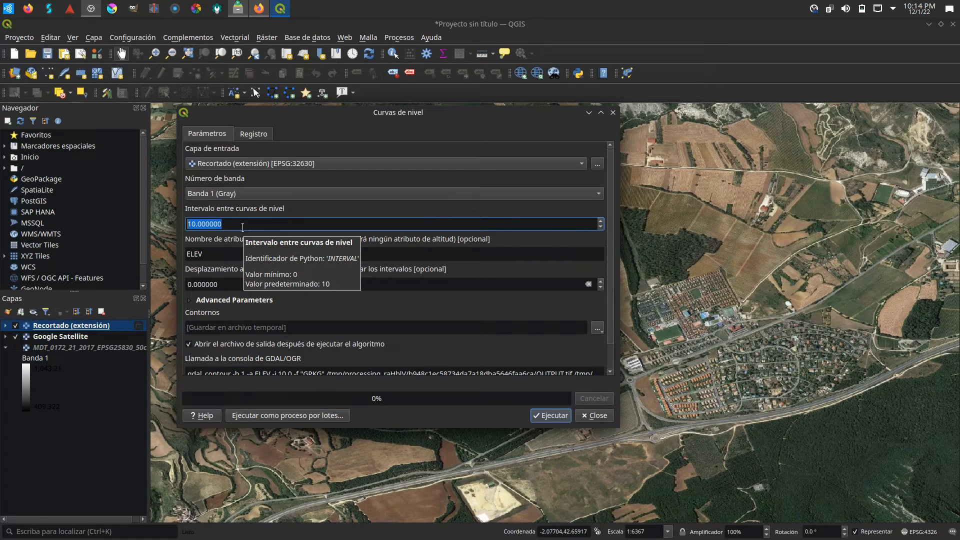
type("0.3")
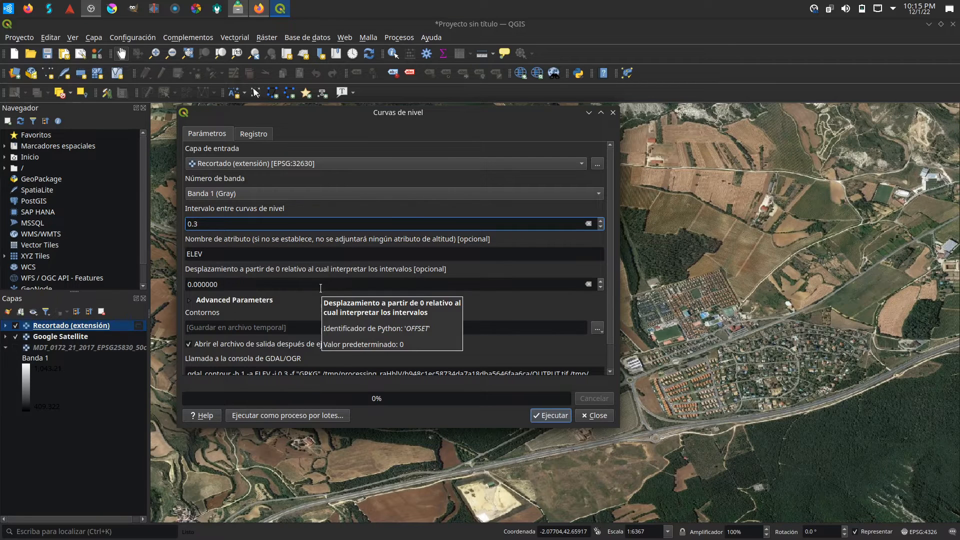
left_click(555, 415)
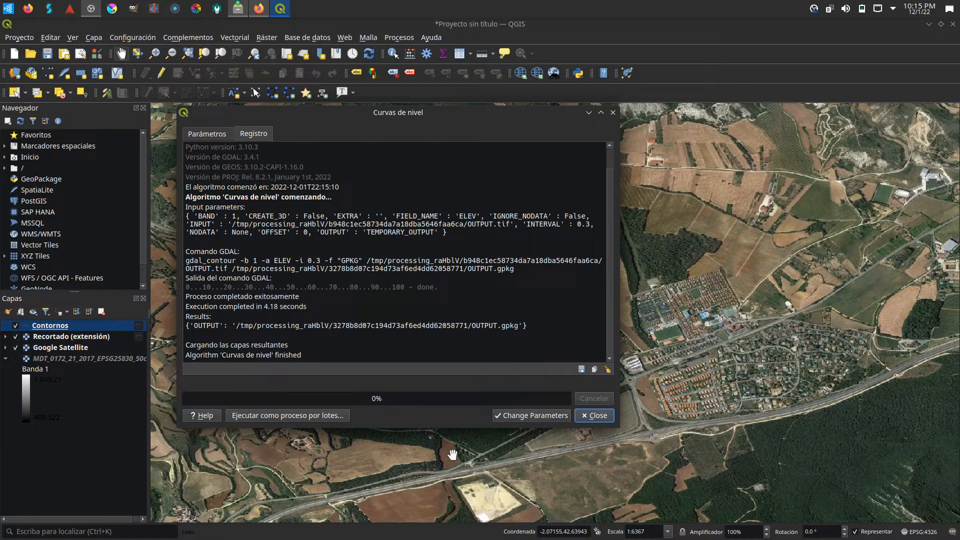
left_click(598, 418)
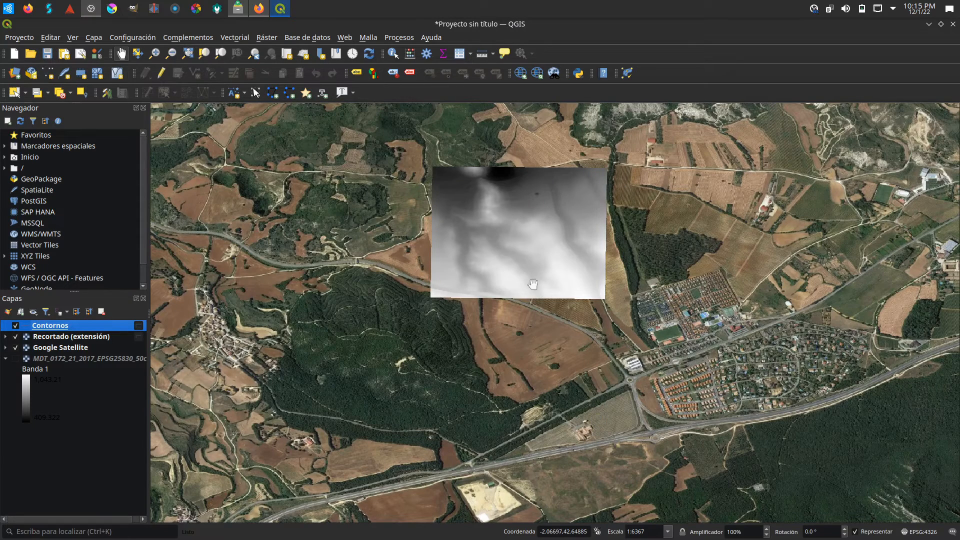
Step: Hide the clipped raster and assign EPSG:32630 - WGS 84 / UTM zone 30N to the Contornos layer
left_click(15, 336)
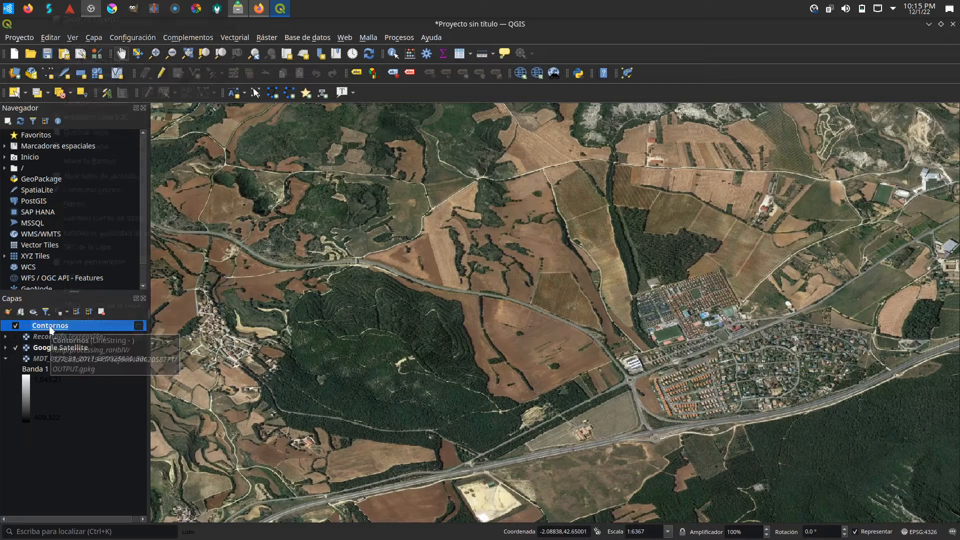
right_click(75, 326)
left_click(75, 322)
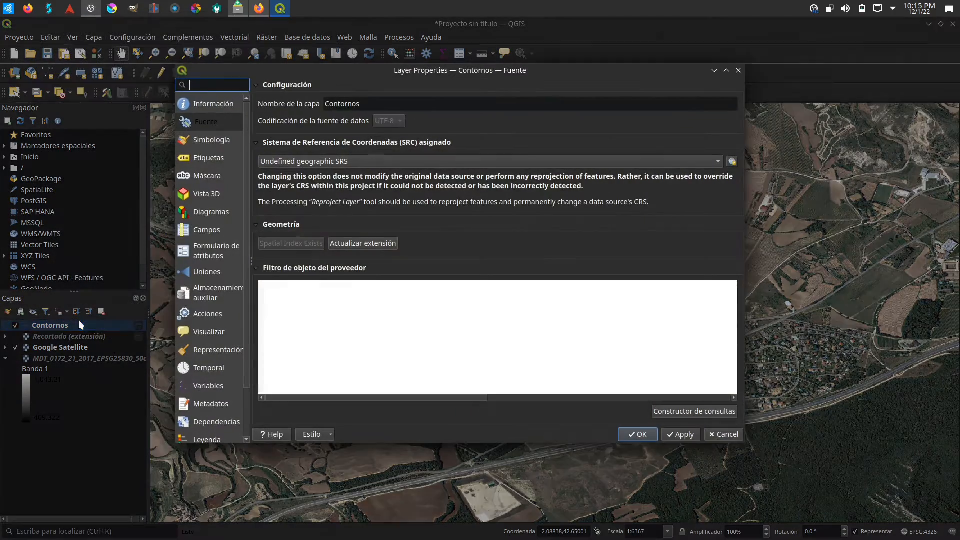
left_click(343, 163)
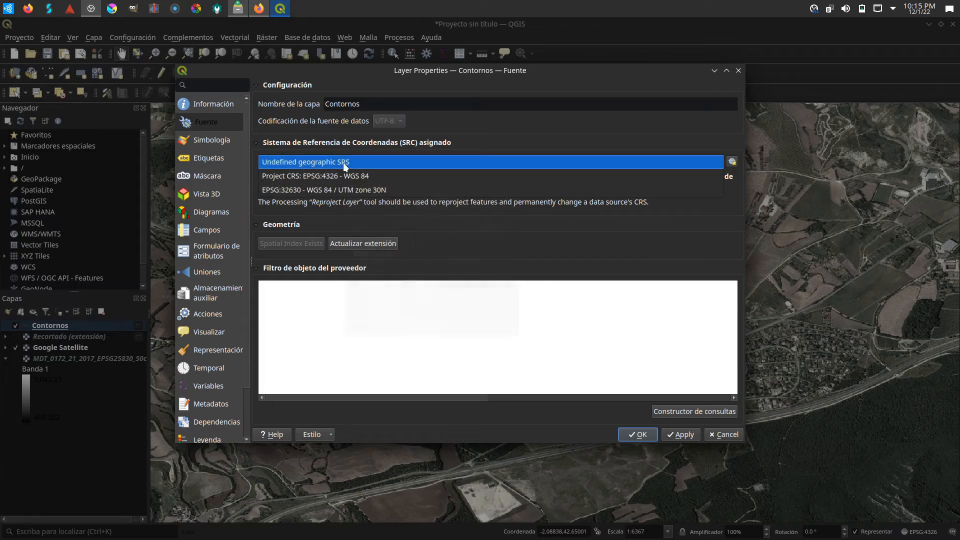
left_click(337, 190)
left_click(638, 434)
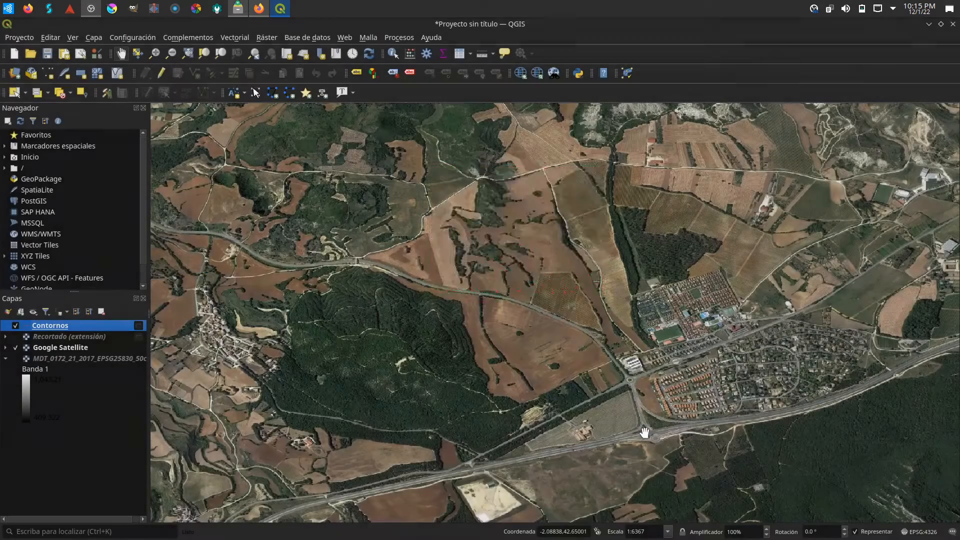
Step: Lower the Google Satellite layer's global opacity to 63.2 % so the contour lines stand out over the fields
scroll(527, 278, "up", 2)
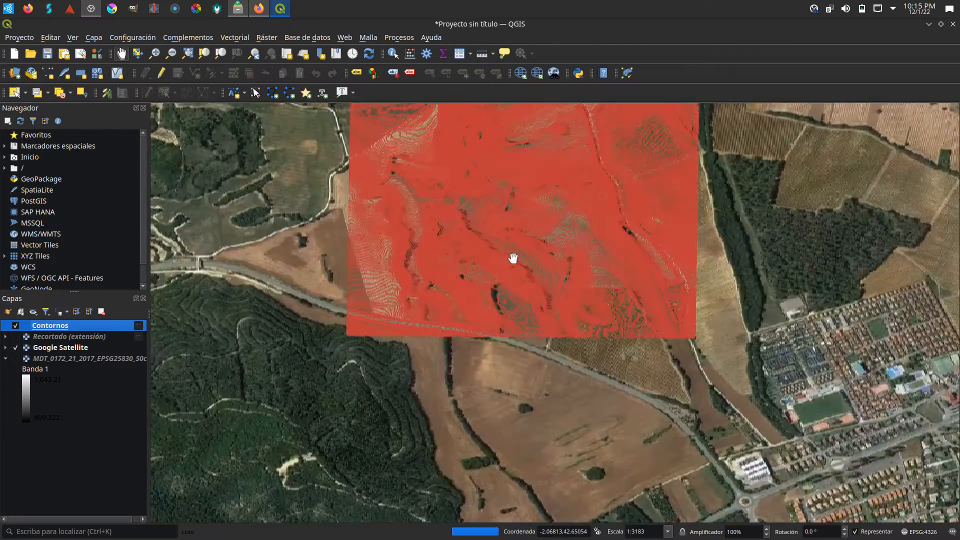
left_click_drag(559, 207, 579, 322)
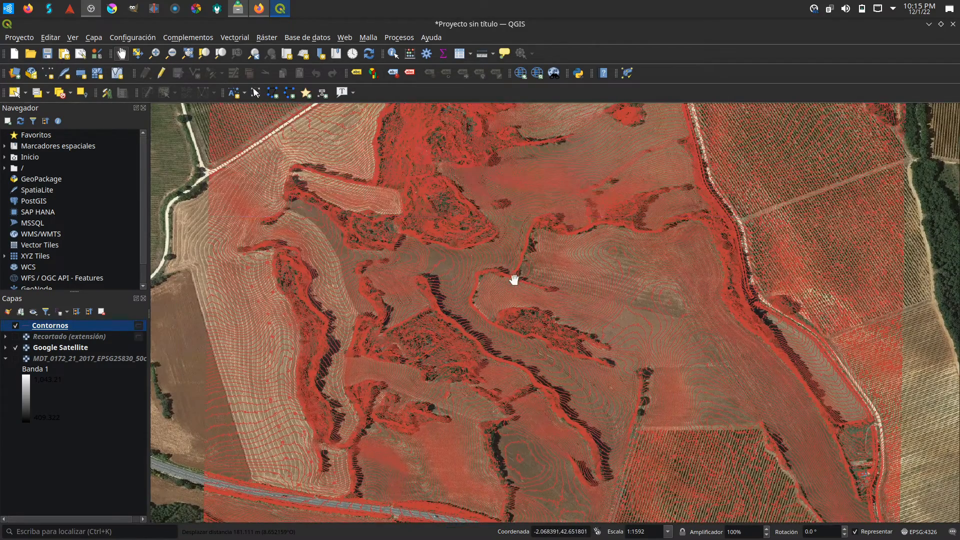
scroll(509, 268, "up", 1)
scroll(509, 267, "up", 1)
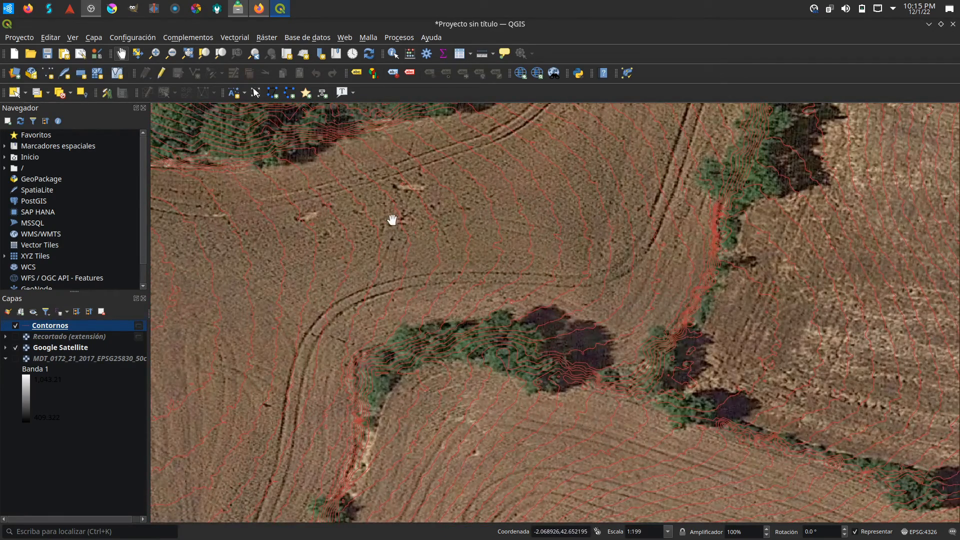
left_click_drag(488, 219, 554, 218)
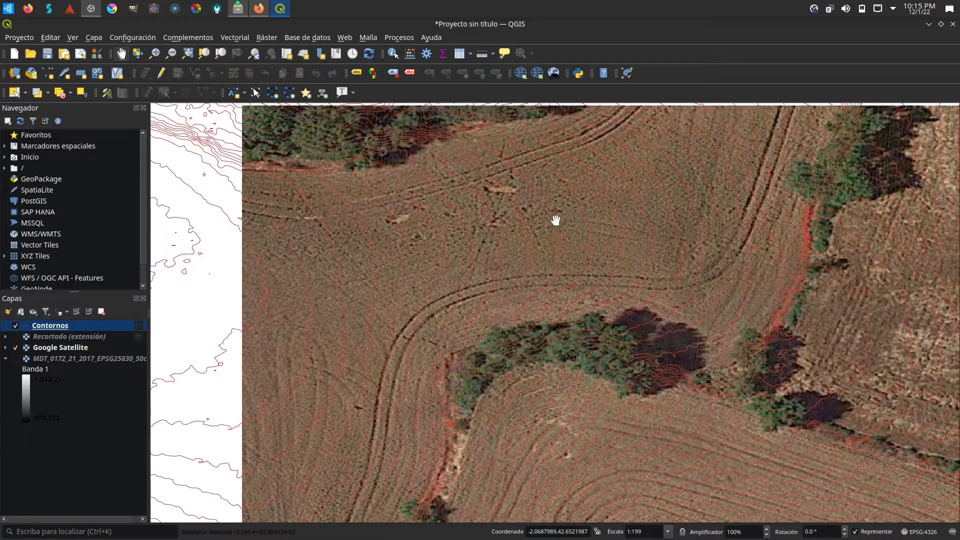
scroll(538, 238, "down", 1)
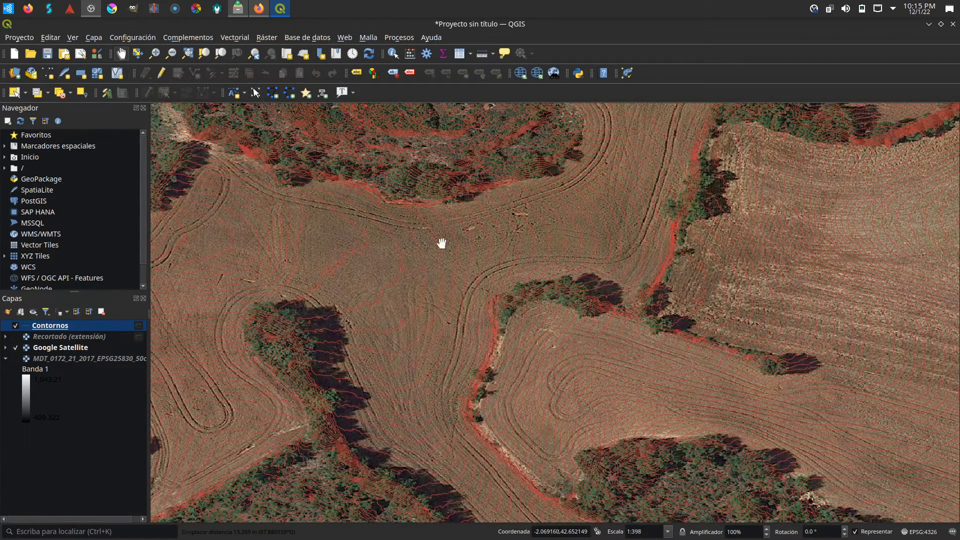
right_click(51, 347)
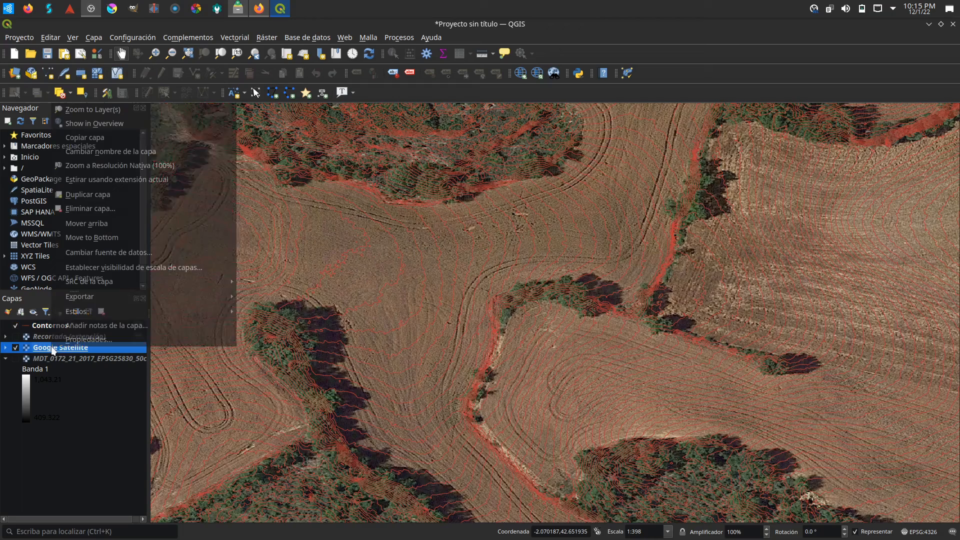
left_click(83, 340)
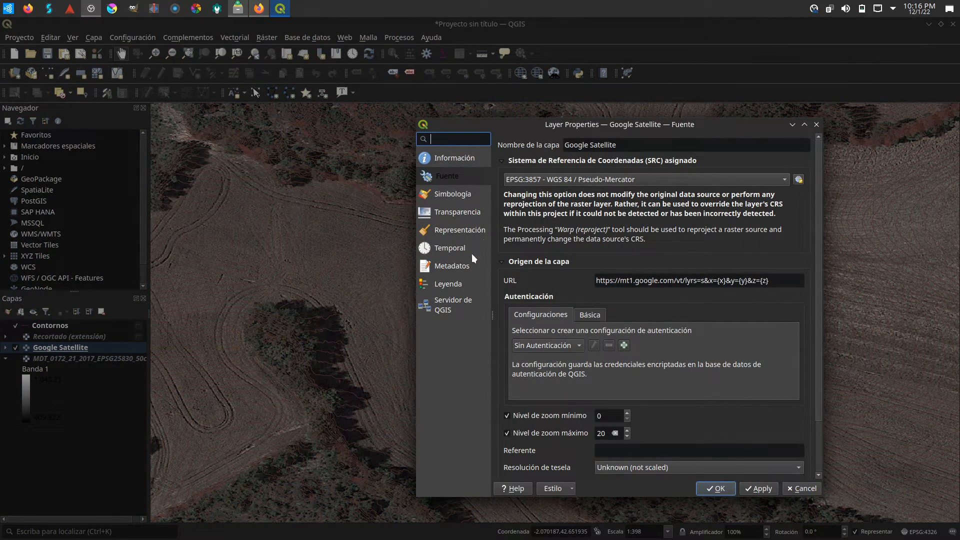
left_click(449, 212)
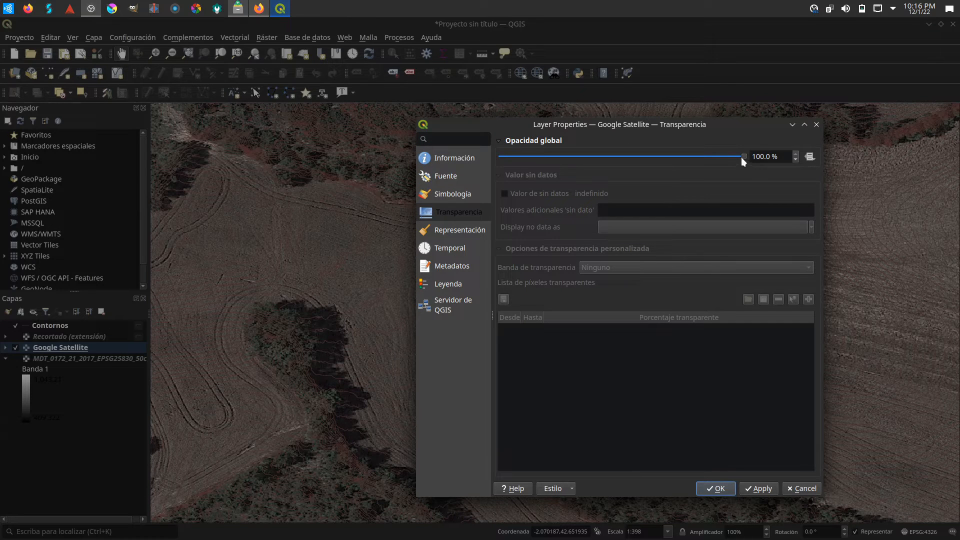
left_click_drag(742, 156, 654, 159)
left_click(753, 488)
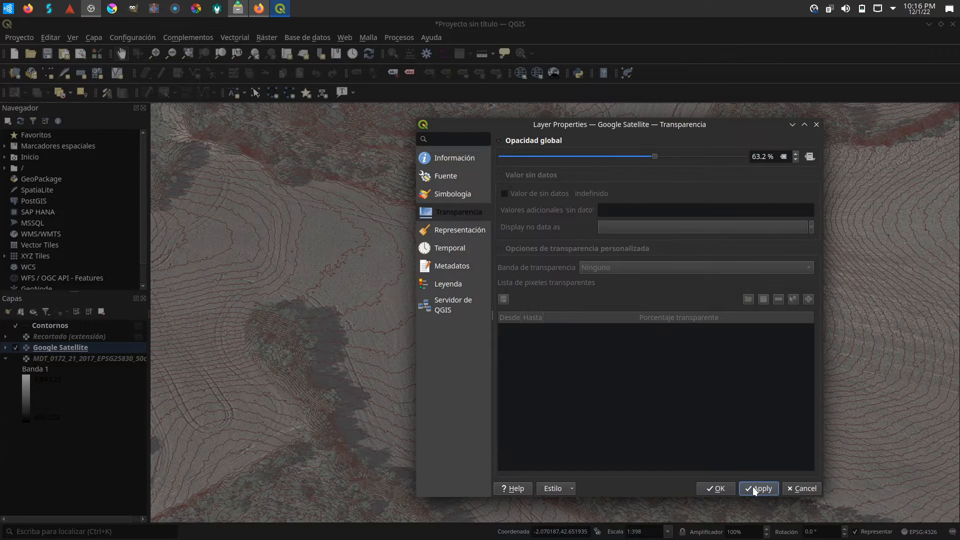
left_click(718, 488)
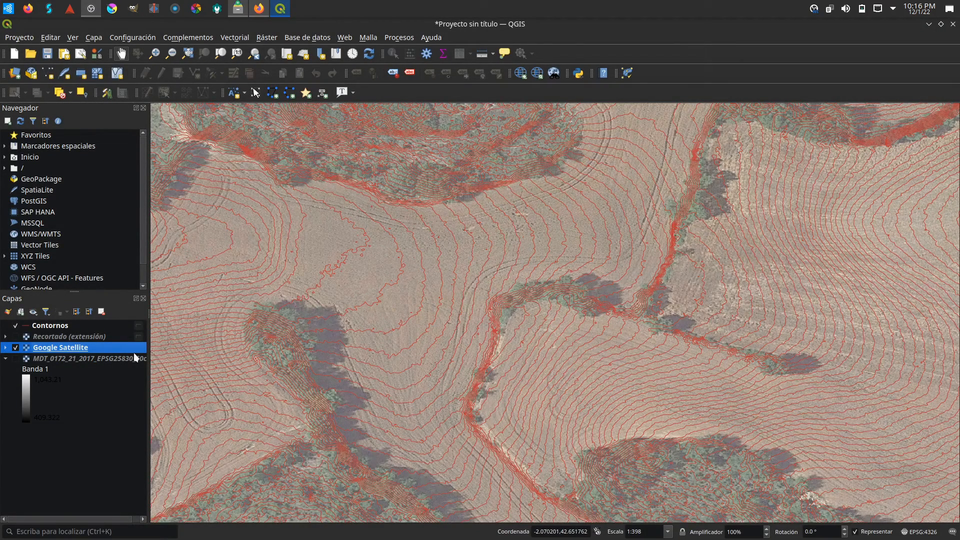
Step: Change the line colour of the Contornos layer's symbol to light grey
left_click(53, 326)
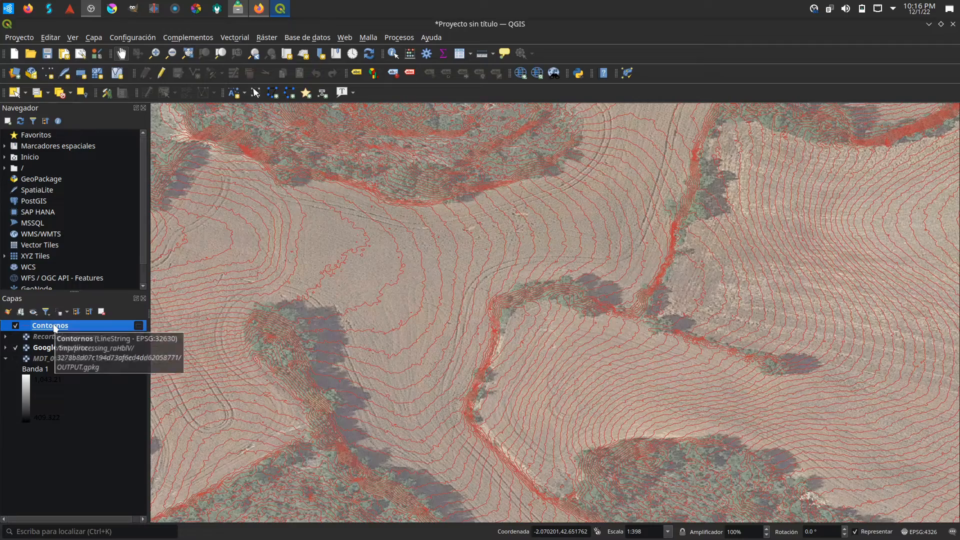
right_click(54, 326)
left_click(80, 317)
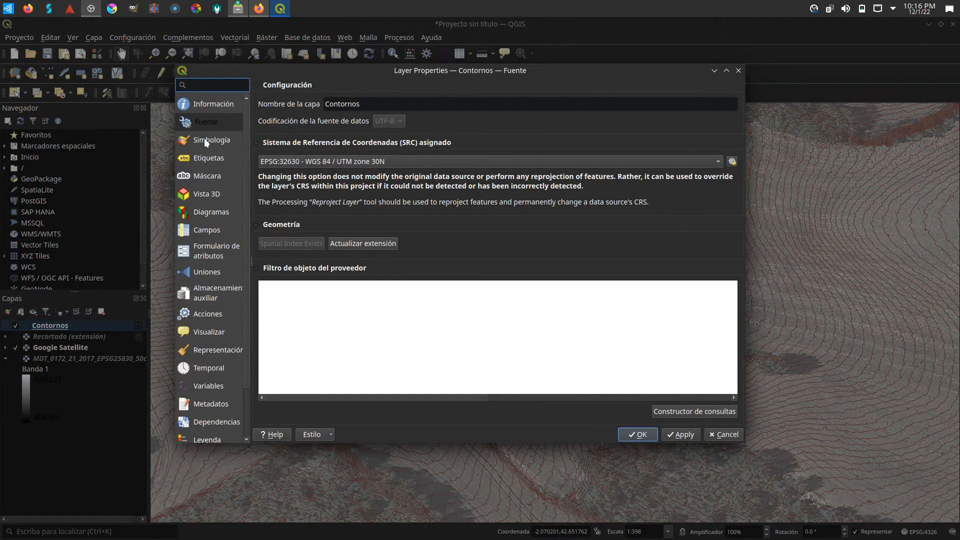
left_click(208, 141)
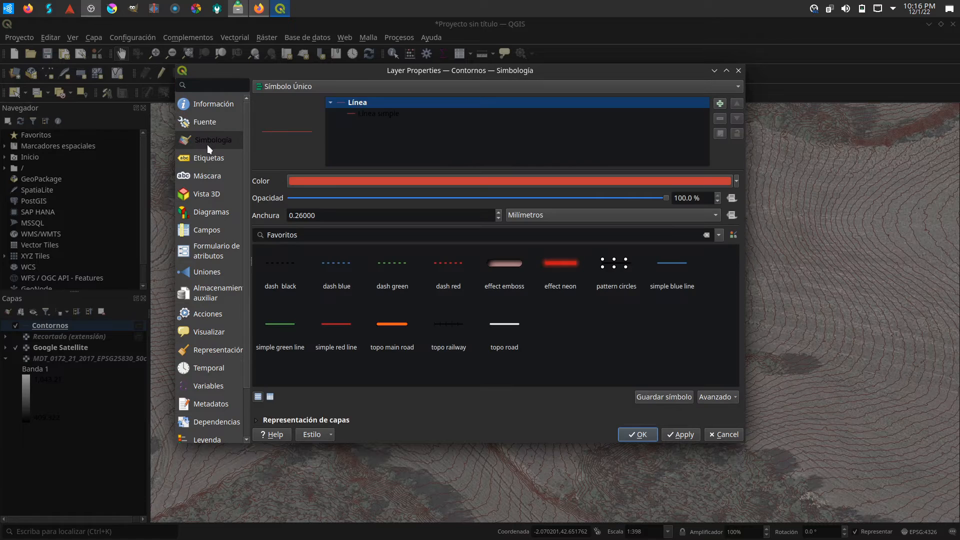
left_click(334, 181)
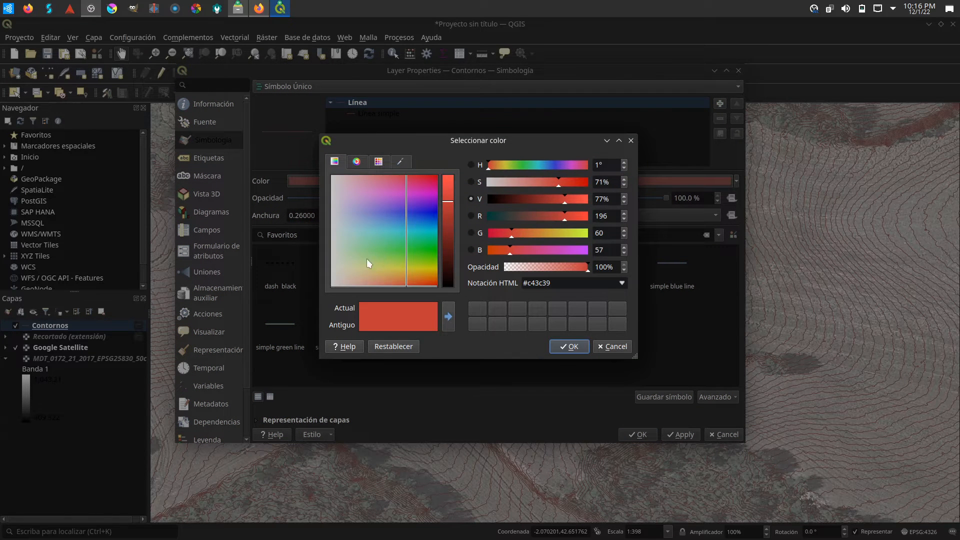
left_click_drag(367, 259, 327, 284)
left_click(567, 345)
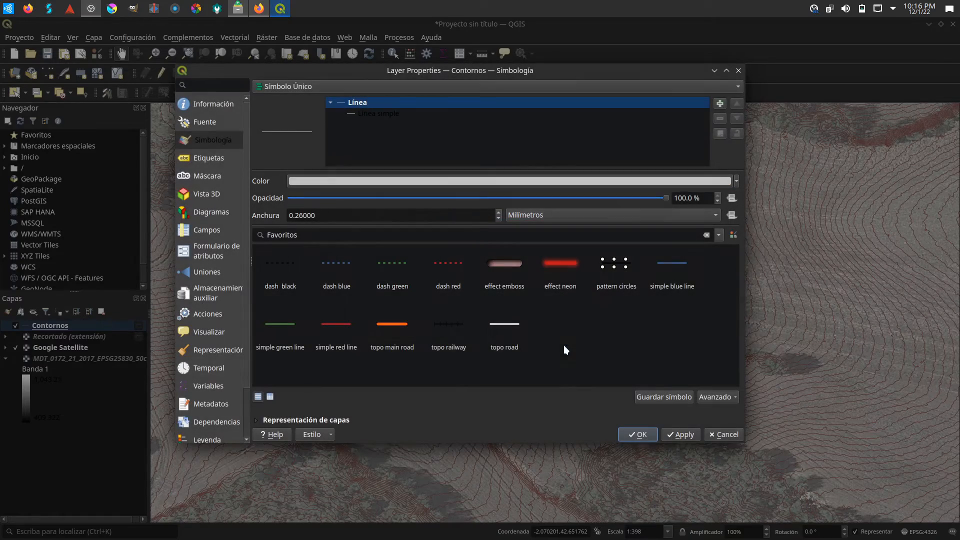
left_click(640, 435)
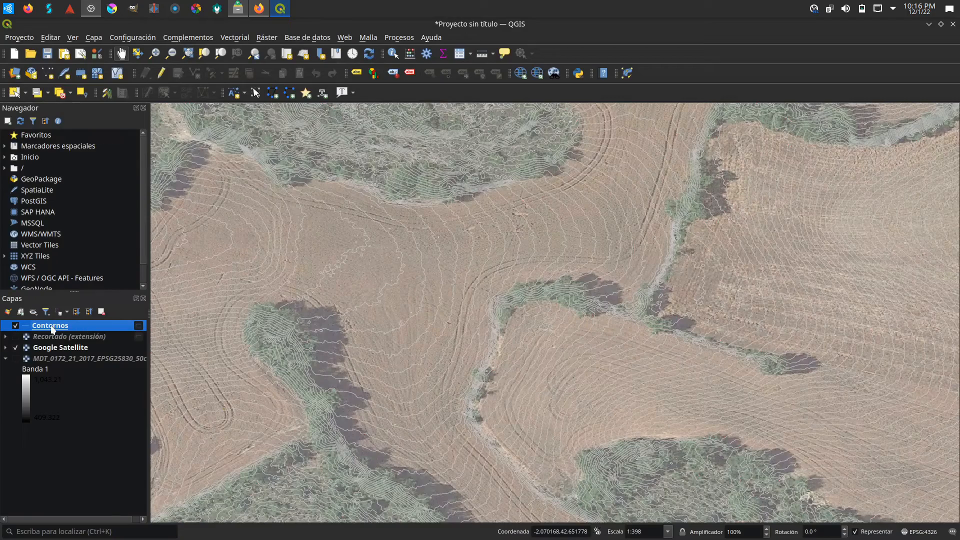
scroll(483, 386, "down", 2)
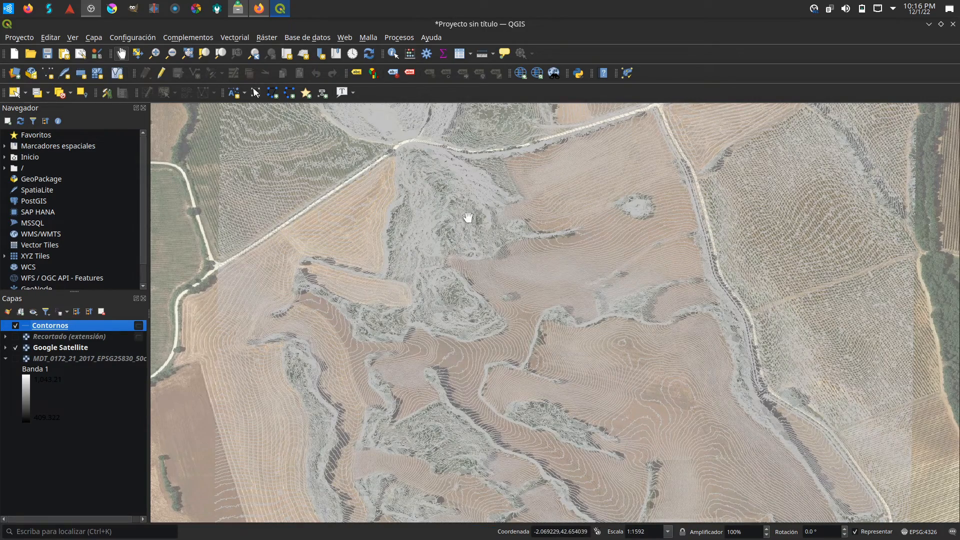
Step: Change the line colour of the Contornos layer's symbol to dark blue #0d0dc4
right_click(51, 328)
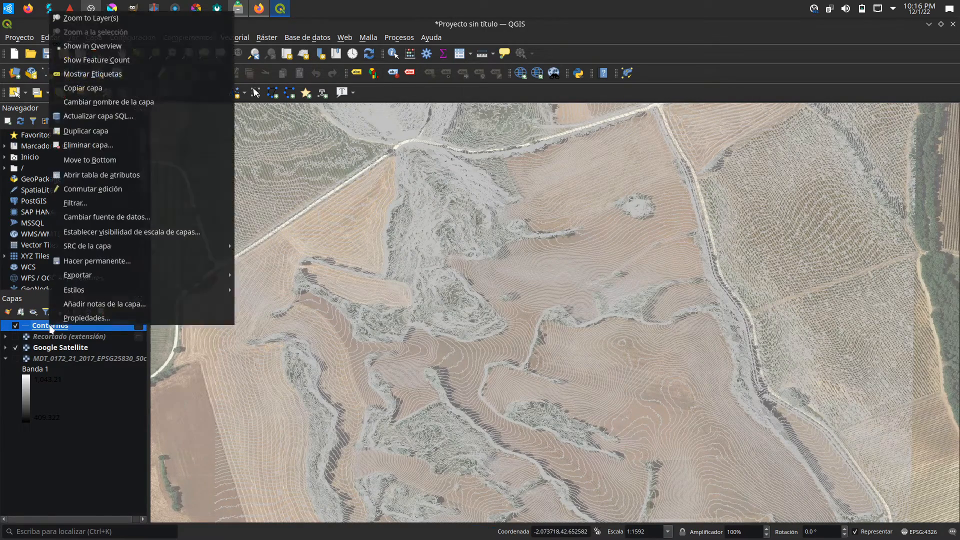
left_click(69, 317)
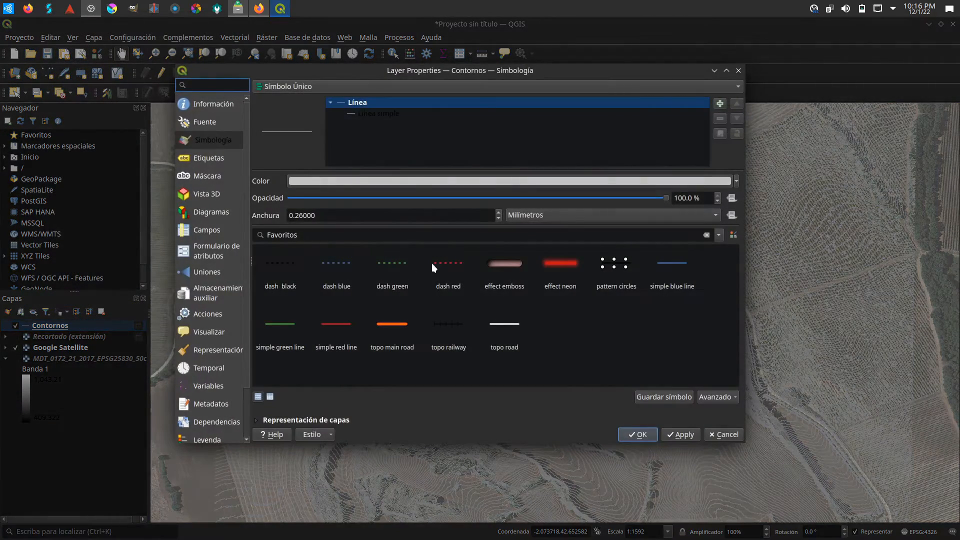
left_click(407, 181)
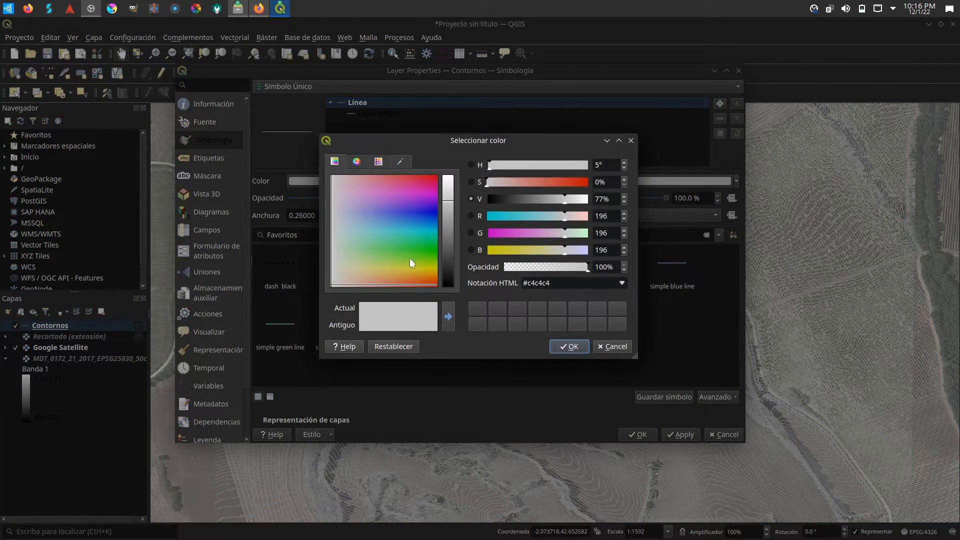
left_click_drag(410, 258, 432, 215)
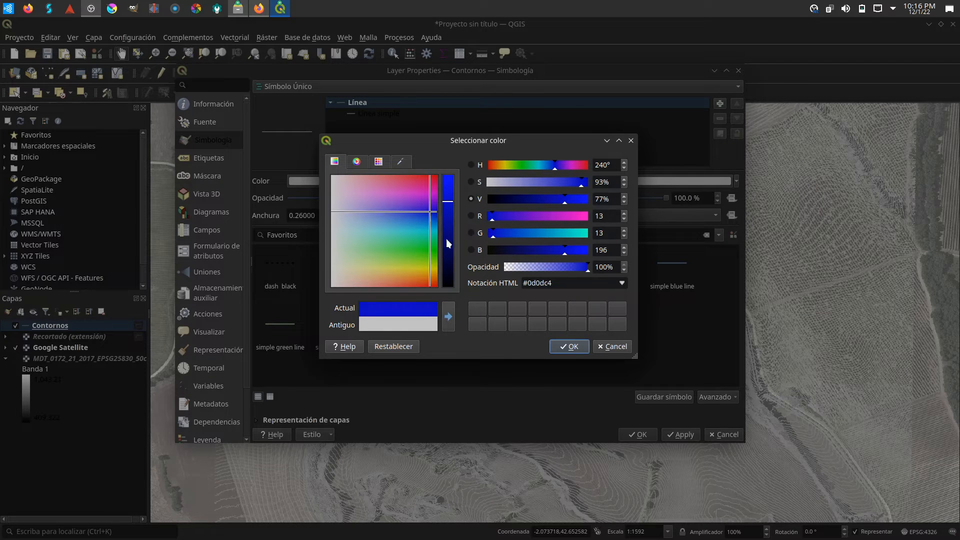
left_click(568, 347)
left_click(652, 438)
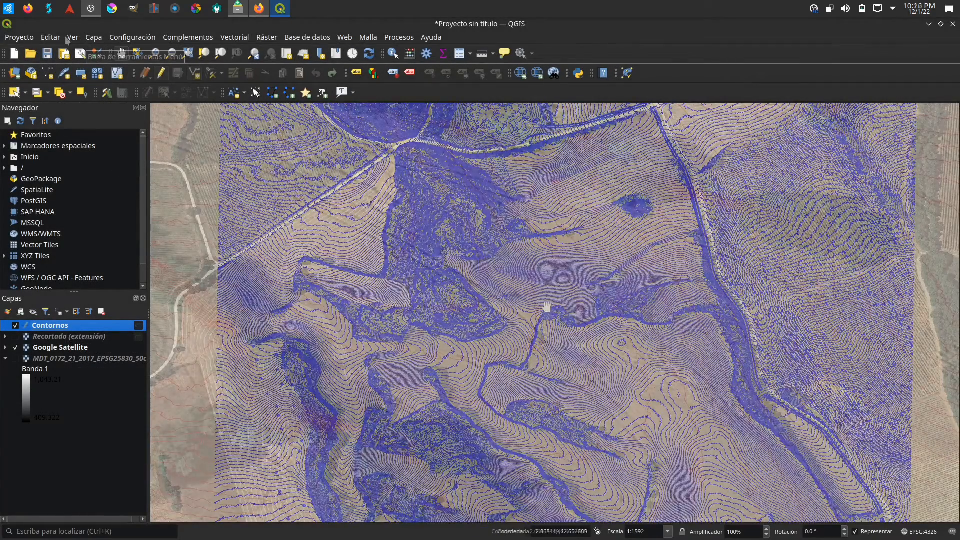
Step: Start a new shapefile layer with Cadena de líneas geometry and the EPSG:32630 - WGS 84 / UTM zone 30N reference system
scroll(547, 306, "up", 3)
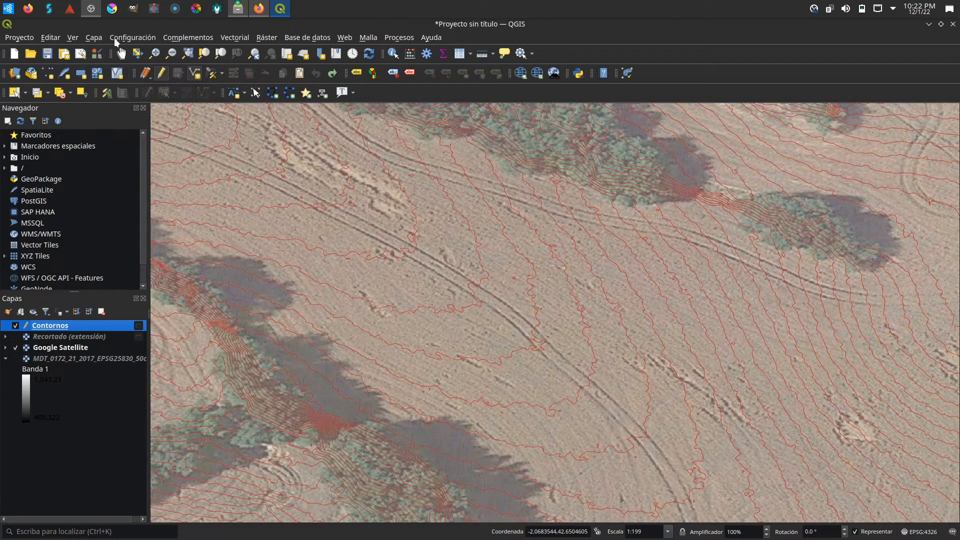
left_click(99, 39)
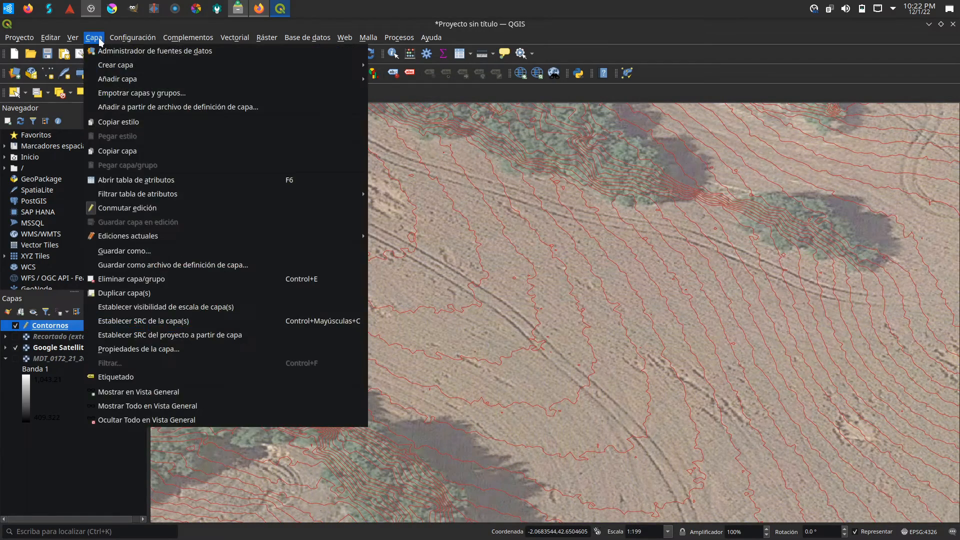
mouse_move(122, 67)
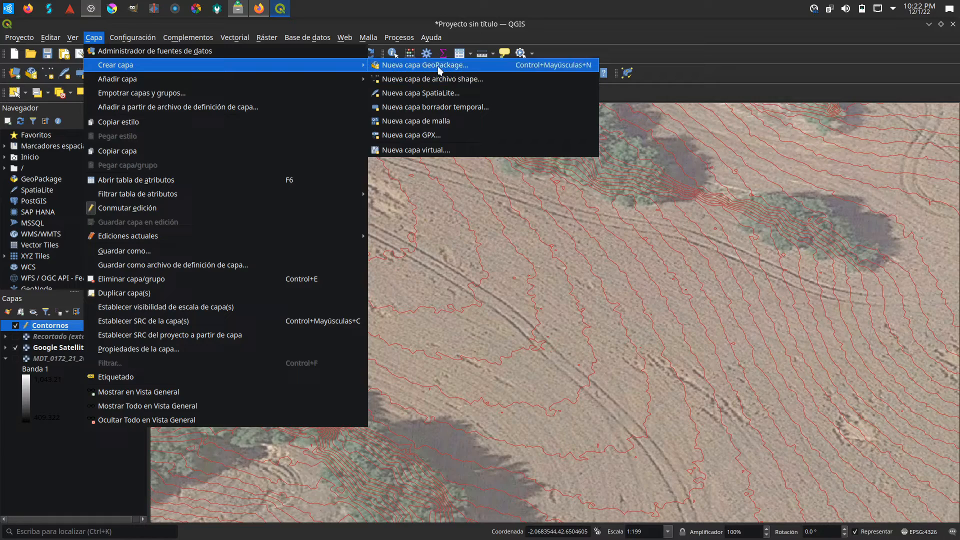
left_click(439, 81)
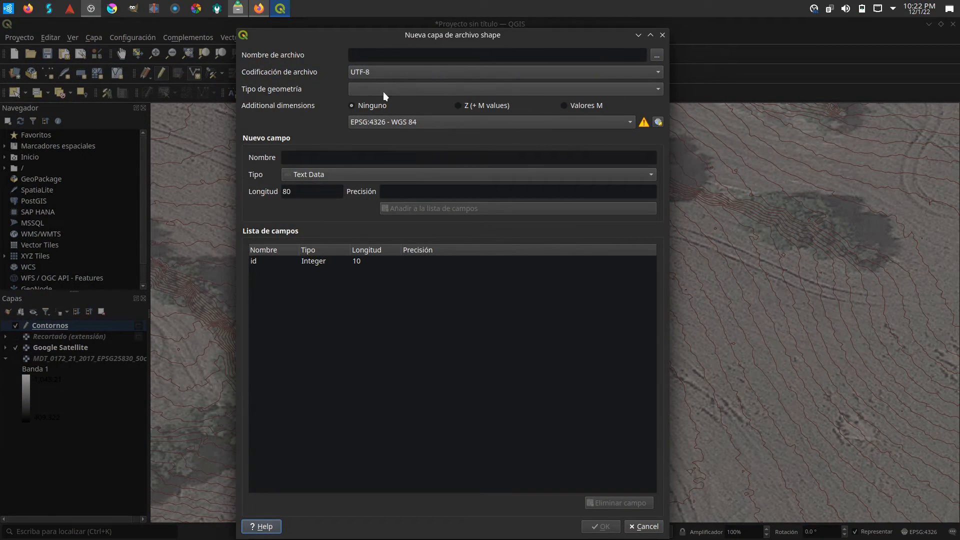
left_click(385, 92)
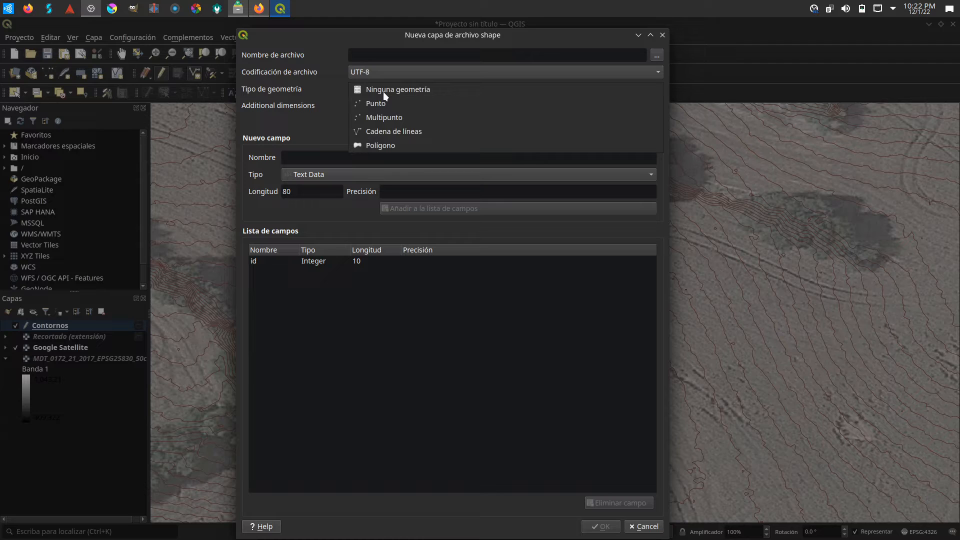
left_click(385, 131)
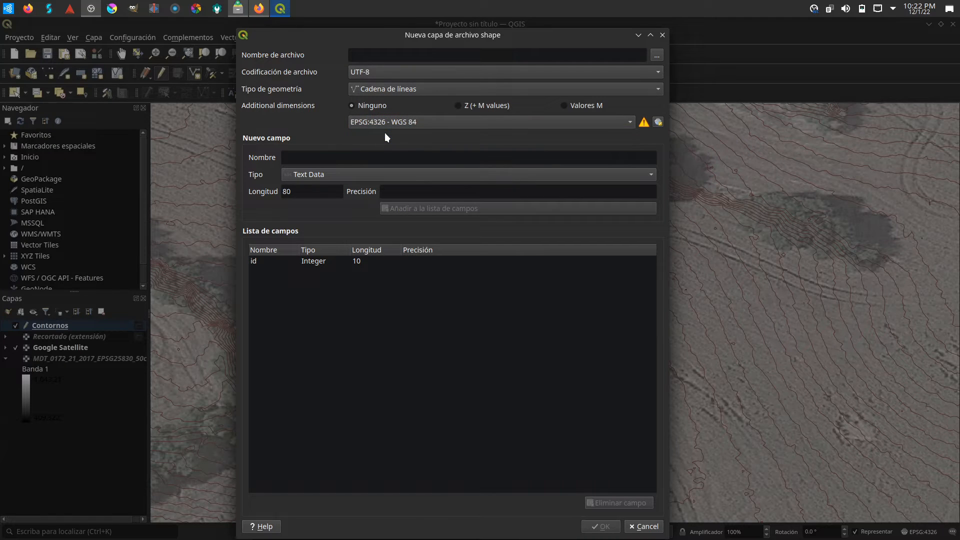
left_click(403, 124)
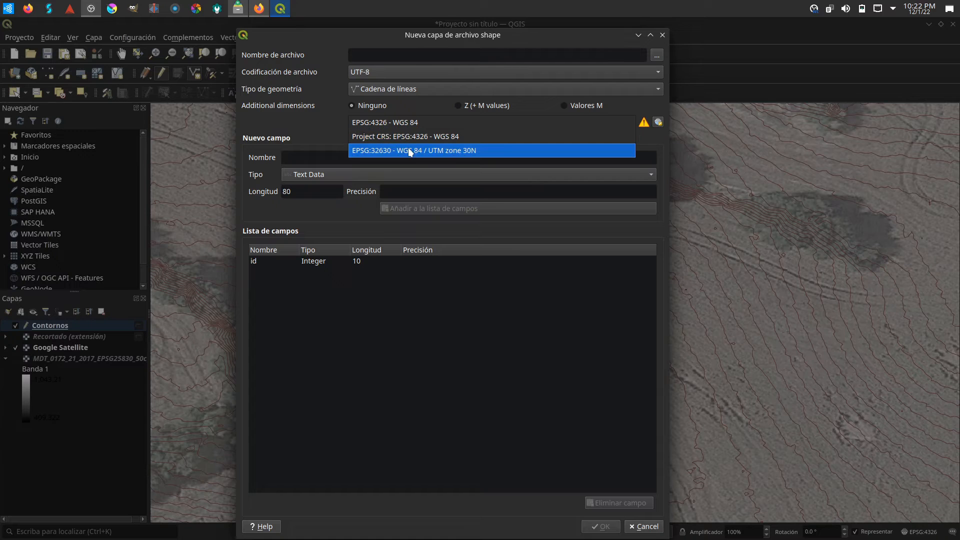
left_click(455, 152)
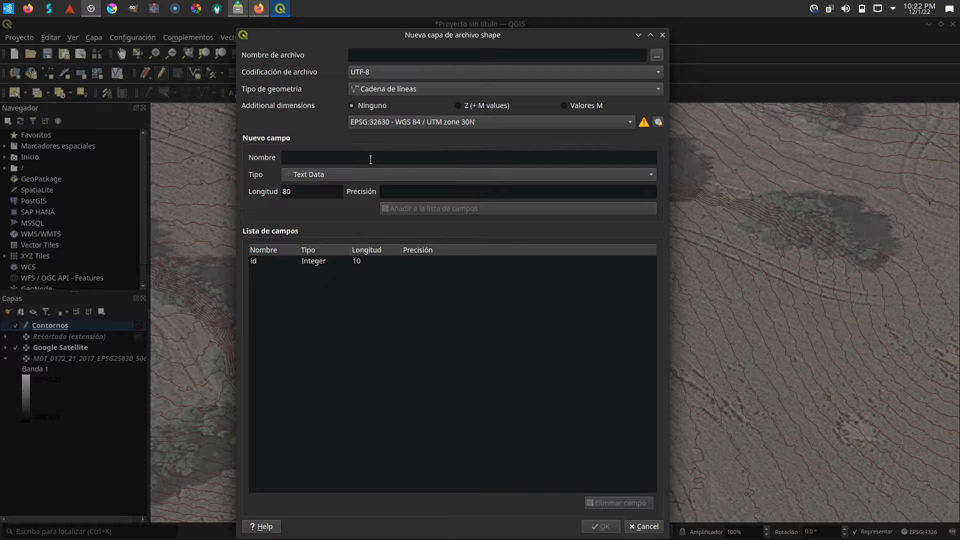
left_click(326, 158)
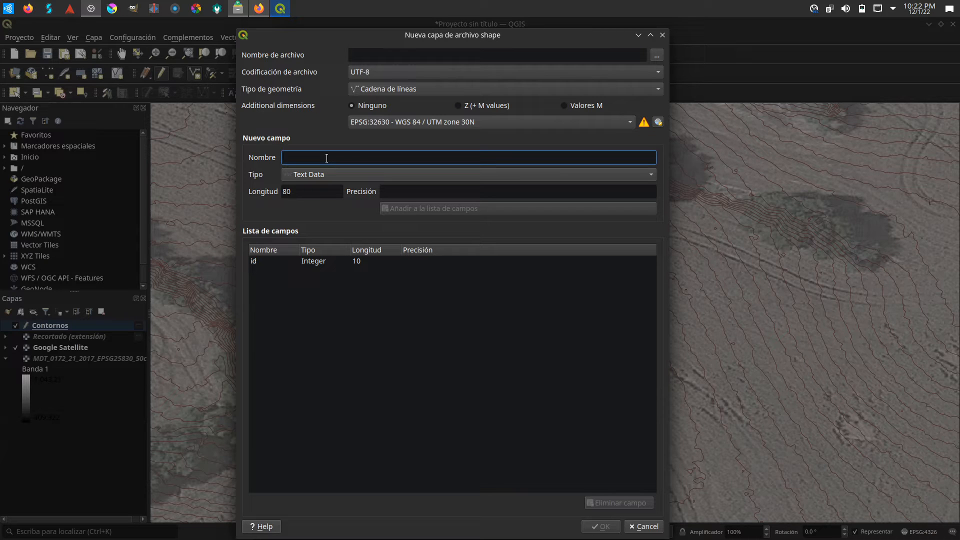
type("a")
key("BackSpace")
Step: Set the new shapefile to save on the Desktop as Linea_clave and create the layer
left_click(396, 53)
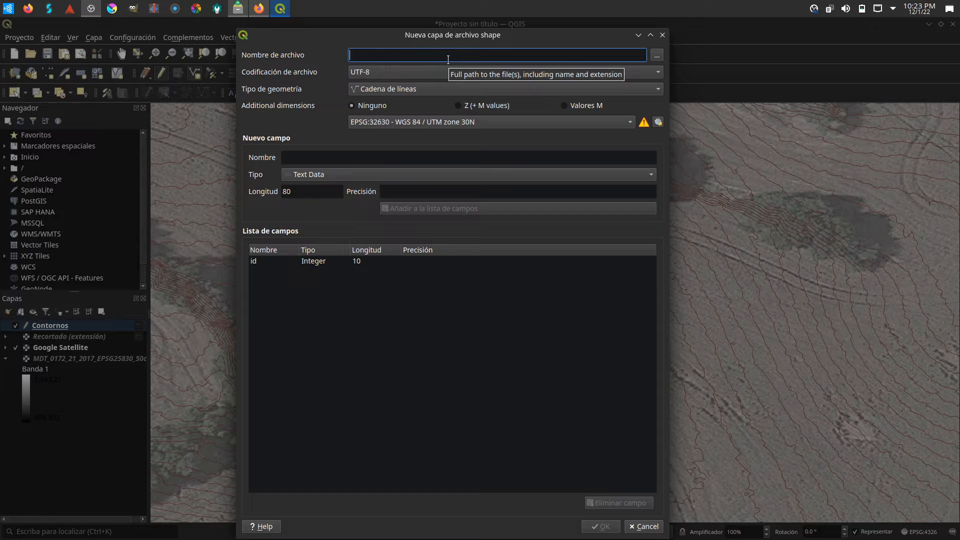
left_click(657, 56)
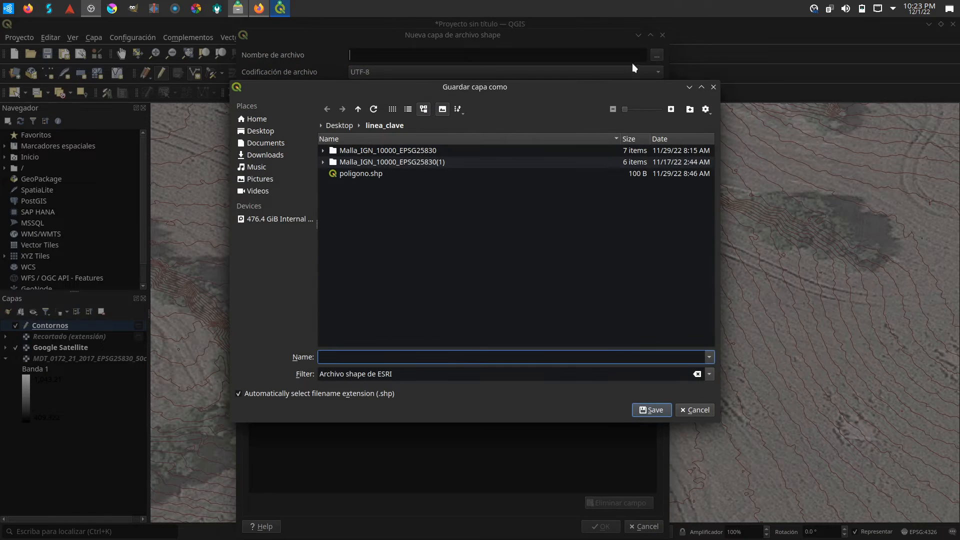
left_click(261, 130)
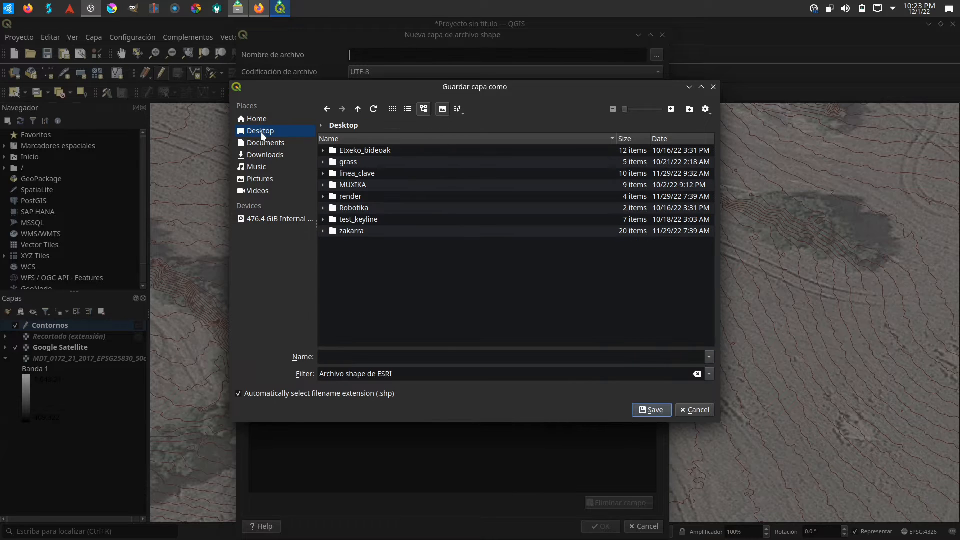
left_click(338, 361)
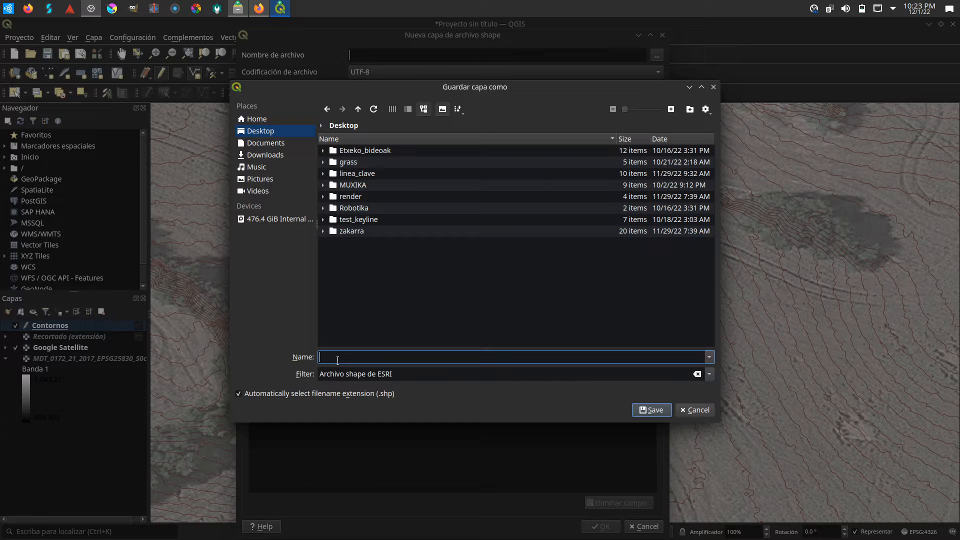
type("lave")
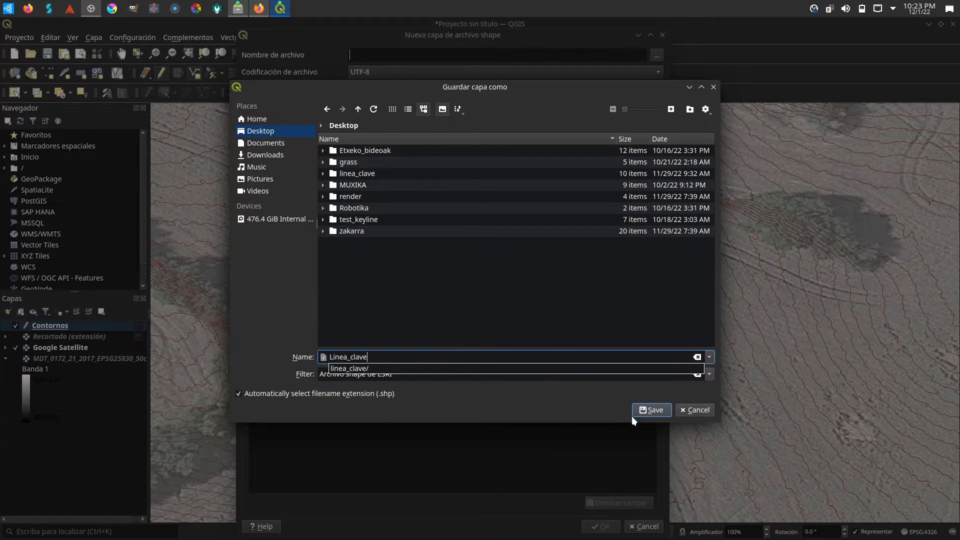
left_click(652, 409)
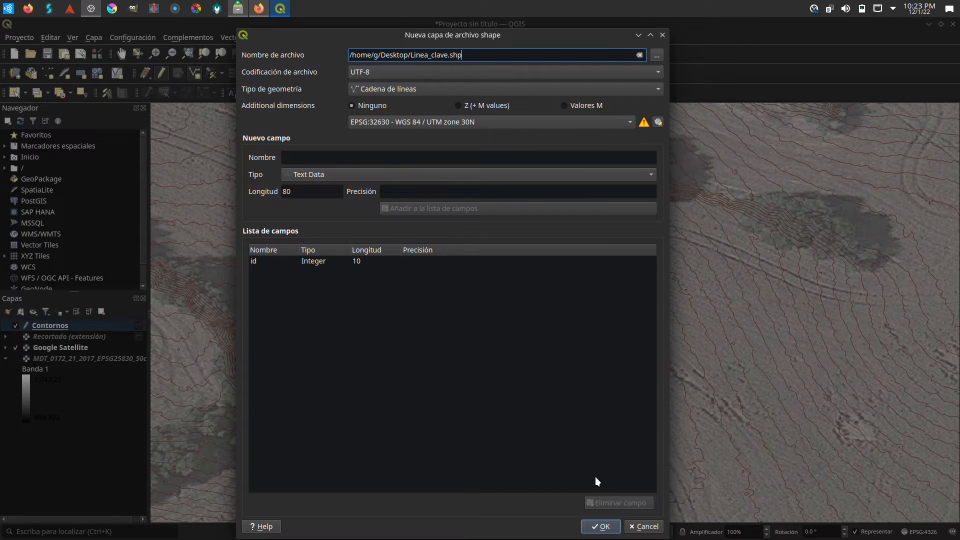
left_click(600, 527)
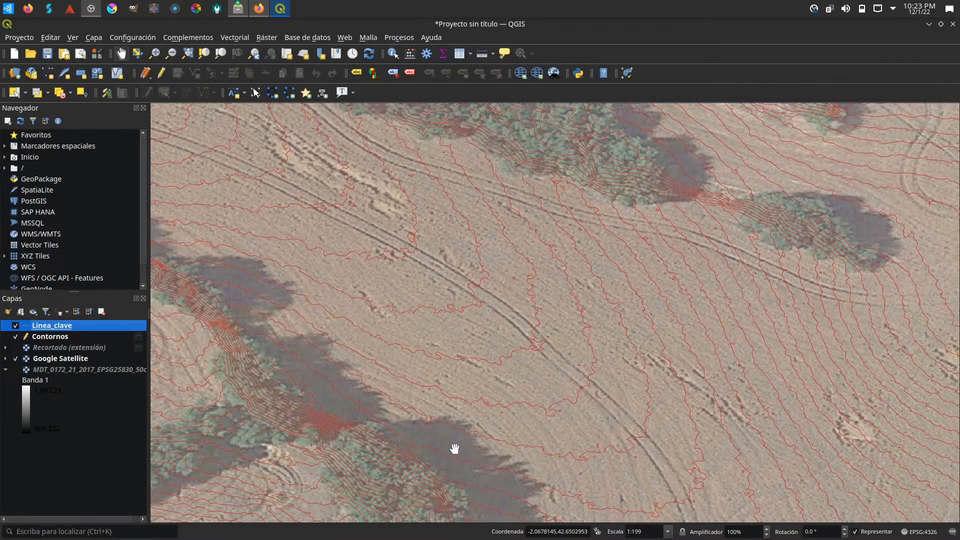
Step: Recolour the Contornos layer's contour lines dark blue, #020fc4
left_click(44, 338)
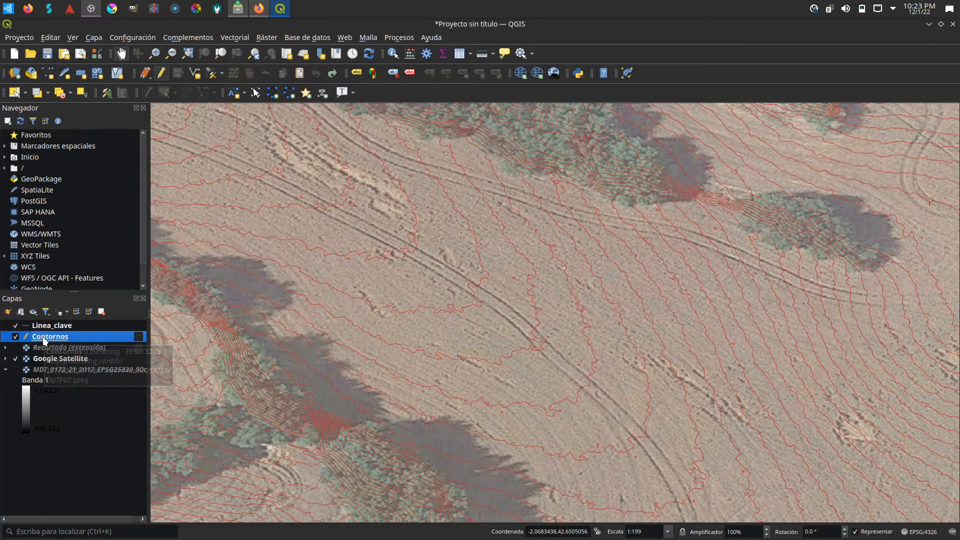
right_click(44, 338)
left_click(80, 335)
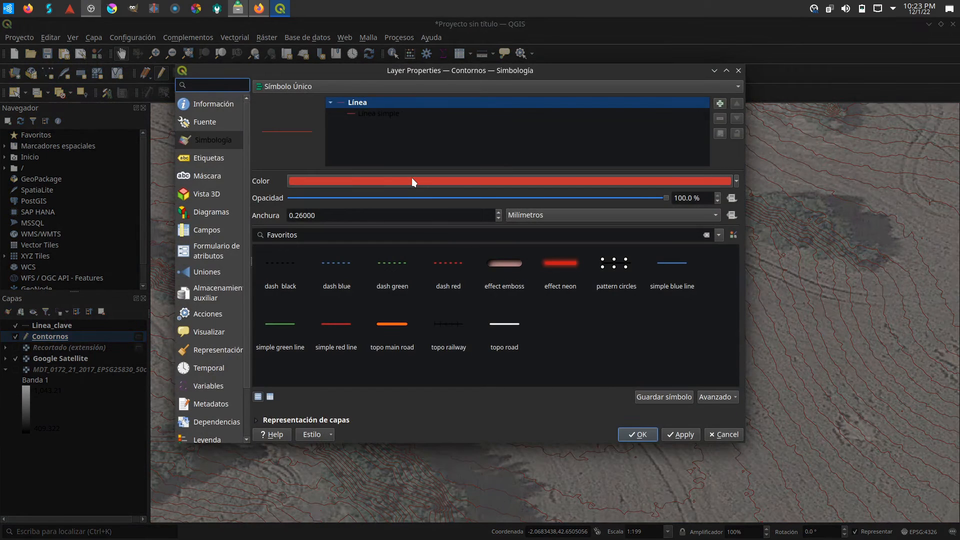
left_click(411, 182)
left_click(421, 214)
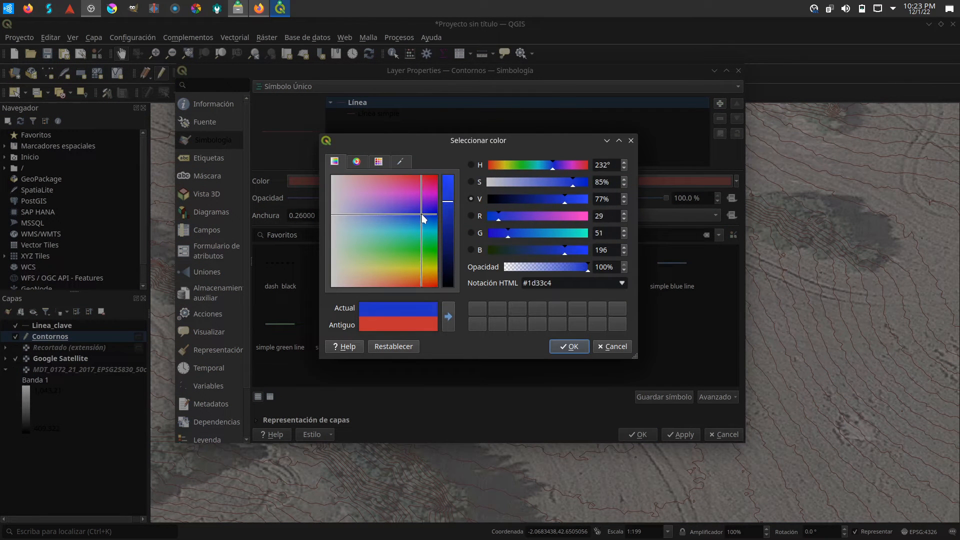
left_click_drag(421, 215, 437, 213)
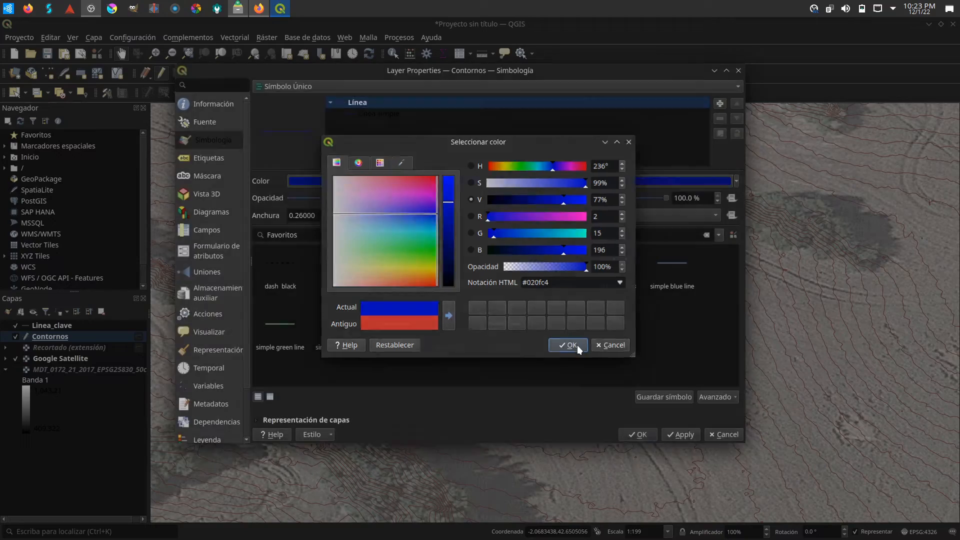
left_click(572, 346)
left_click(638, 435)
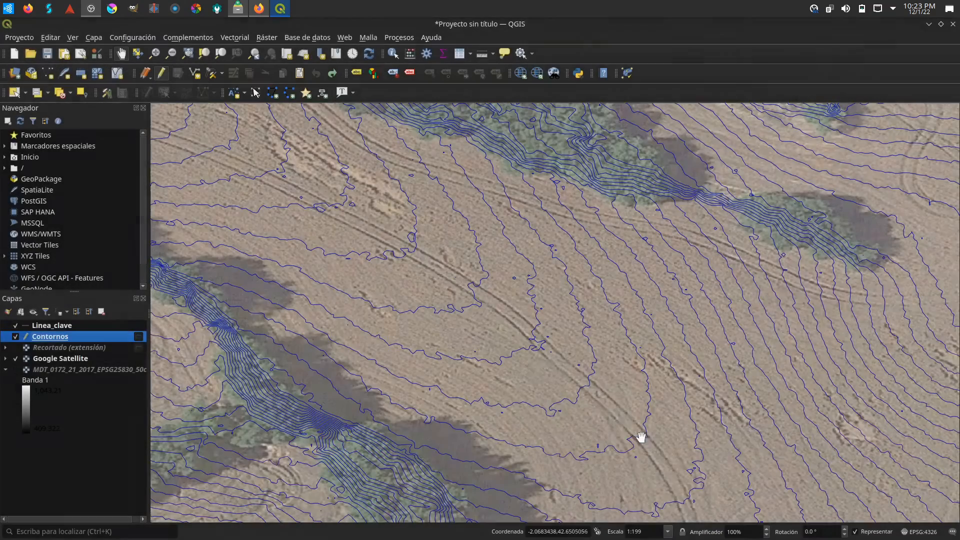
Step: Enable editing on the Linea_clave layer and draw a line roughly following the curved contour across the field, with id 1
left_click(47, 328)
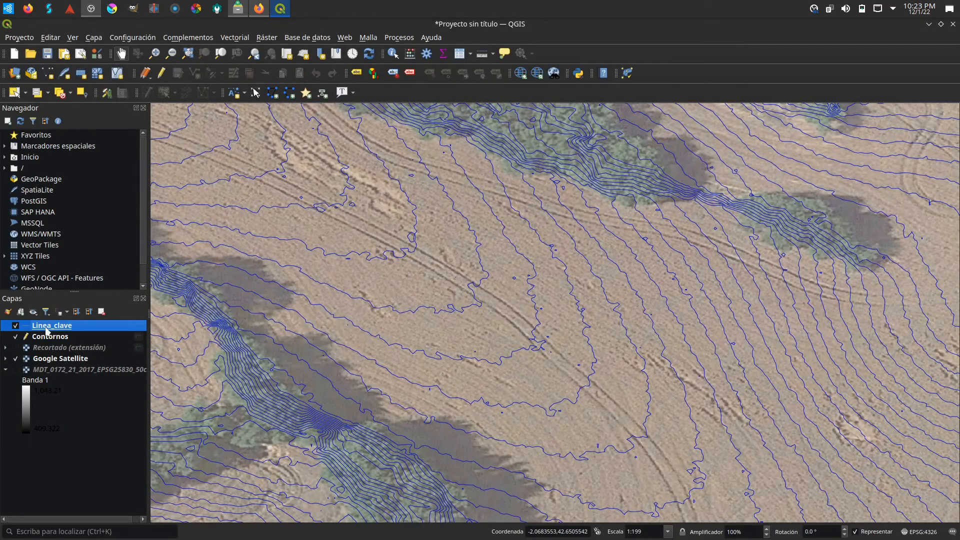
right_click(46, 331)
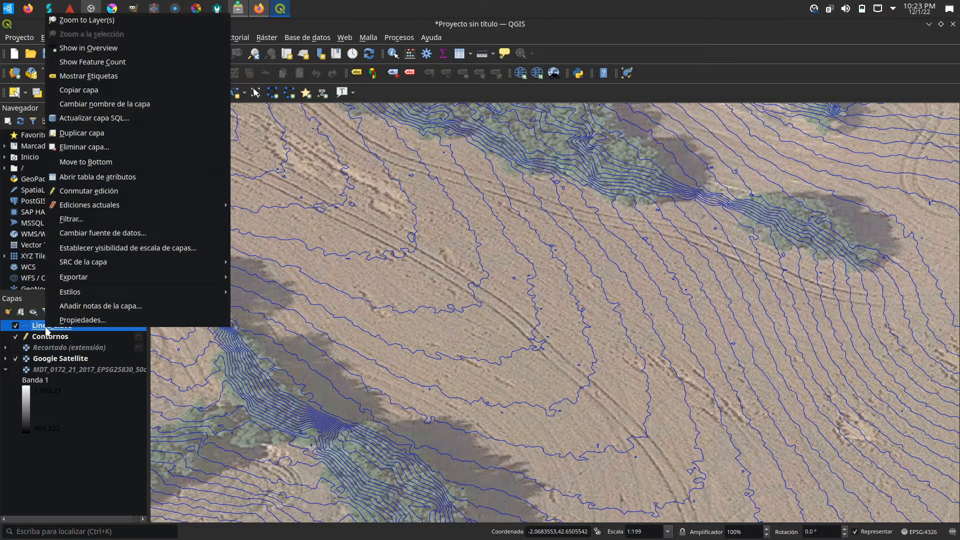
left_click(46, 331)
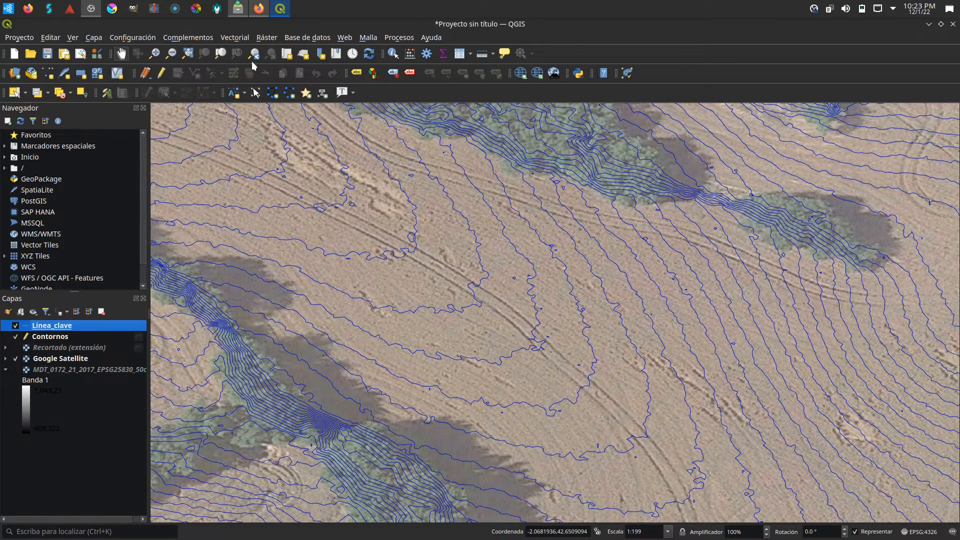
left_click(161, 72)
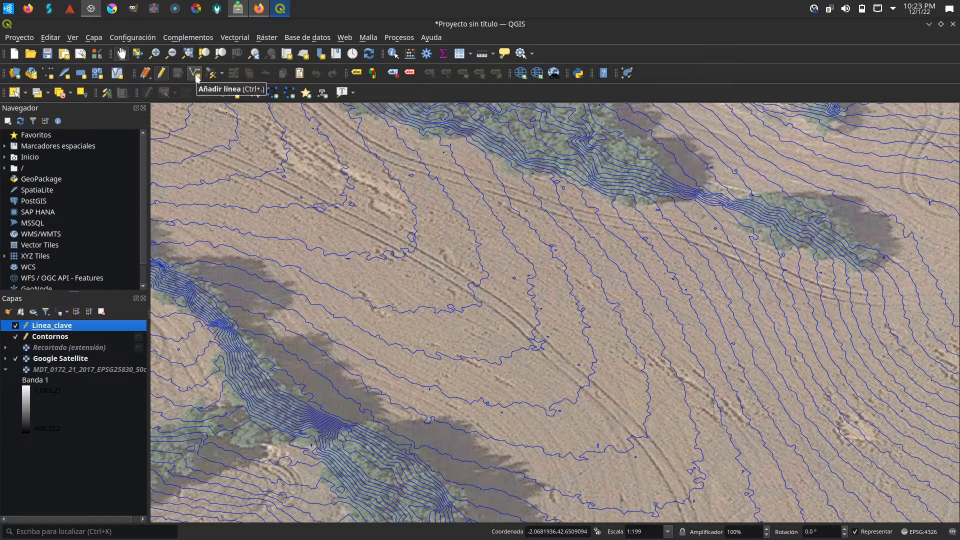
left_click(195, 74)
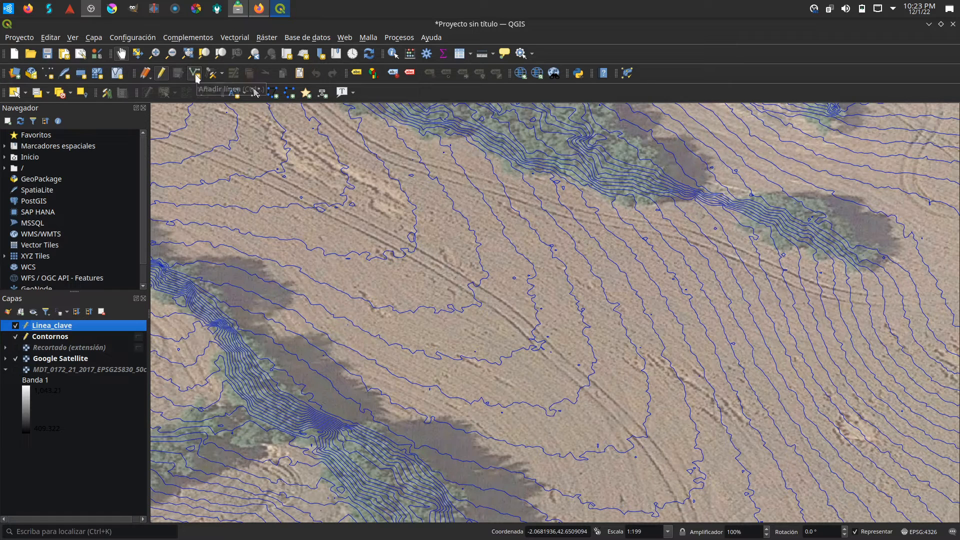
left_click(154, 249)
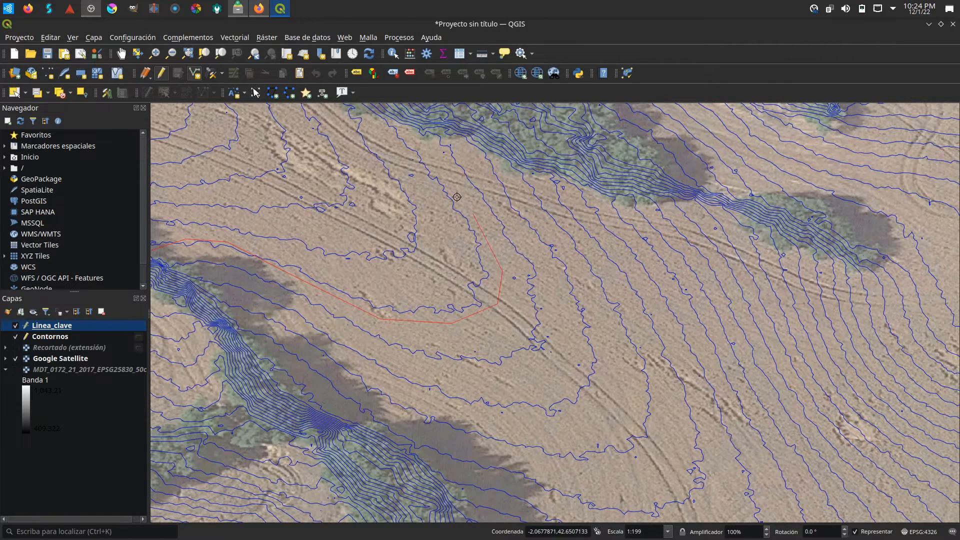
right_click(377, 111)
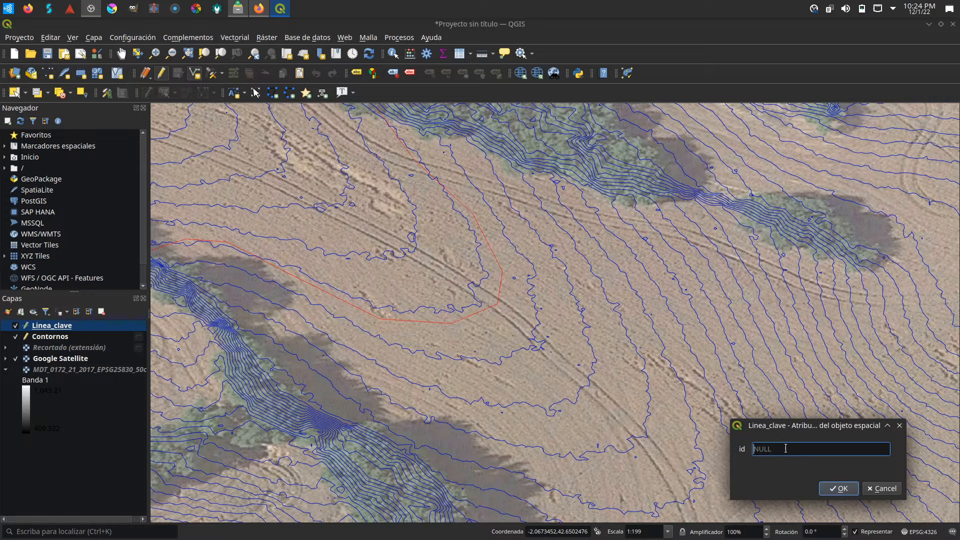
type("1")
key("Return")
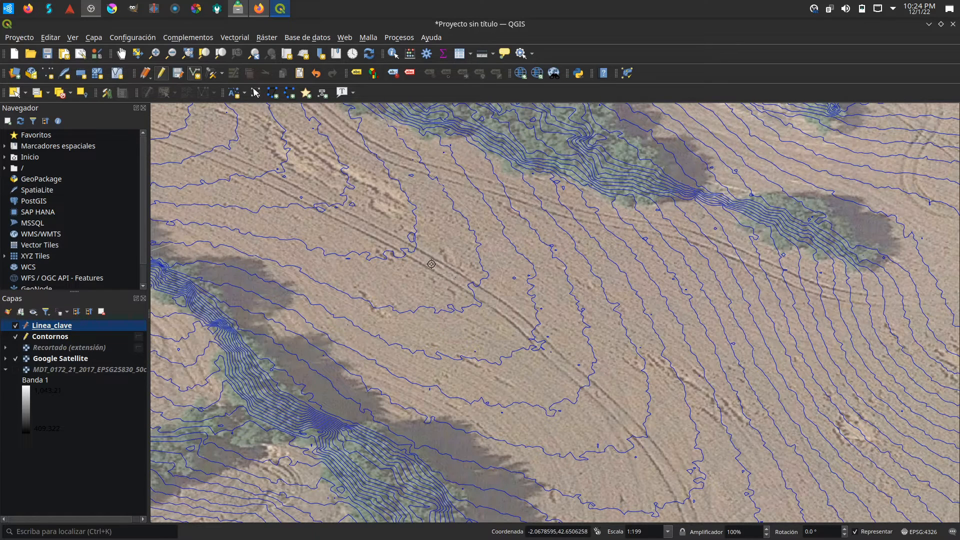
Step: Recolour the Linea_clave layer's line symbol red in its symbology properties
right_click(62, 331)
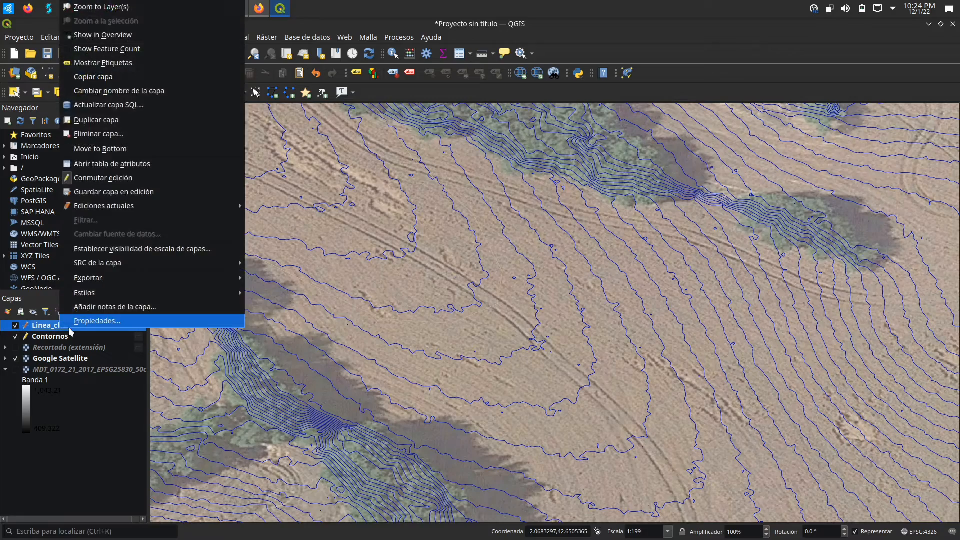
left_click(85, 497)
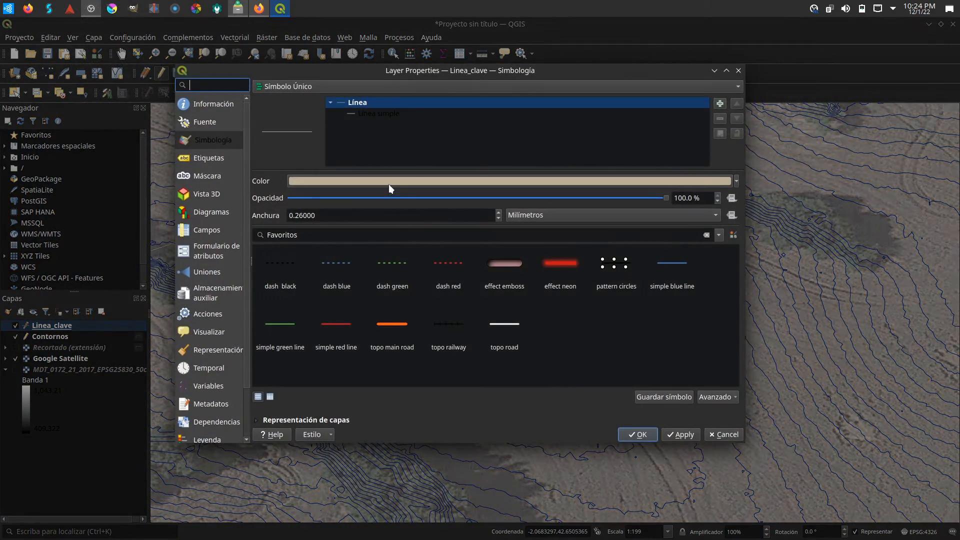
left_click(391, 188)
left_click_drag(404, 180, 436, 175)
left_click(565, 345)
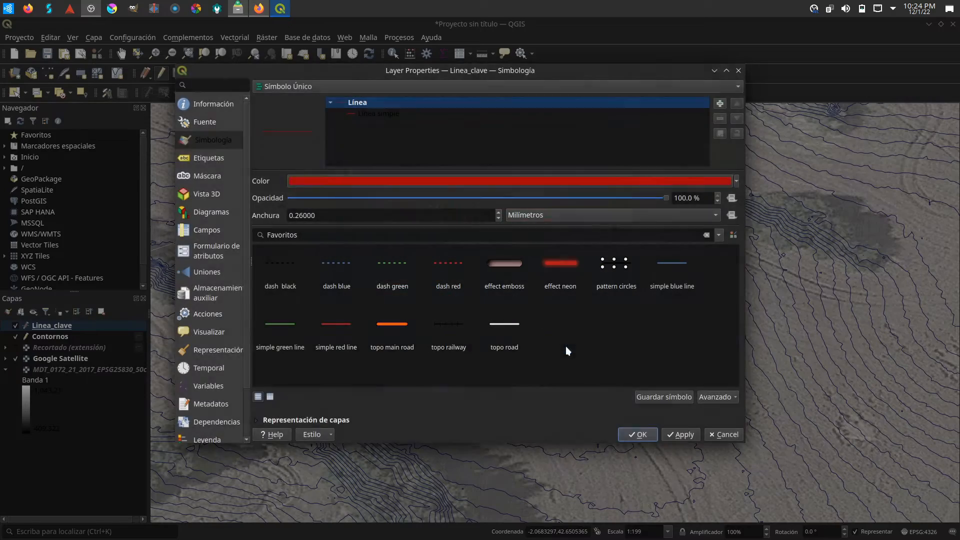
left_click(636, 434)
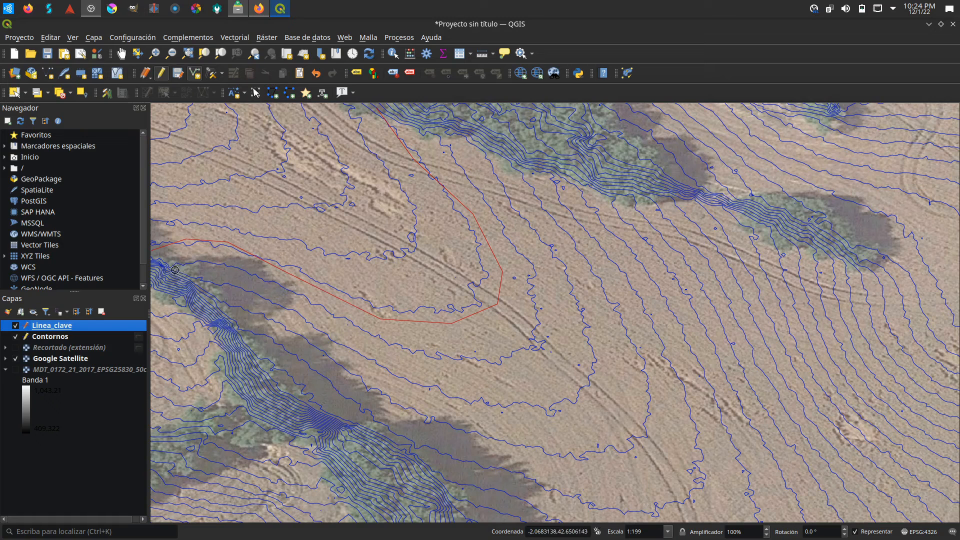
Step: Draw a second Linea_clave line roughly following the next contour outside the first line, with id 2
left_click(205, 255)
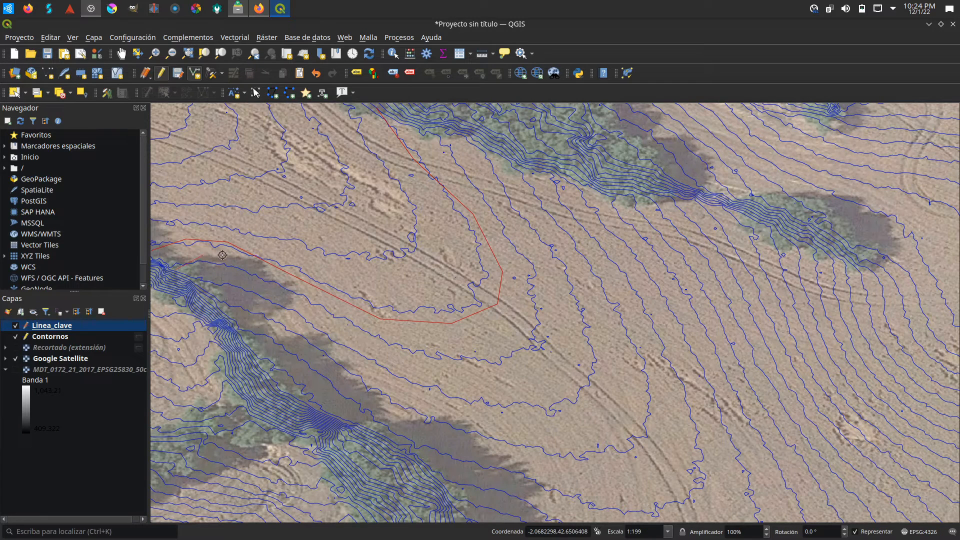
left_click(227, 259)
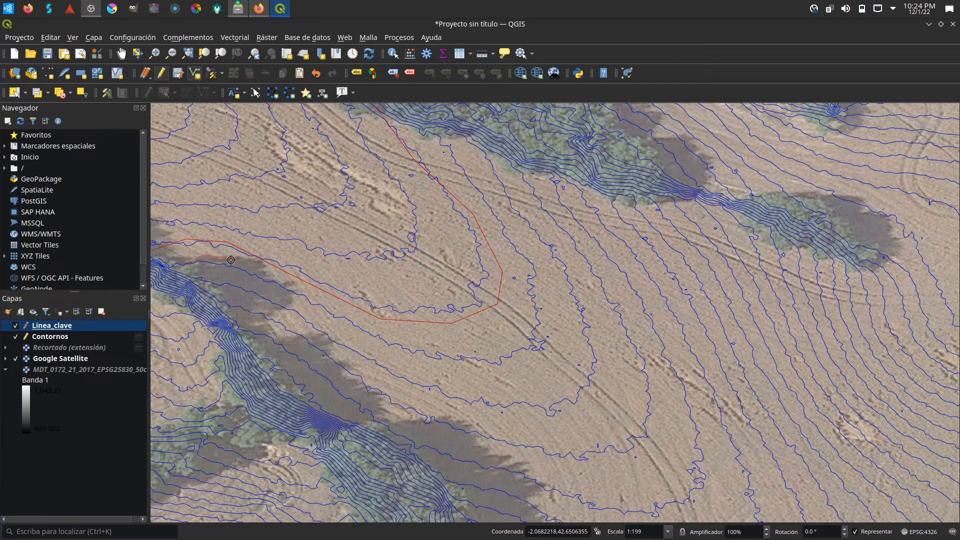
left_click(419, 362)
left_click(501, 378)
left_click(549, 355)
left_click(559, 318)
left_click(540, 268)
left_click(495, 201)
left_click(449, 147)
right_click(432, 120)
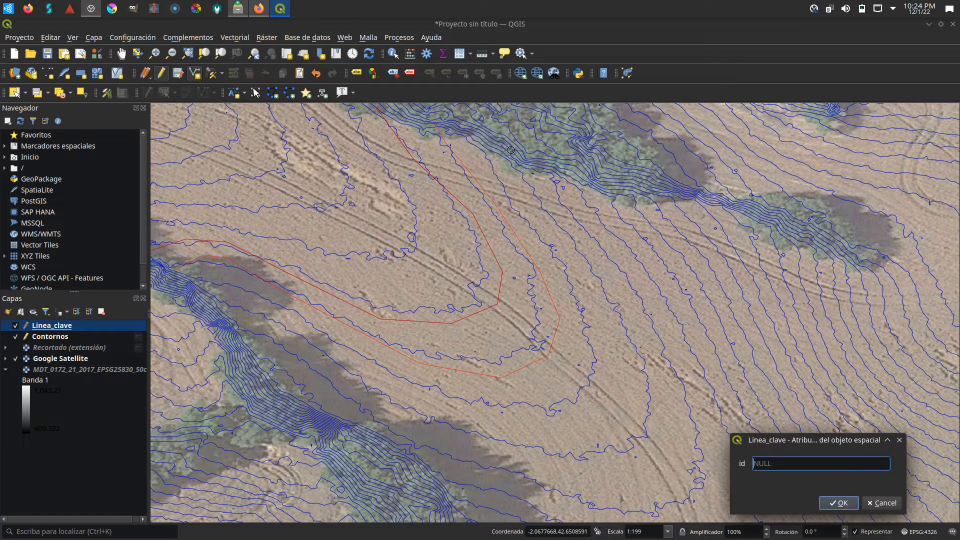
type("1")
key("Return")
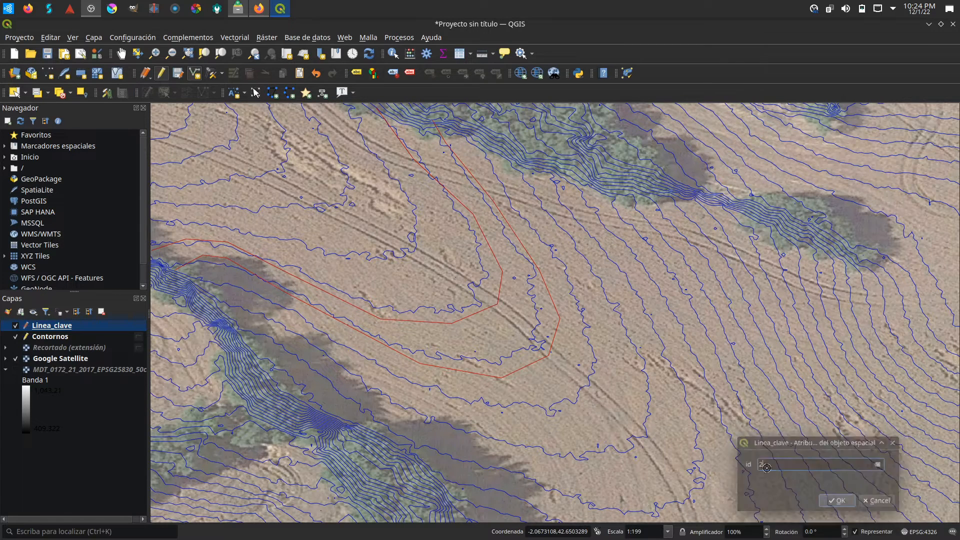
Step: Draw a third Linea_clave line along the next contour outward, curving around the two existing lines
left_click(198, 278)
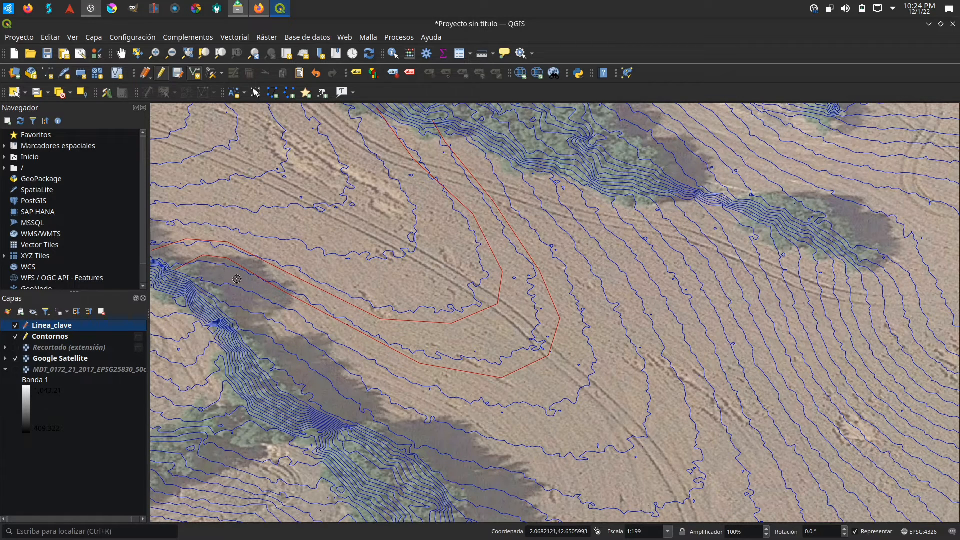
left_click(277, 300)
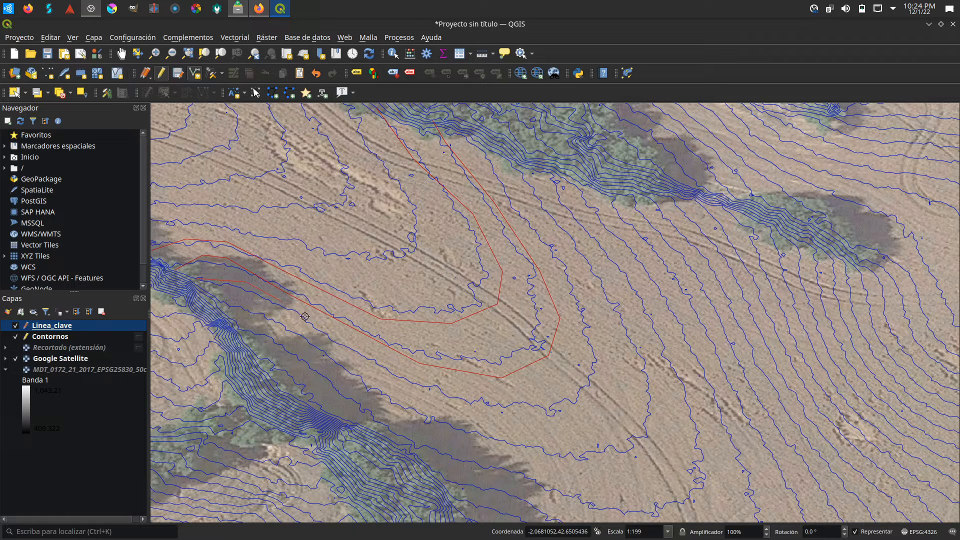
left_click(339, 349)
left_click(422, 393)
left_click(494, 413)
left_click(574, 419)
left_click(602, 404)
left_click(613, 368)
left_click(607, 320)
left_click(530, 209)
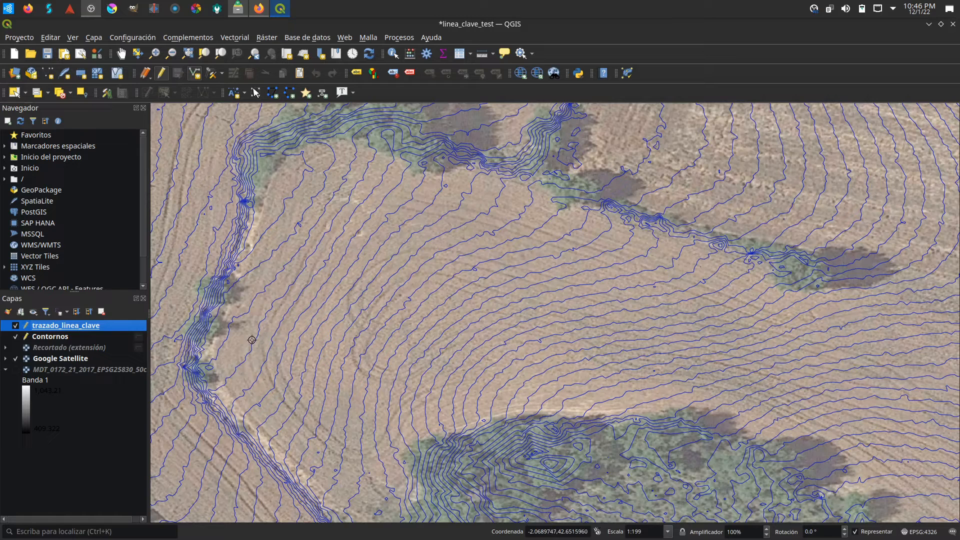
Step: Trace a line on the trazado_linea_clave layer along the westernmost contour crossing the enclosed field, from the northern hedge to the western hedge
left_click(353, 140)
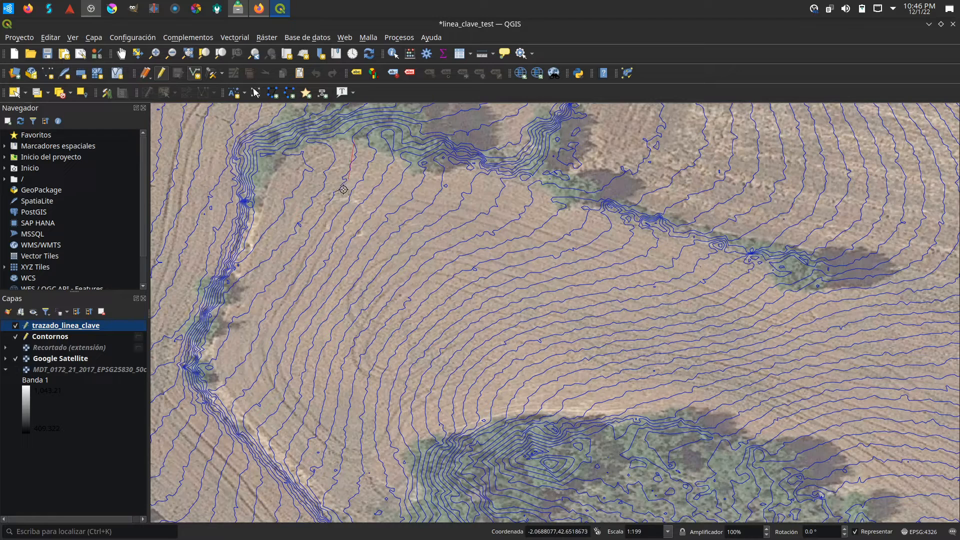
mouse_move(343, 189)
left_mouse_down()
mouse_move(318, 233)
mouse_move(216, 333)
mouse_move(212, 352)
left_mouse_up()
right_click(207, 363)
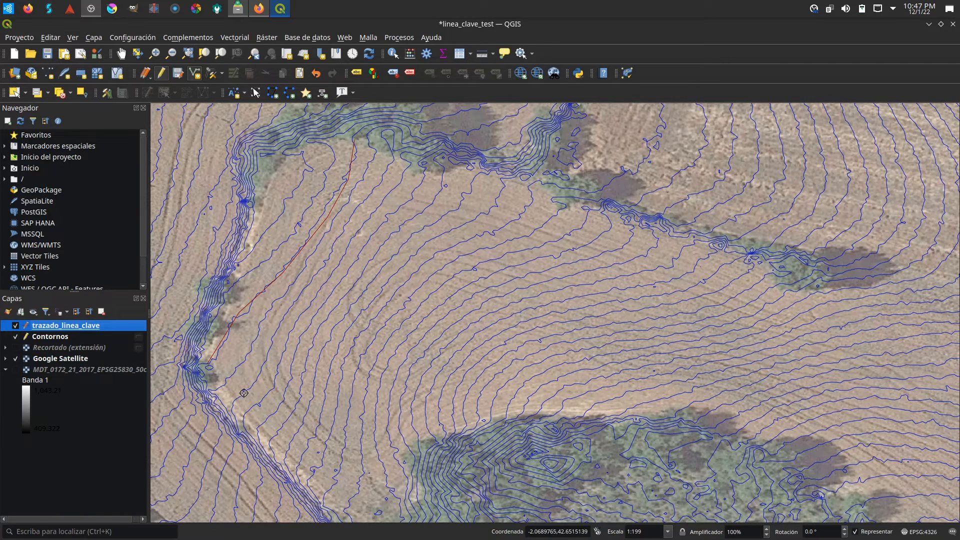
Step: Trace a second keyline just east of the first, from the southwestern field edge to the northern hedge, leaving its id empty
left_click(229, 409)
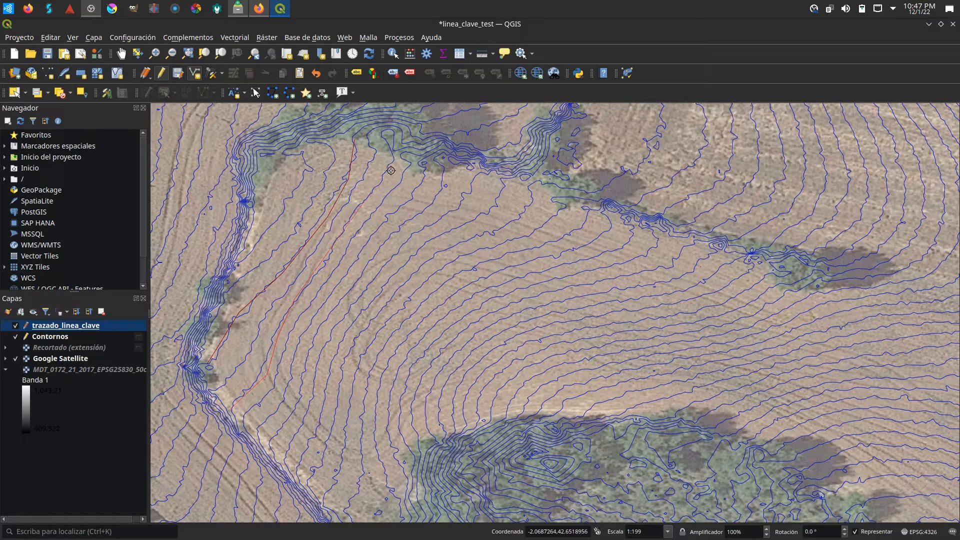
right_click(393, 153)
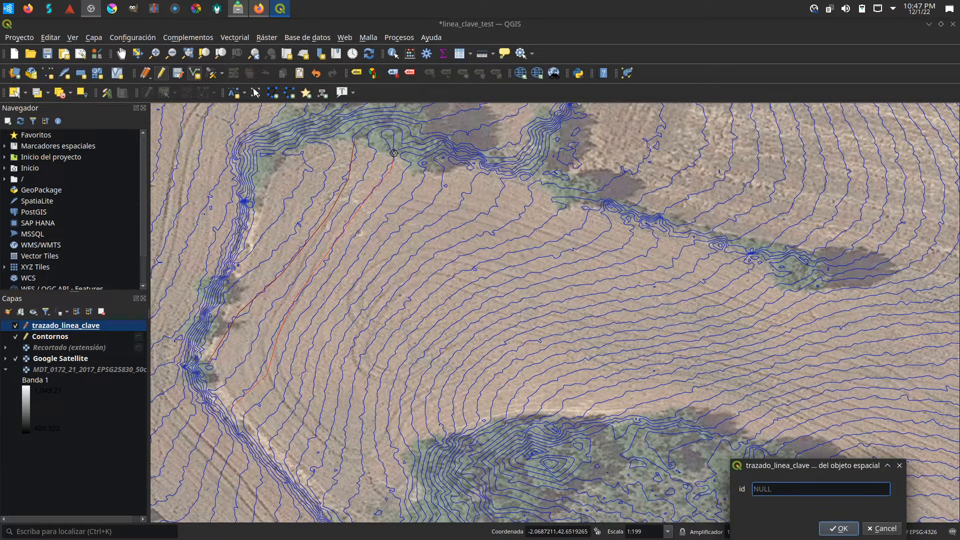
key("Return")
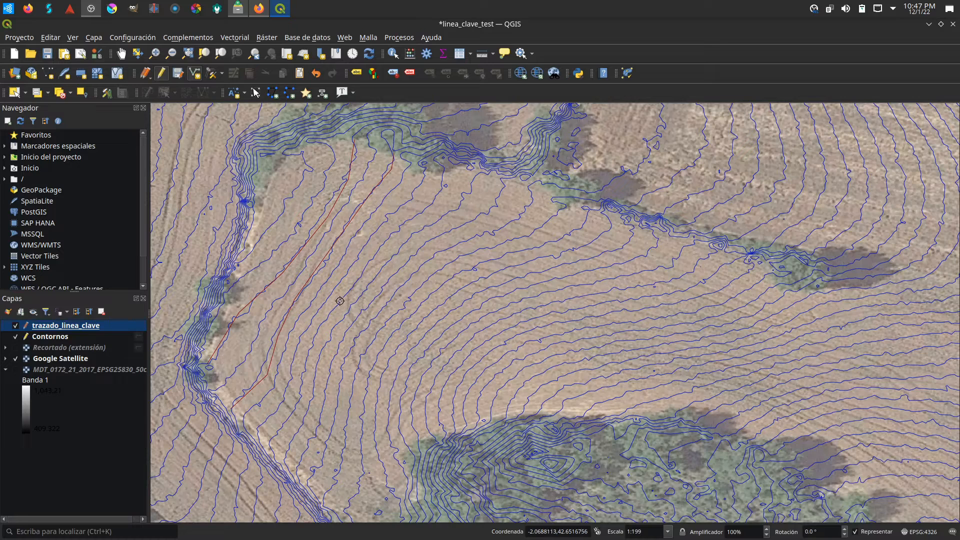
Step: Trace a third keyline across the field along the contours east of the second line, leaving its id empty
left_click(257, 442)
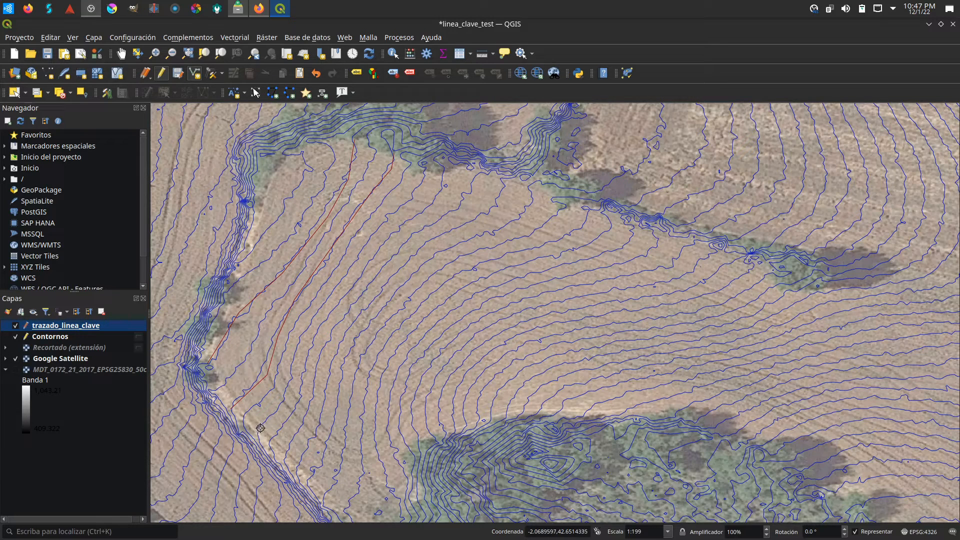
left_click(289, 394)
left_click(301, 328)
left_click(389, 218)
left_click(427, 188)
left_click(431, 169)
right_click(431, 169)
key("Return")
Step: Trace a fourth keyline east of the third, from the field's southwestern edge to the northern hedge, leaving its id empty
left_click(298, 487)
left_click(286, 456)
left_click(293, 431)
left_click(316, 386)
left_click(323, 347)
left_click(329, 333)
left_click(390, 258)
left_click(428, 226)
left_click(460, 214)
left_click(475, 189)
right_click(485, 171)
key("Return")
Step: Trace a keyline around the innermost curved contour of the northwestern field, from the tree clump to the northern tree line, leaving its id empty
scroll(347, 378, "up", 1)
scroll(348, 377, "up", 1)
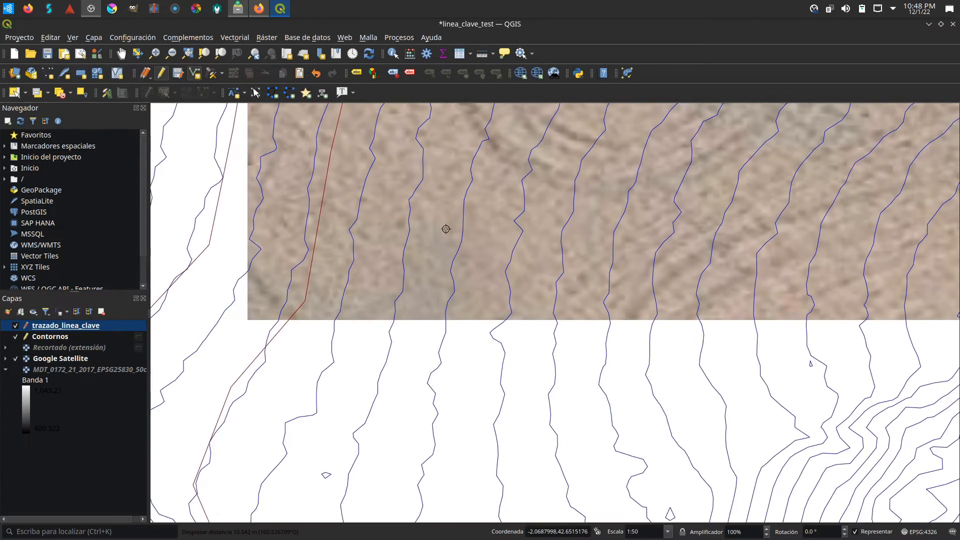
left_click_drag(446, 229, 473, 206)
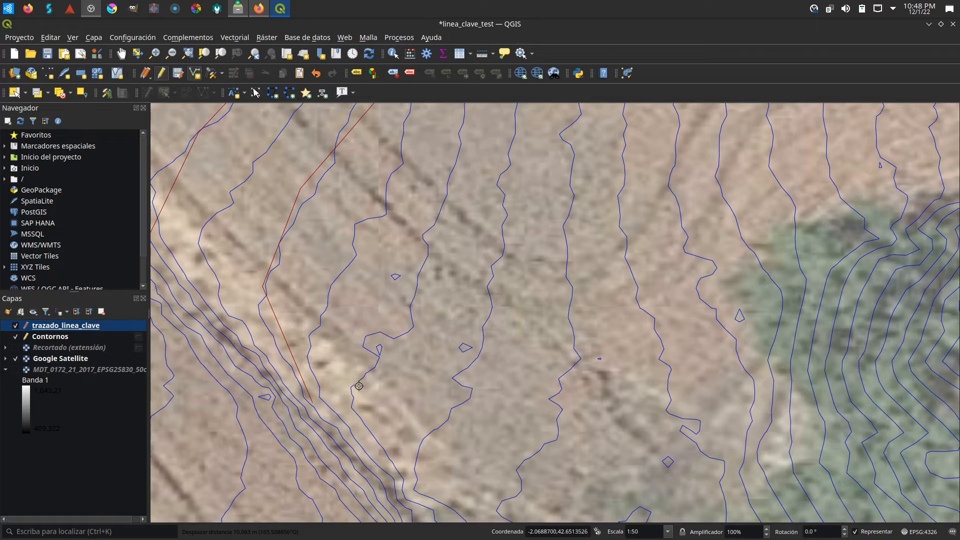
scroll(488, 362, "down", 3)
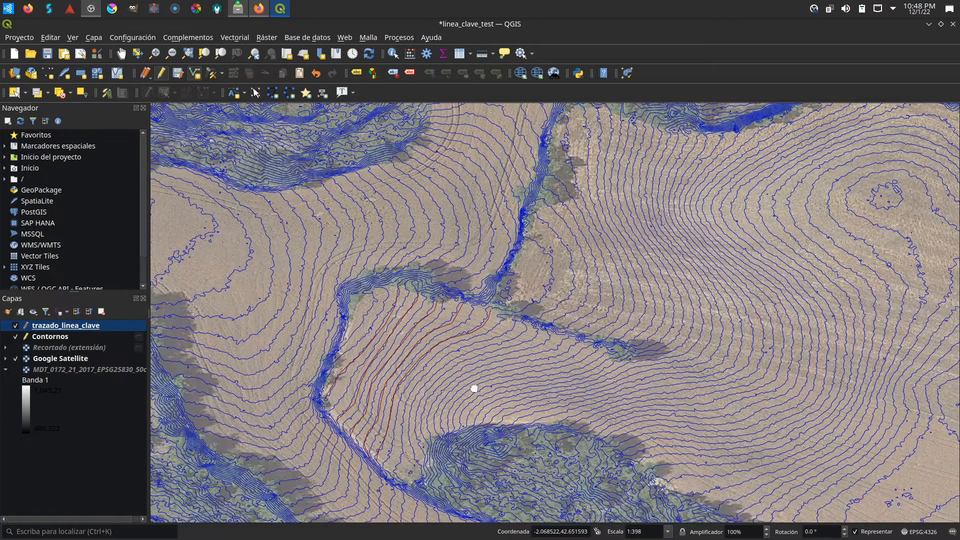
left_click_drag(471, 385, 429, 276)
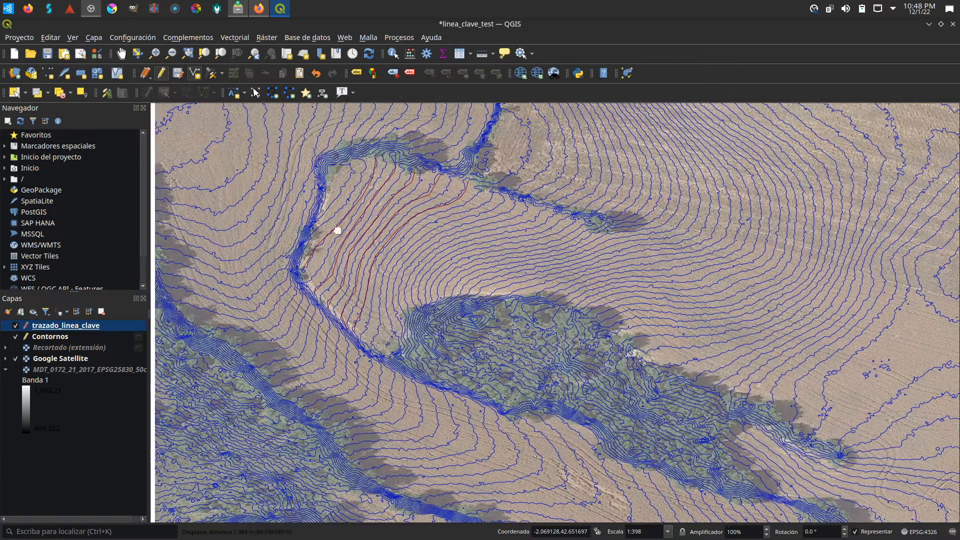
left_click_drag(186, 213, 419, 238)
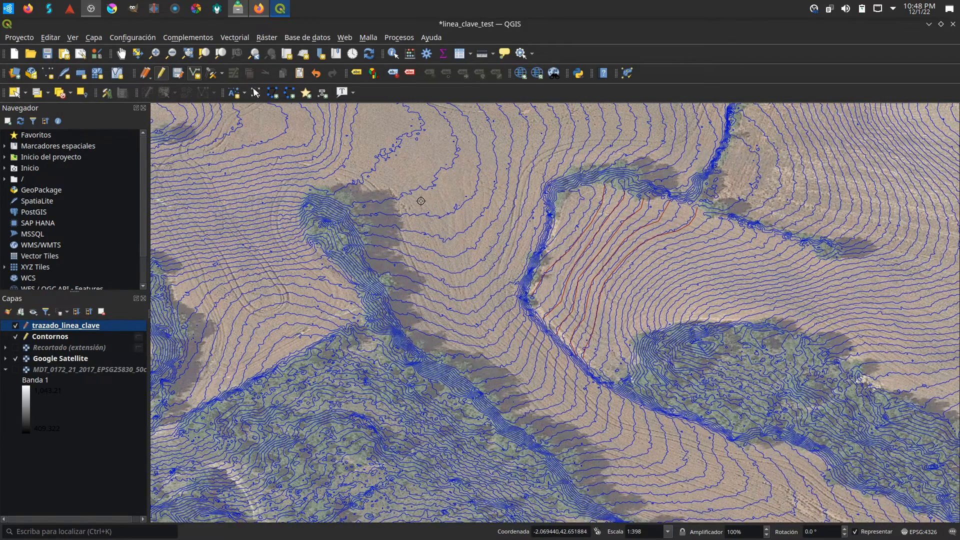
left_click_drag(420, 201, 455, 248)
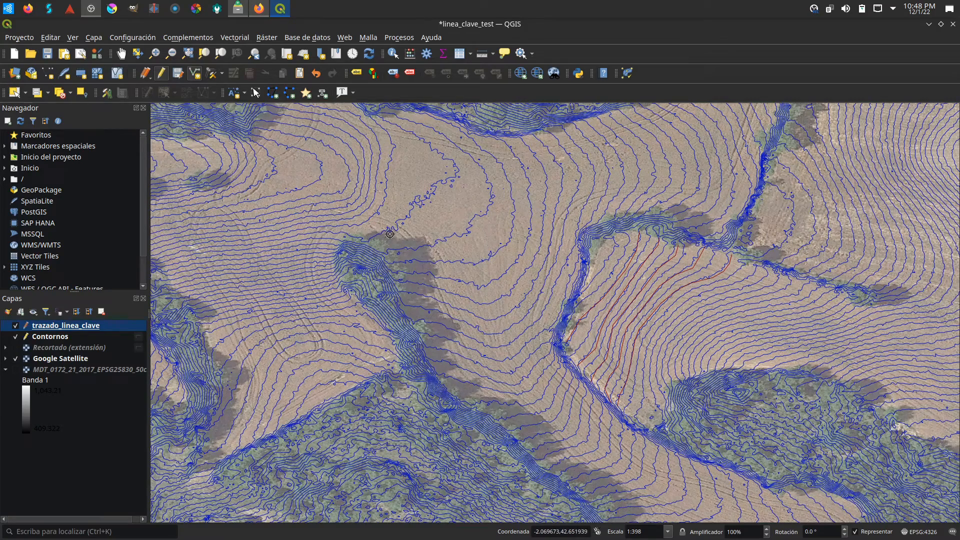
scroll(392, 236, "up", 1)
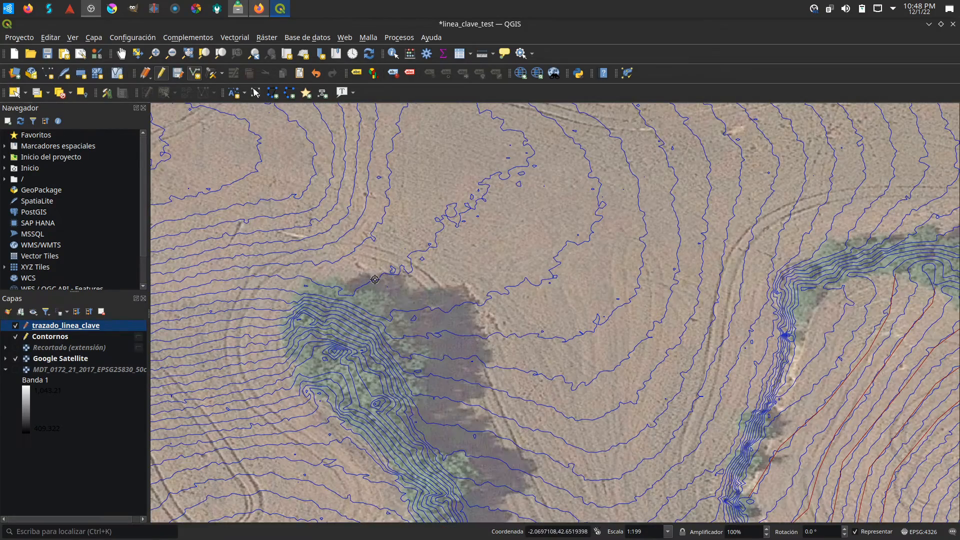
left_click(375, 279)
left_click(414, 270)
right_click(414, 270)
left_click(470, 230)
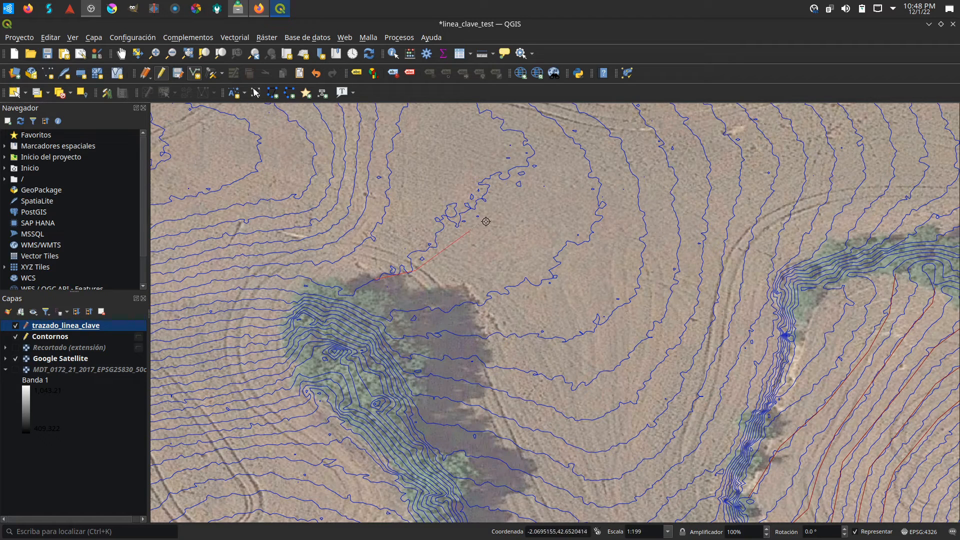
left_click(516, 192)
left_click(537, 158)
left_click_drag(533, 132, 578, 264)
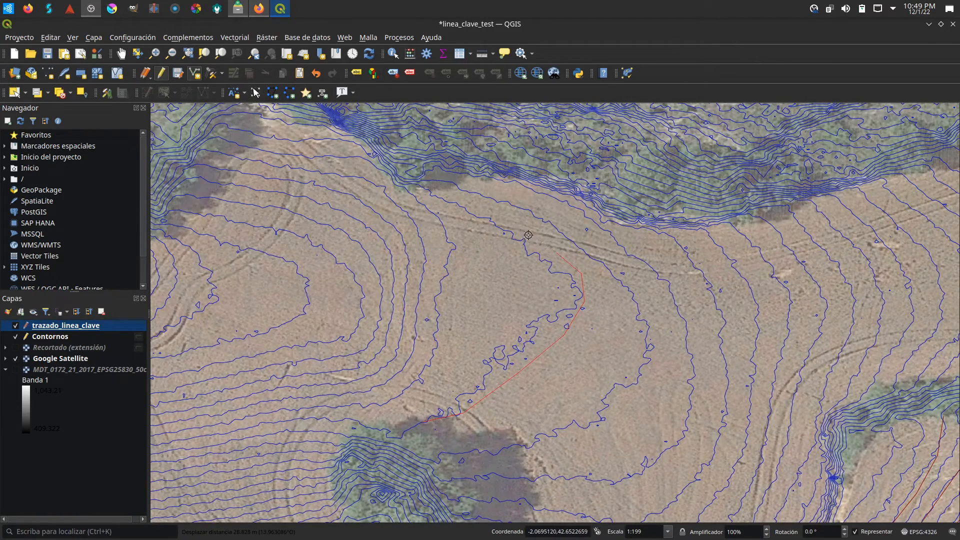
left_click(492, 218)
left_click(447, 200)
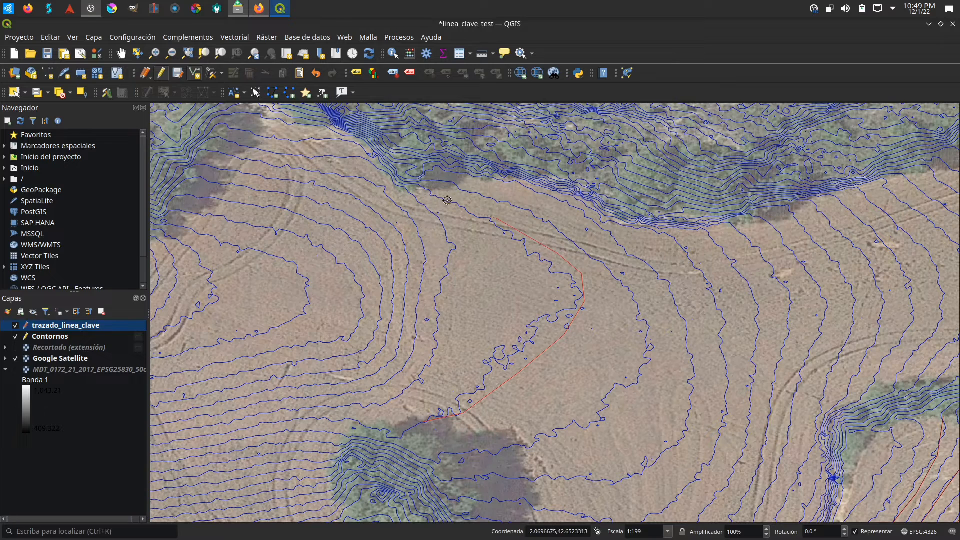
right_click(413, 180)
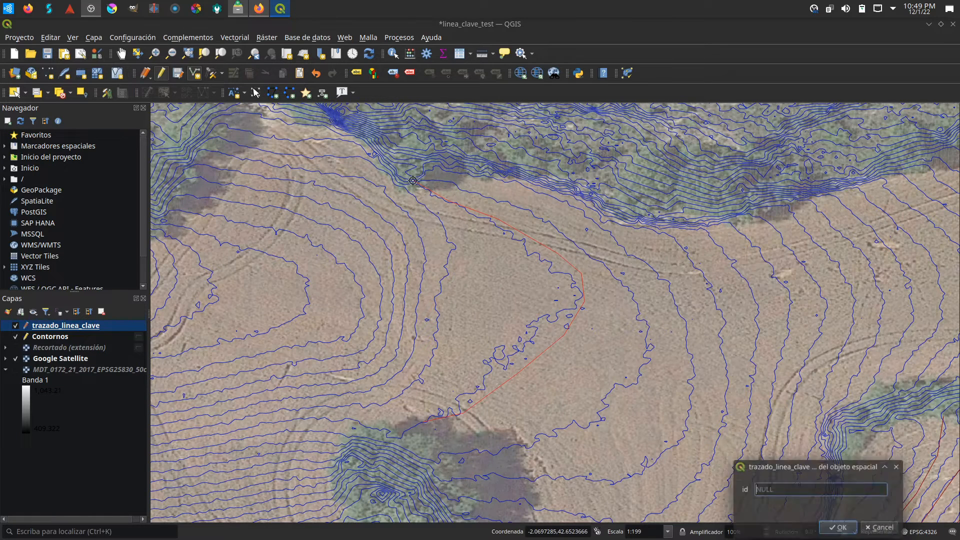
left_click(839, 530)
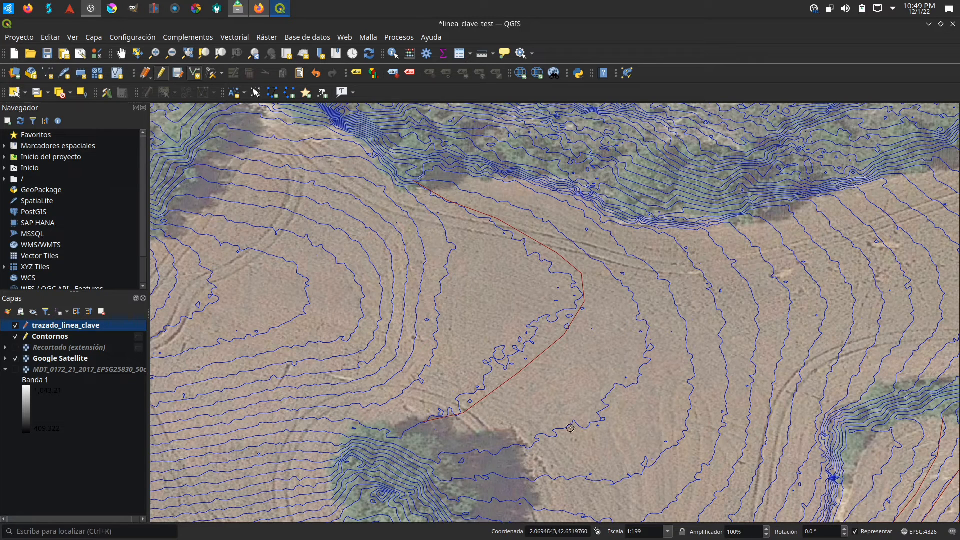
Step: Trace another keyline around the next contour outward in the northwestern field, starting in the tree clump's shadow
left_click(438, 455)
left_click(523, 450)
left_click(580, 440)
left_click(641, 392)
left_click(663, 342)
Step: Hide the Contornos layer to view the traced keylines over the satellite image, and show it again
scroll(671, 269, "down", 1)
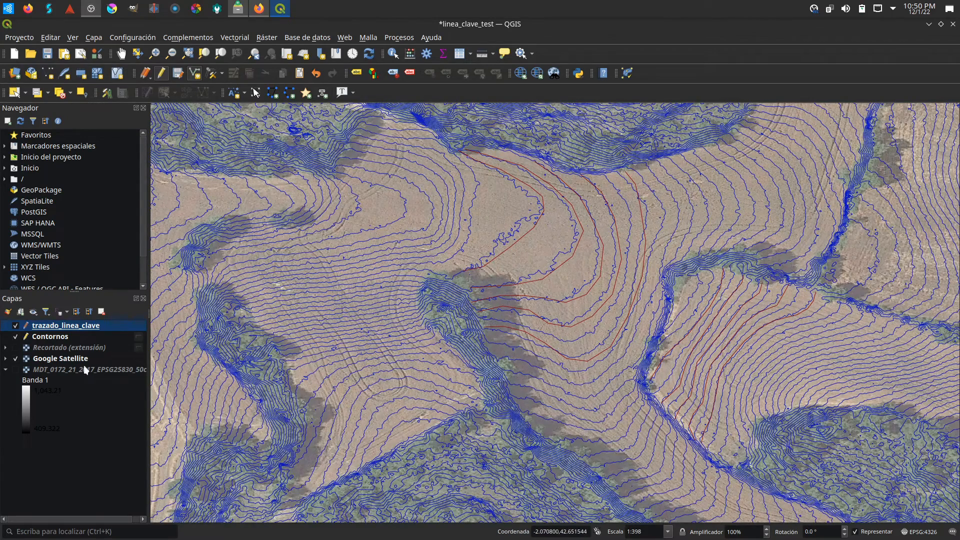
left_click(15, 338)
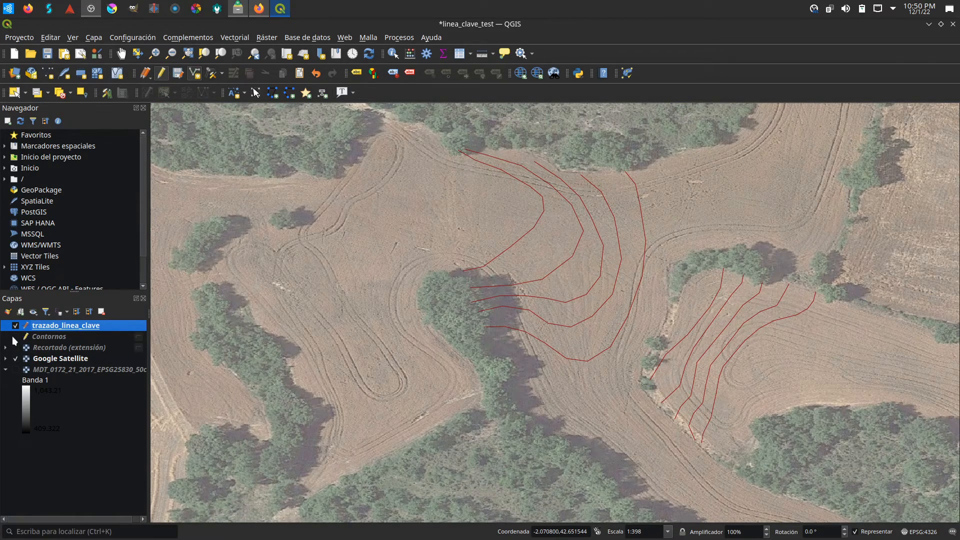
left_click(15, 339)
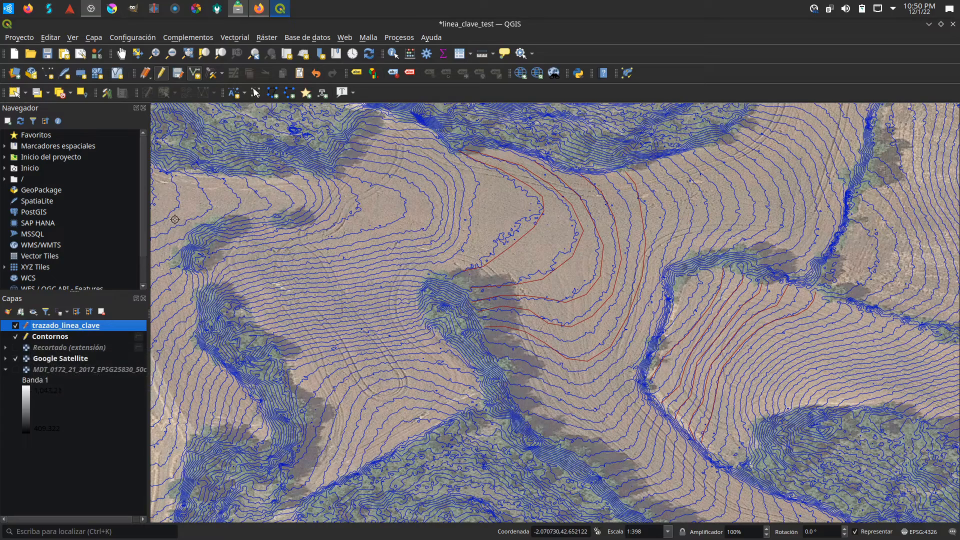
Step: Move two vertices on the eastern bend of the northwestern field's innermost keyline inward to fit the contour
left_click(211, 74)
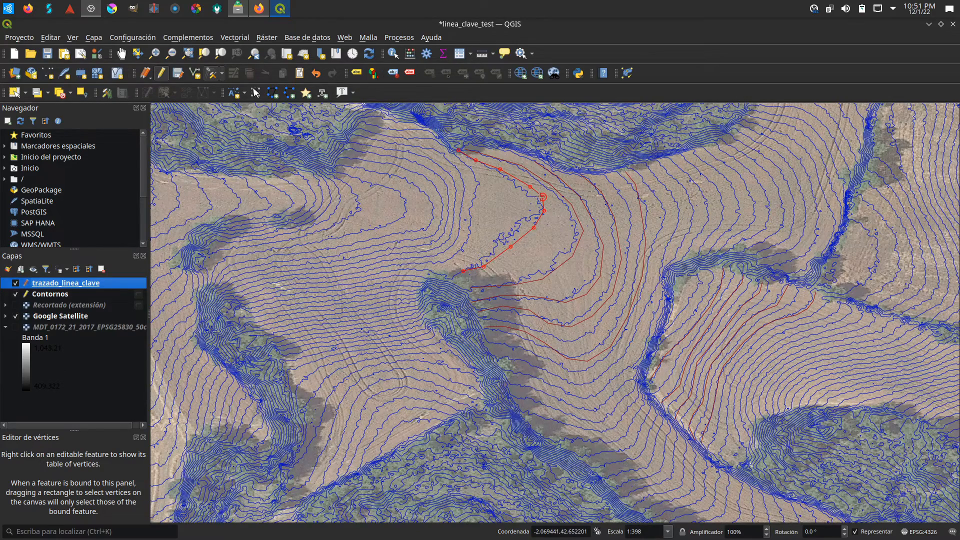
scroll(540, 198, "up", 3)
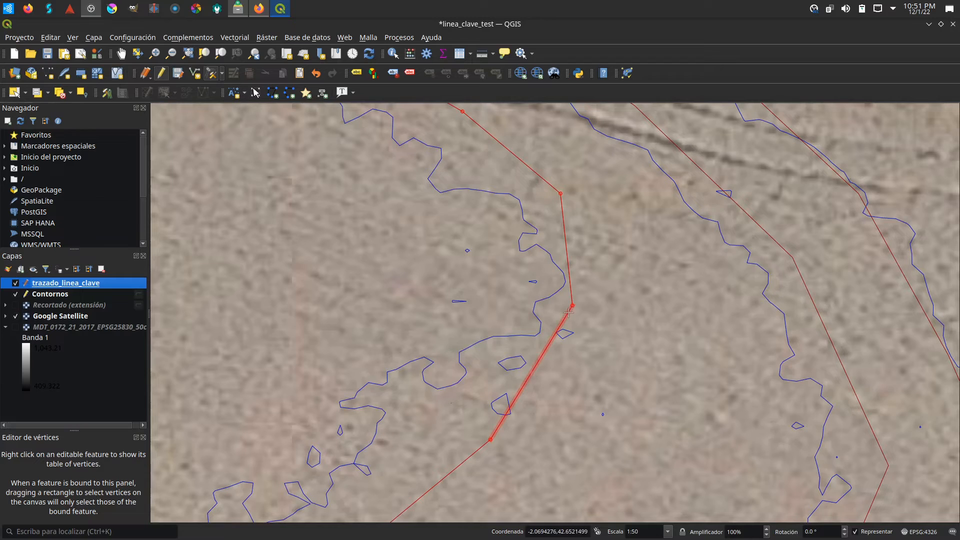
left_click(573, 306)
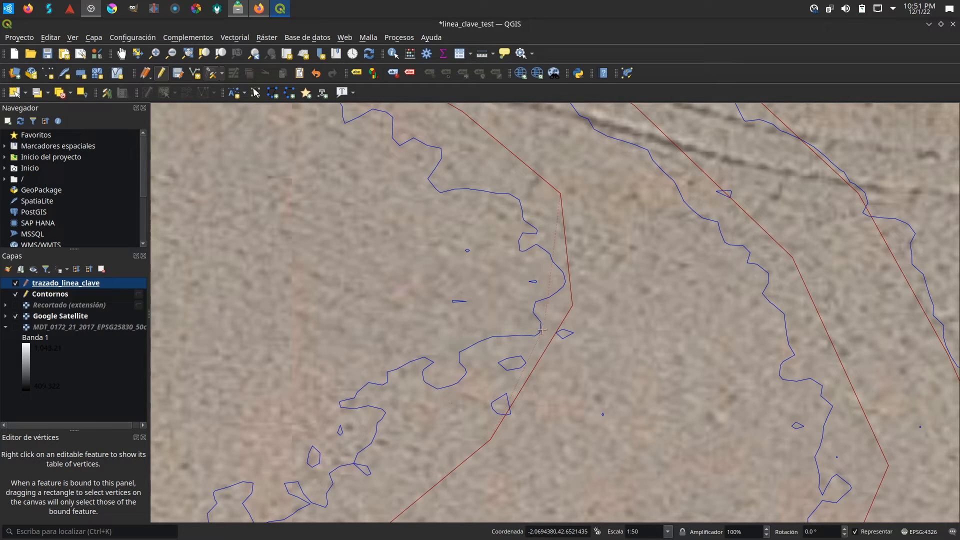
left_click(529, 358)
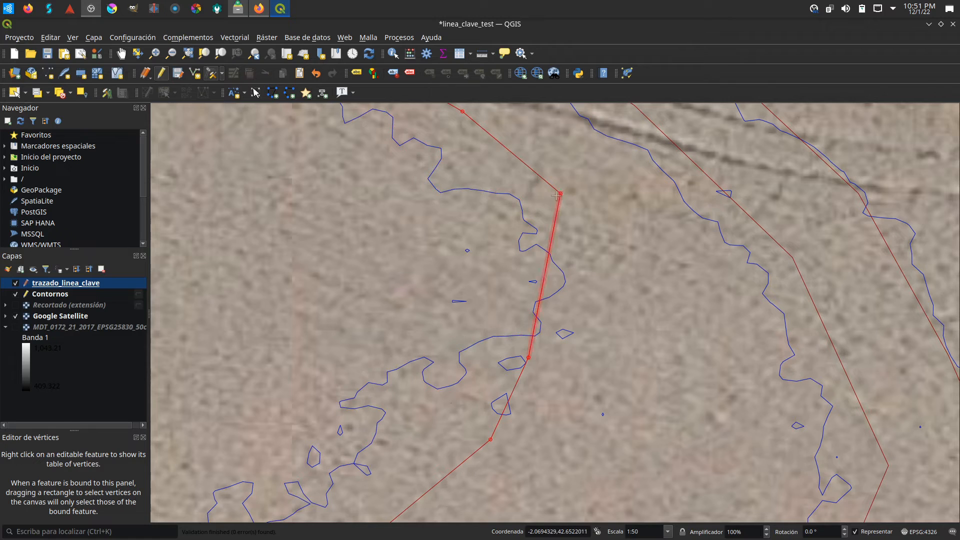
left_click(525, 208)
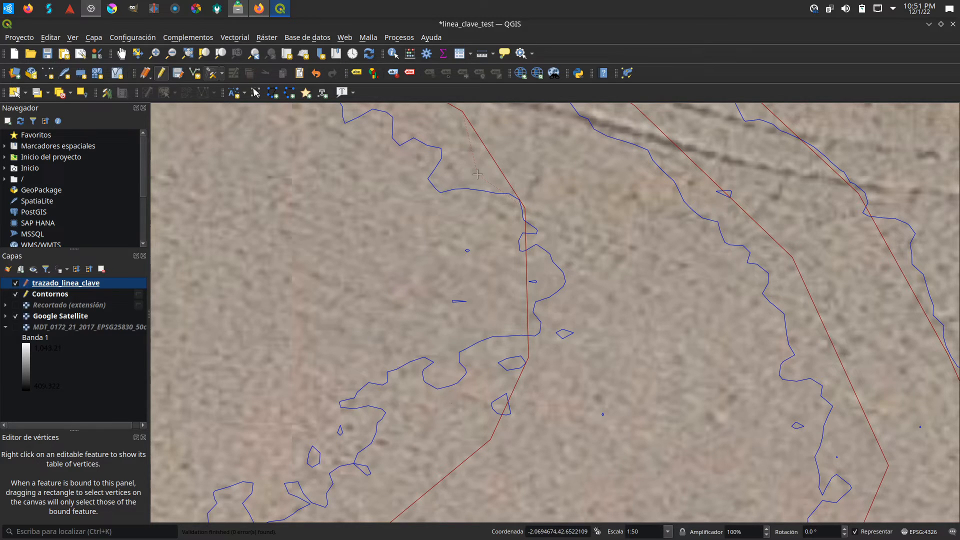
Step: Add a vertex north of the innermost keyline's bend to round off its corner
scroll(477, 174, "up", 1)
left_click_drag(484, 182, 527, 358)
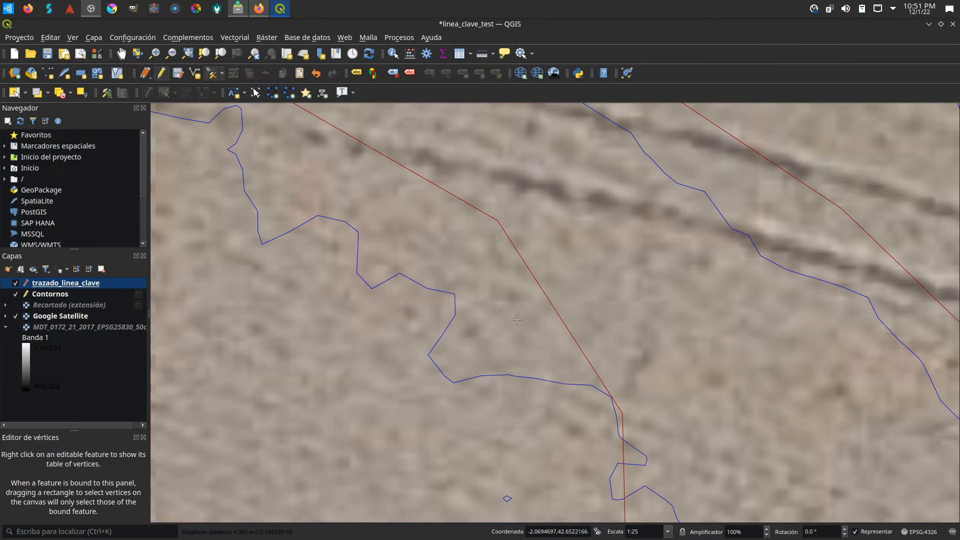
left_click(568, 302)
scroll(536, 228, "down", 1)
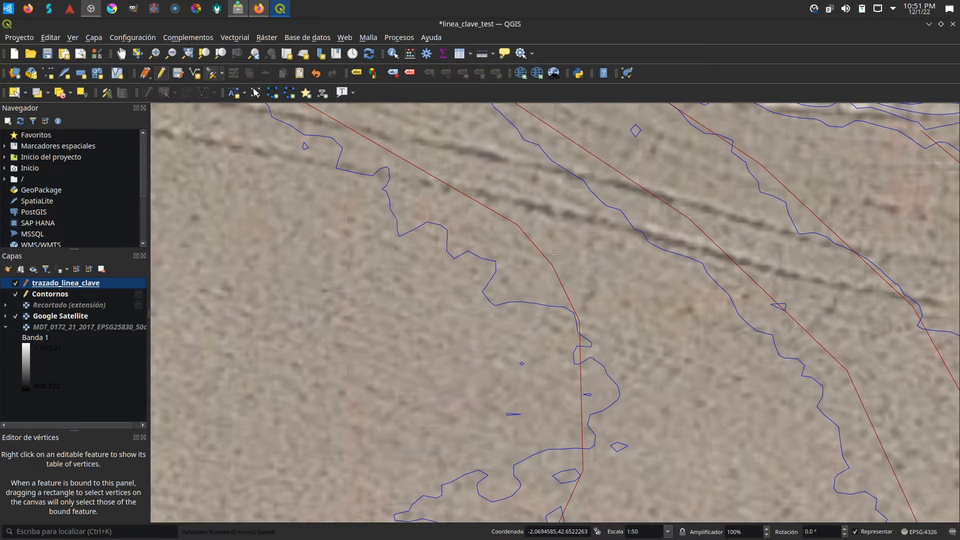
left_click_drag(576, 261, 644, 291)
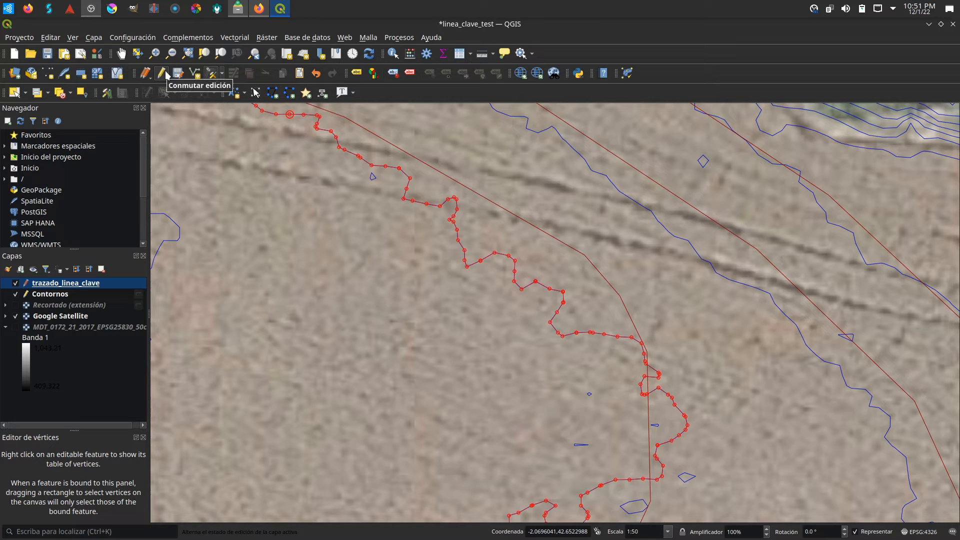
Step: Stop editing the trazado_linea_clave layer and save its changes
left_click(163, 74)
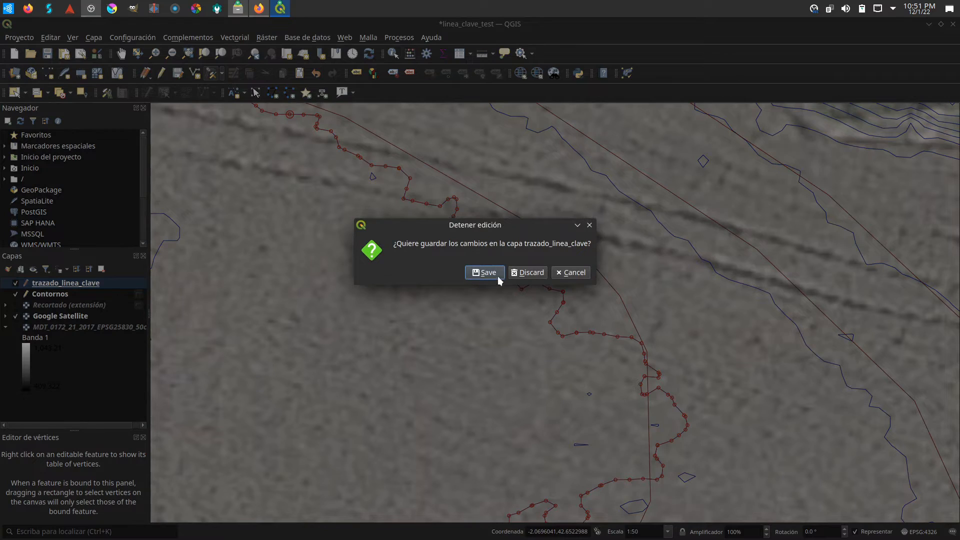
left_click(488, 273)
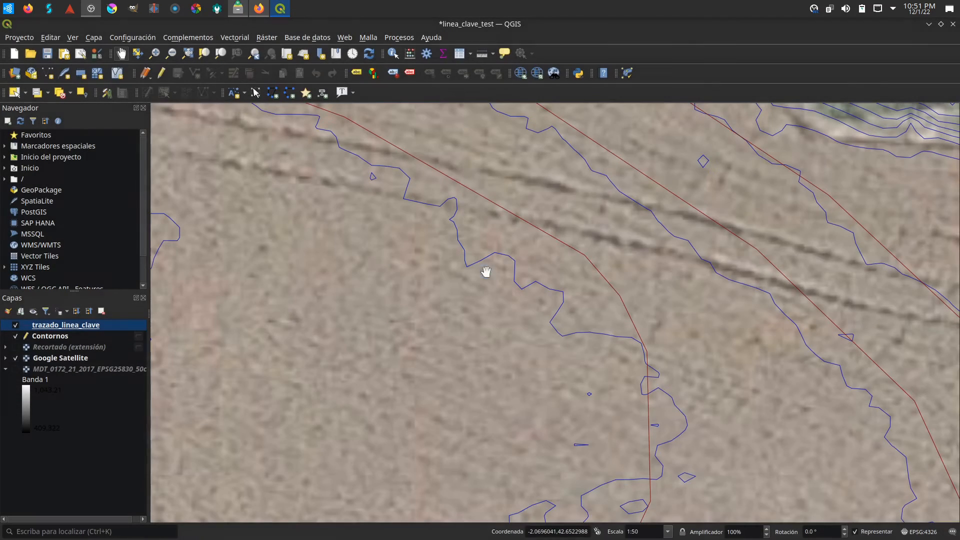
Step: Resume editing trazado_linea_clave with the vertex tool limited to the current layer, and move the second keyline's two eastern vertices towards its contour
scroll(670, 276, "down", 2)
left_click_drag(673, 279, 493, 227)
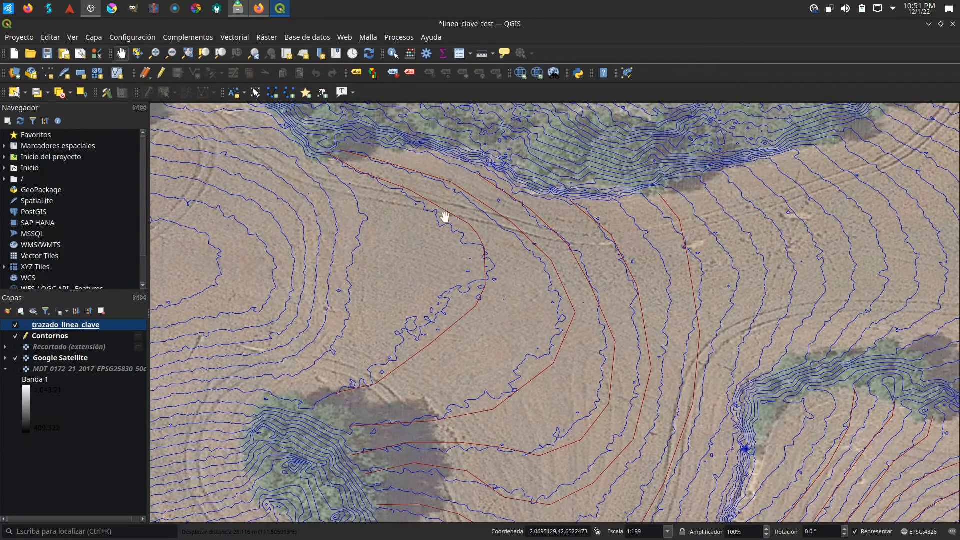
left_click_drag(532, 347, 480, 323)
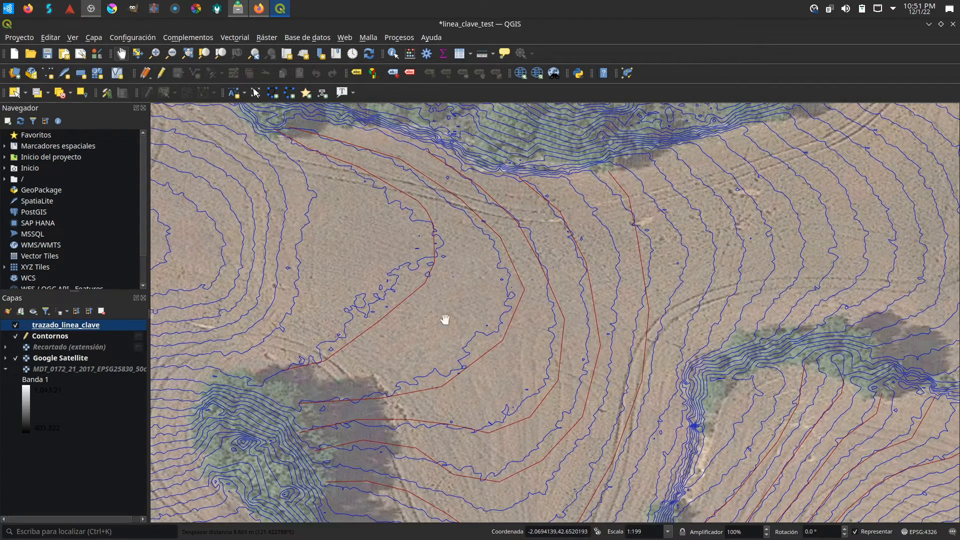
left_click(164, 76)
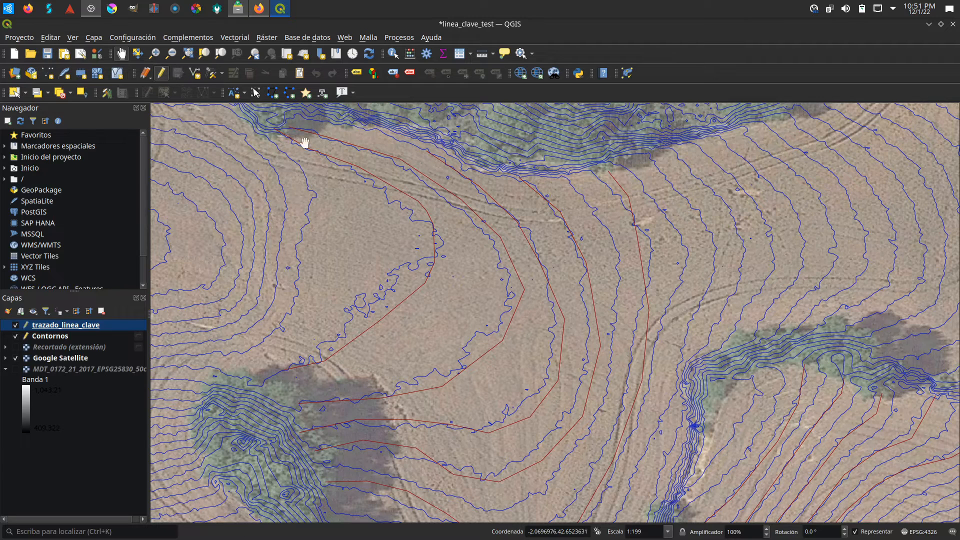
left_click(222, 74)
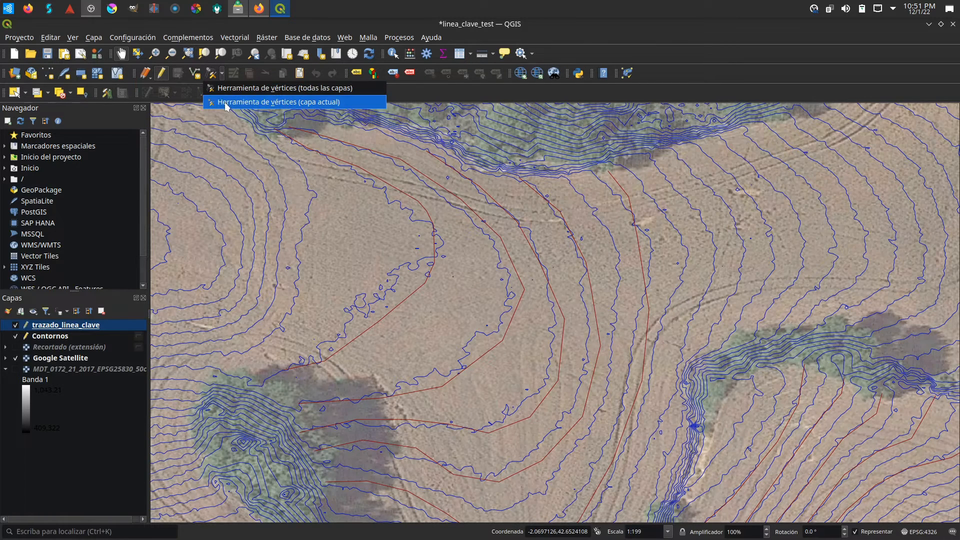
left_click(270, 101)
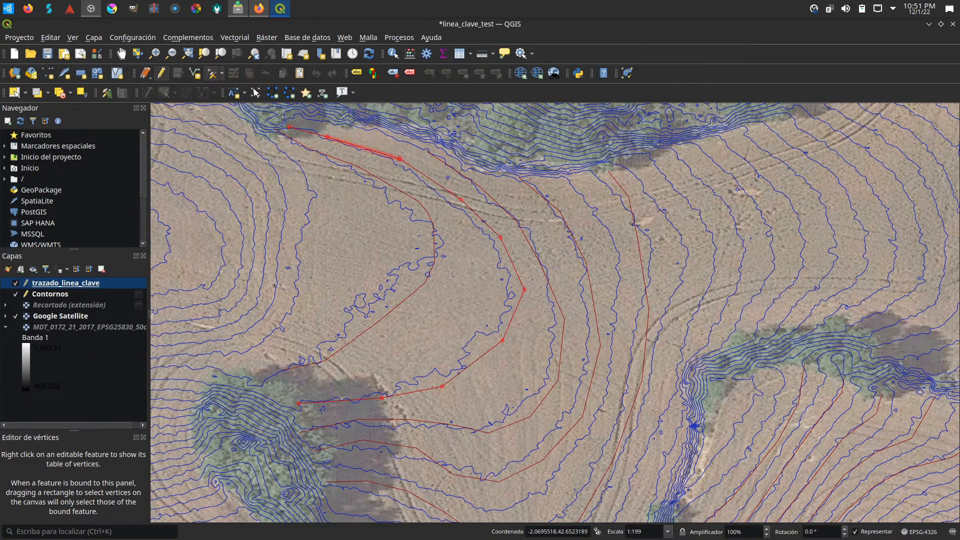
left_click(511, 289)
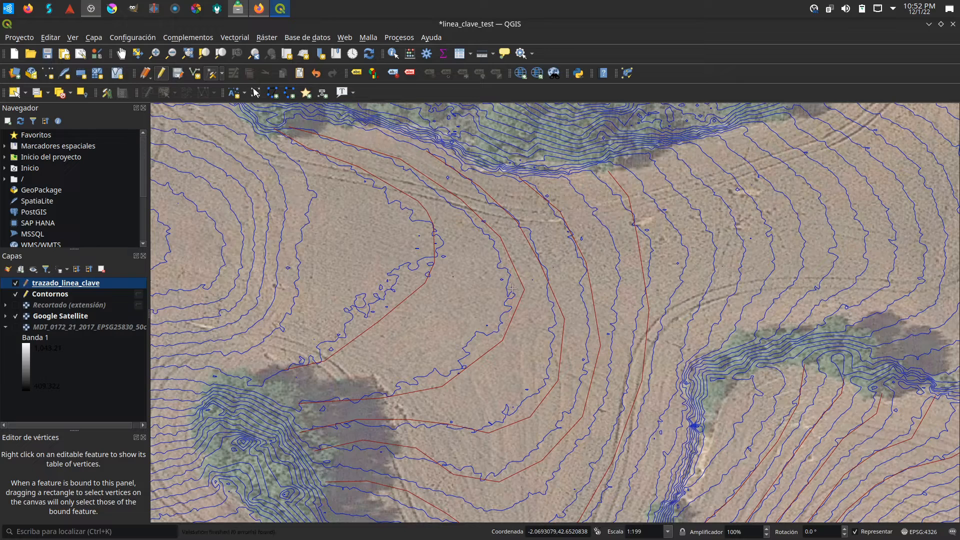
left_click(498, 335)
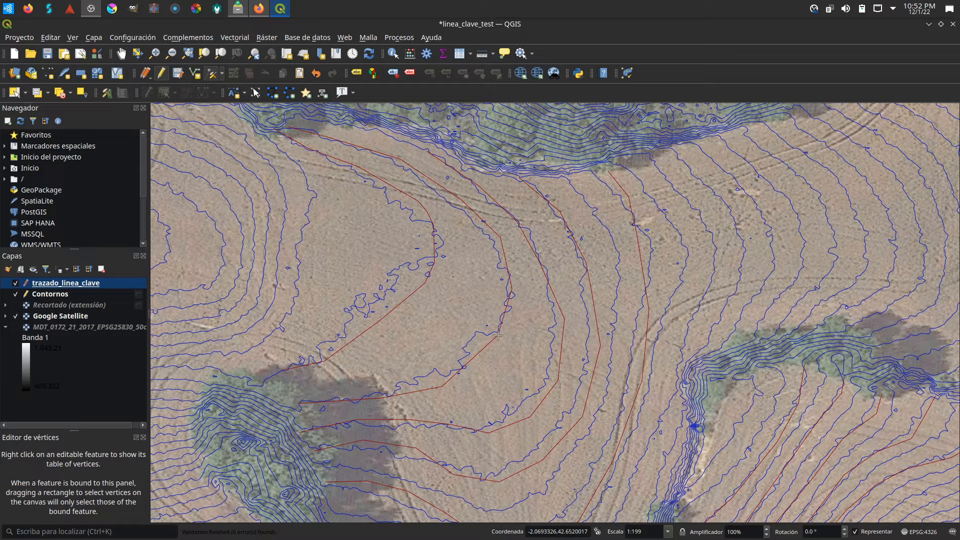
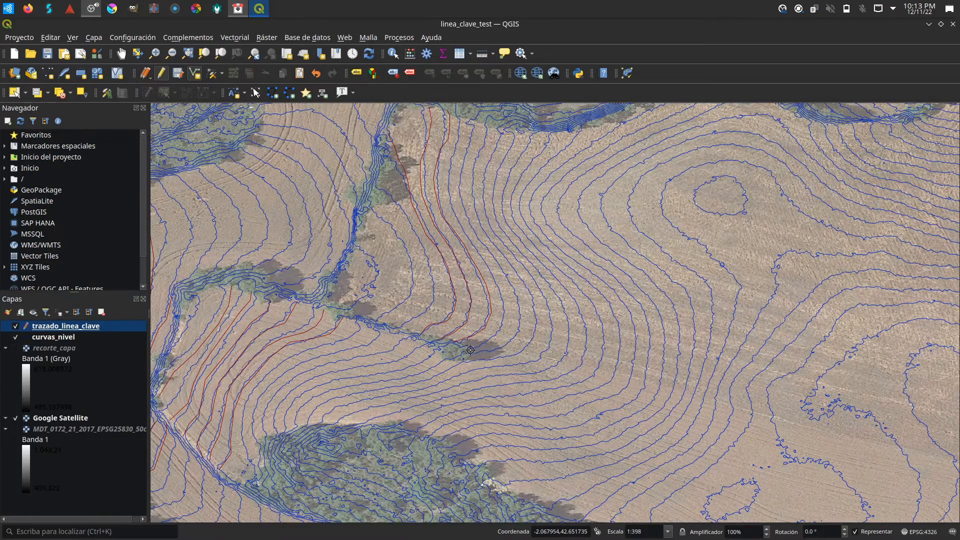
Step: Trace a keyline along the next contour east in the northeastern field, from the hedge's tree shadow to the northern tree line, leaving its id empty
scroll(470, 355, "up", 1)
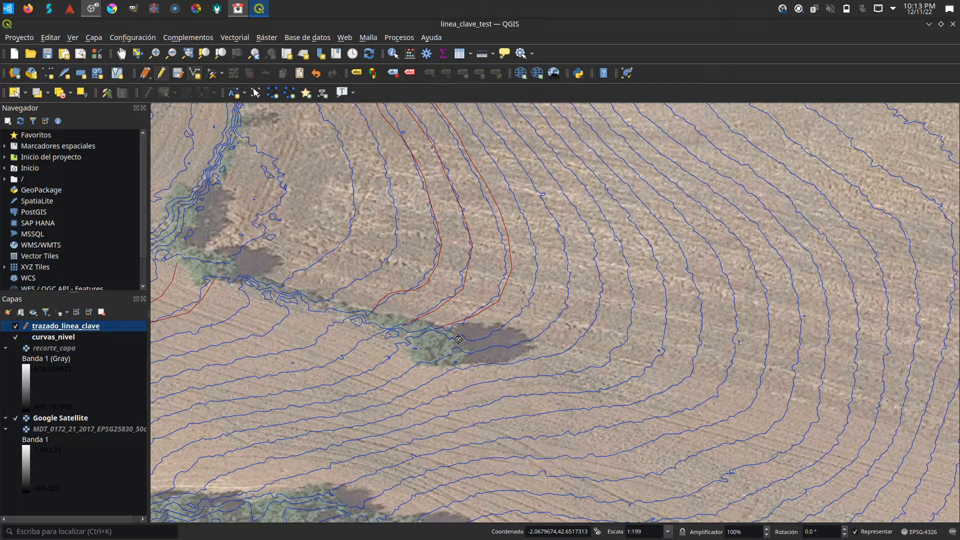
left_click(503, 335)
left_click(541, 296)
left_click(548, 256)
left_click(527, 204)
left_click_drag(503, 169, 557, 272)
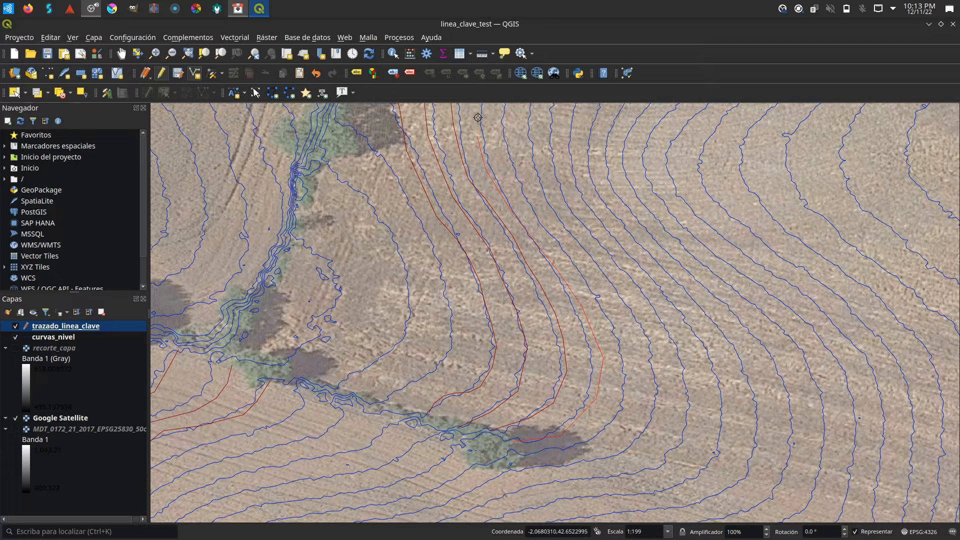
left_click_drag(479, 113, 492, 209)
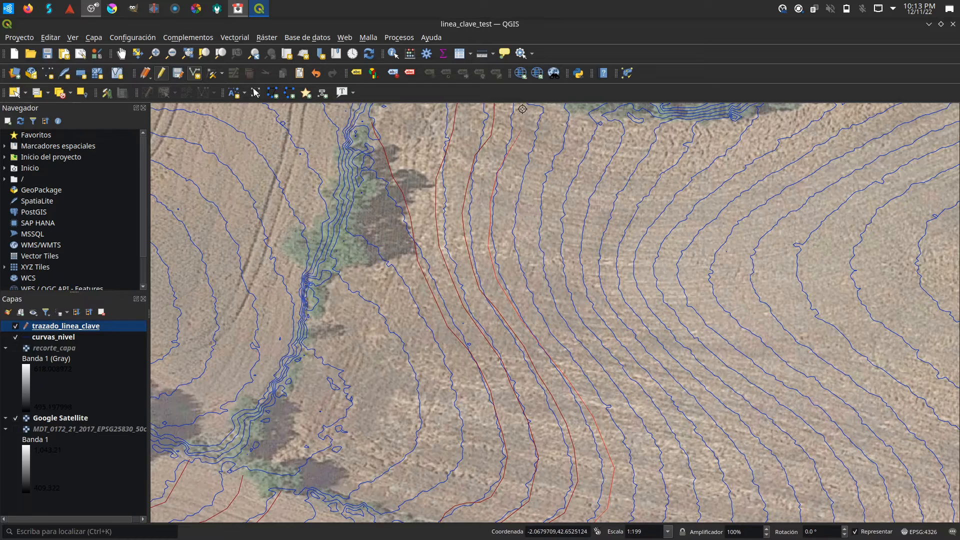
left_click_drag(522, 106, 520, 174)
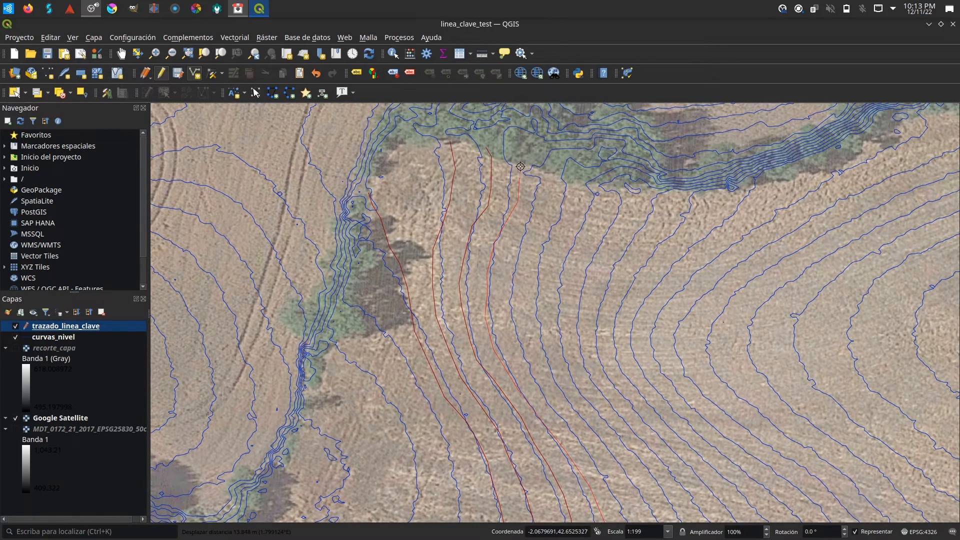
right_click(516, 145)
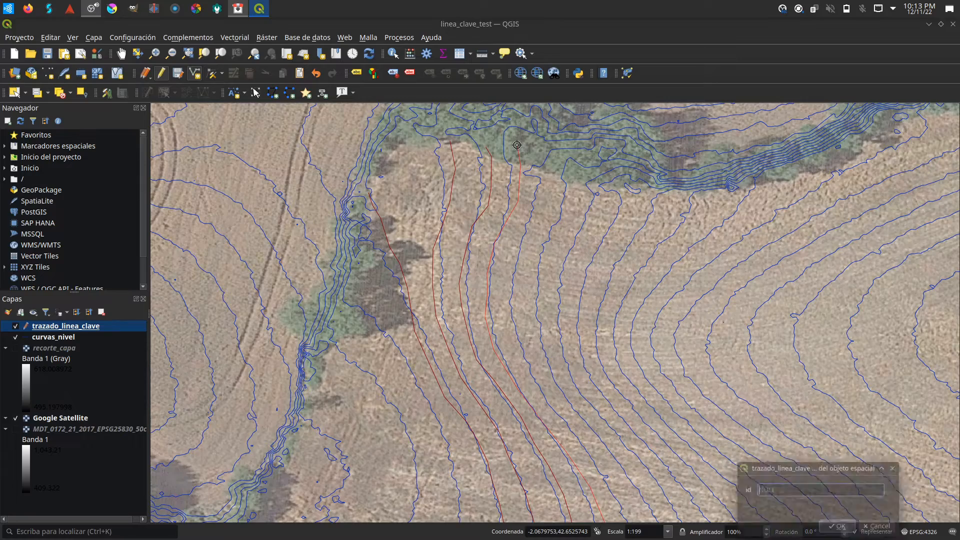
key("Return")
Step: Trace another keyline one contour farther east, from the shadow at the hedge's end to the northern tree line, leaving its id empty
scroll(555, 257, "down", 1)
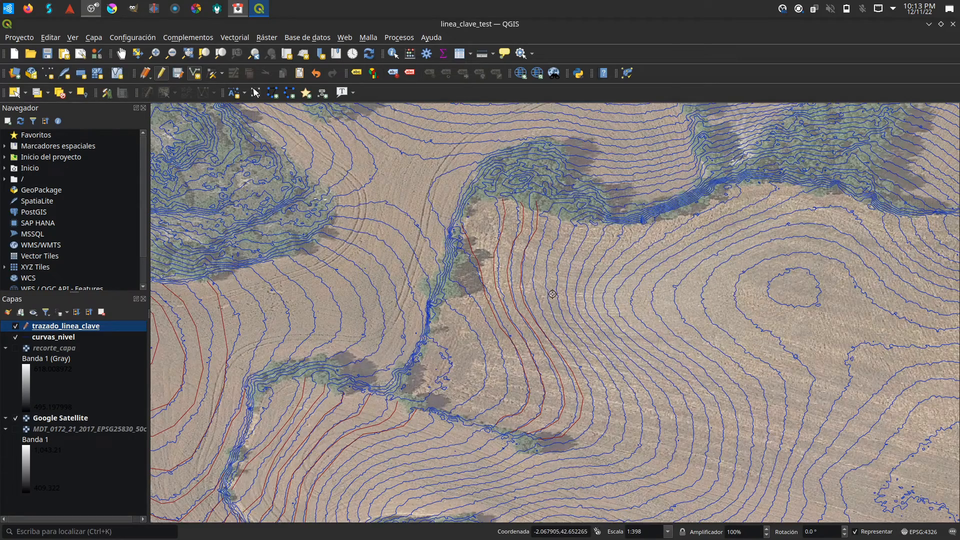
left_click_drag(548, 308, 486, 189)
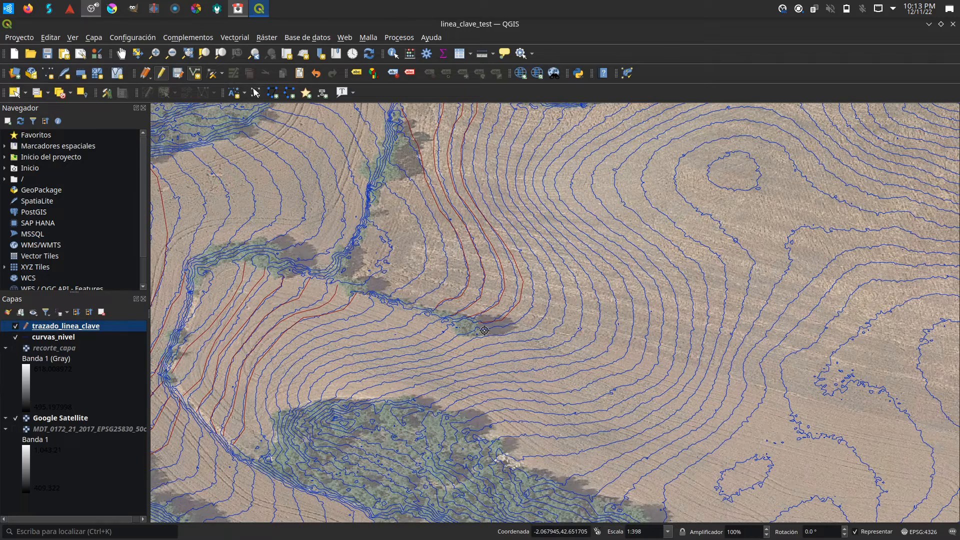
left_click(509, 328)
left_click_drag(484, 120, 472, 176)
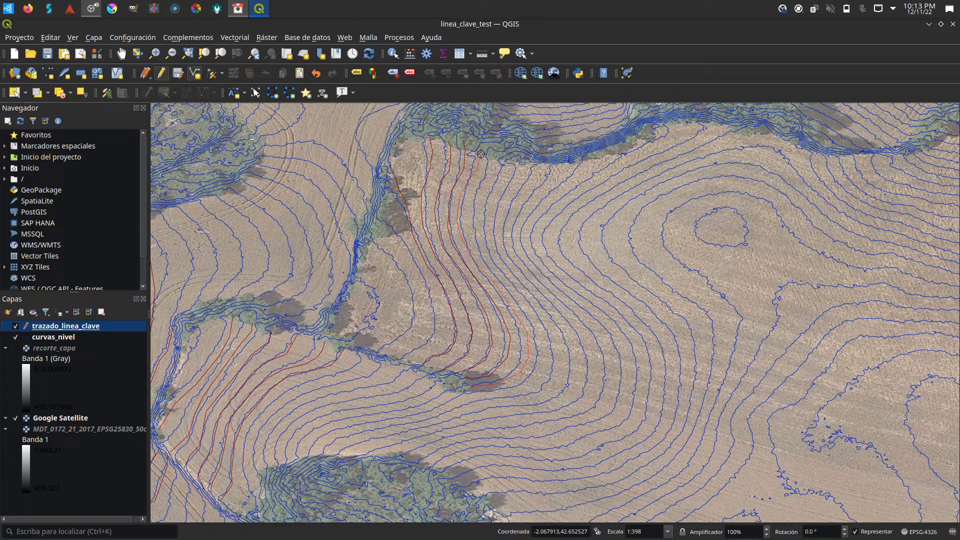
right_click(481, 154)
key("Return")
Step: Trace a long keyline from the northern tree line, around the hedge's eastern end and west to the southern grove, leaving its id empty
left_click(494, 159)
mouse_move(526, 306)
left_mouse_down()
mouse_move(543, 361)
mouse_move(523, 387)
mouse_move(453, 396)
mouse_move(311, 438)
left_mouse_up()
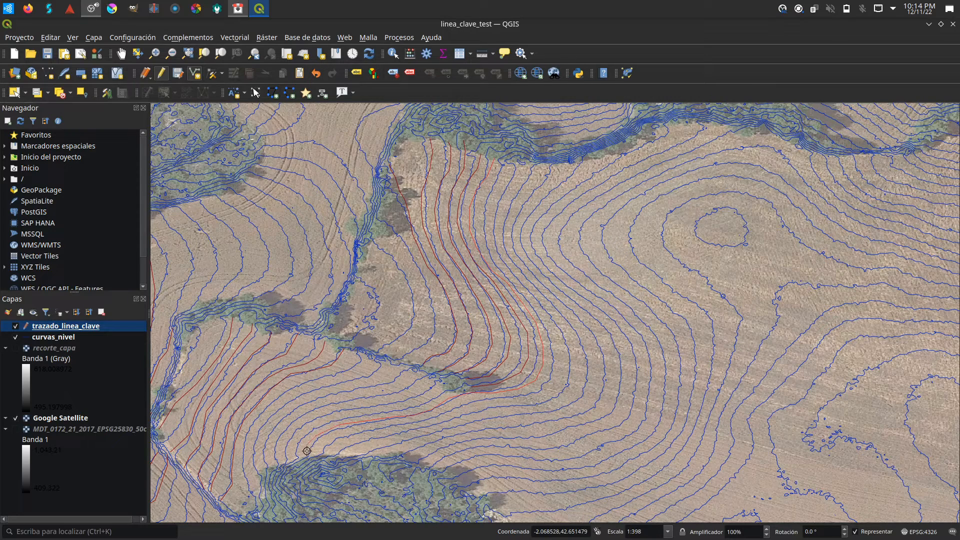
right_click(305, 458)
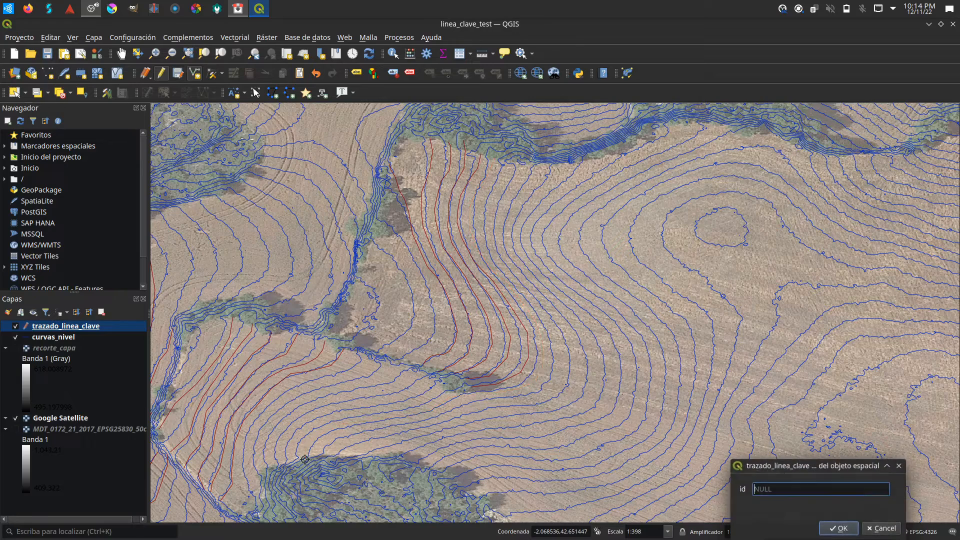
key("Return")
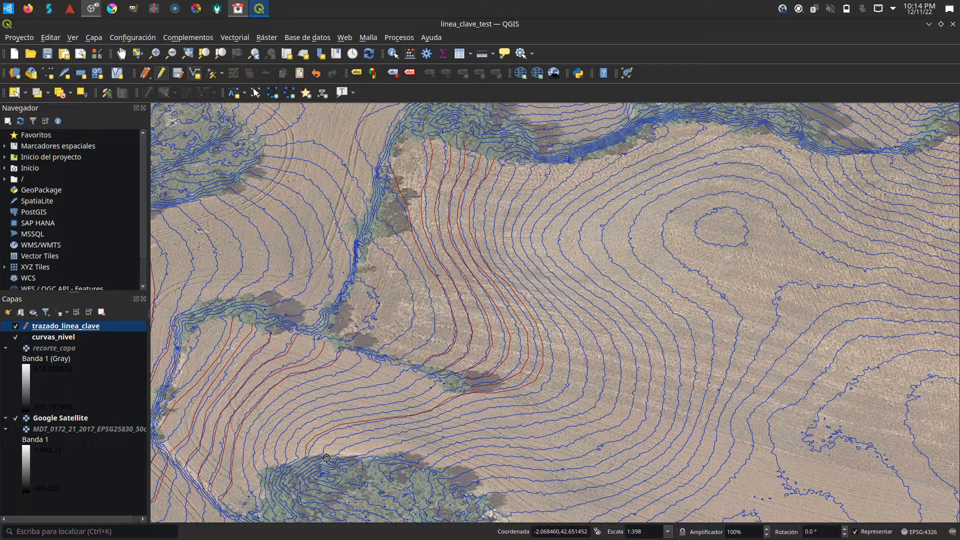
Step: Trace a keyline along the next outer contour, from the southern grove's edge around the bend back up to the northern tree line
mouse_move(326, 456)
left_mouse_down()
mouse_move(338, 437)
mouse_move(537, 396)
mouse_move(554, 381)
mouse_move(546, 322)
mouse_move(496, 263)
mouse_move(479, 217)
mouse_move(505, 163)
left_mouse_up()
right_click(506, 161)
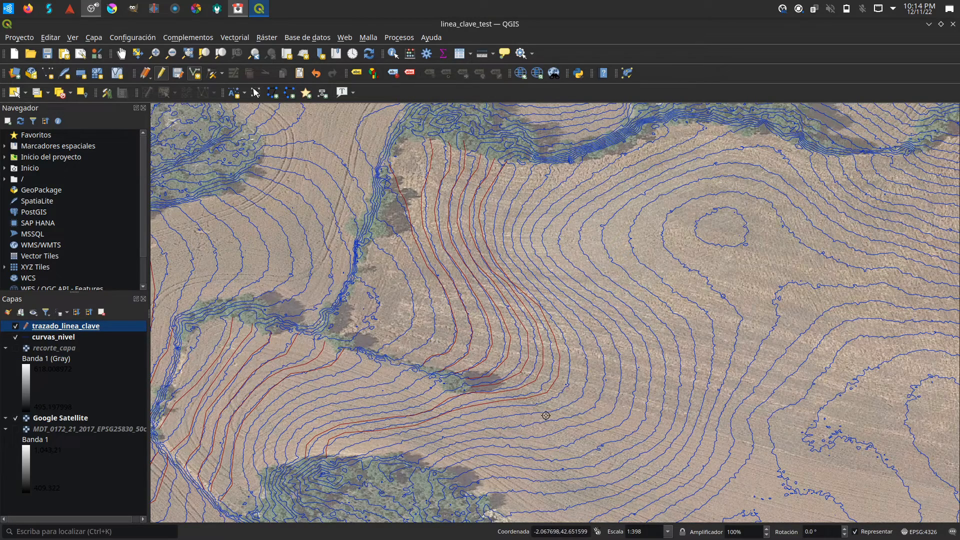
Step: Trace a keyline along the next outer contour, from the southern grove around the eastern bend to the northern tree line, leaving its id empty
scroll(547, 414, "up", 2)
left_click_drag(268, 468, 455, 383)
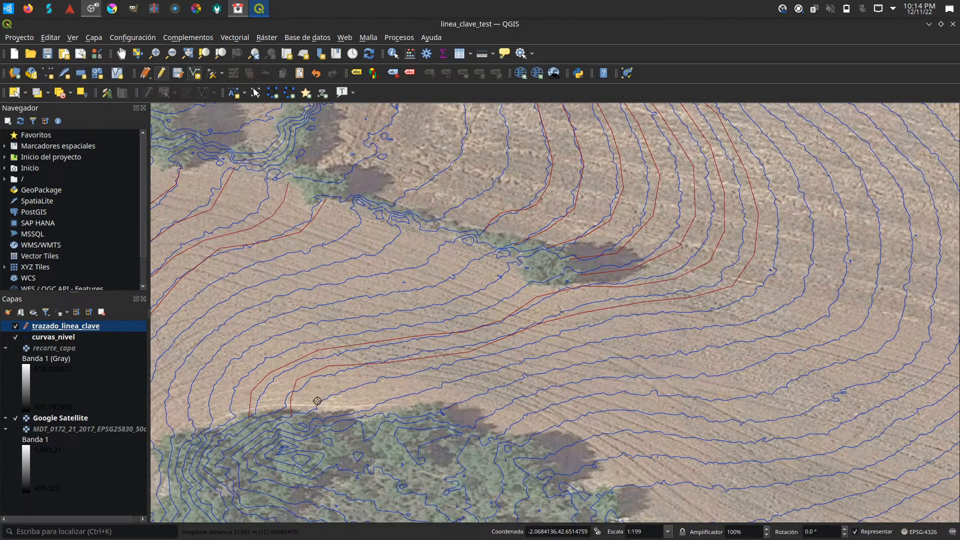
left_click(316, 405)
left_click(464, 368)
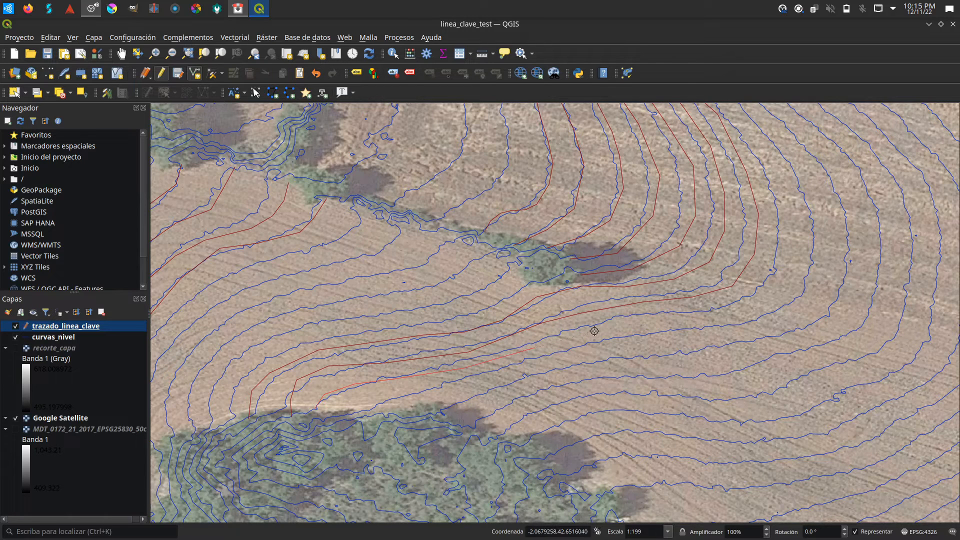
left_click(727, 307)
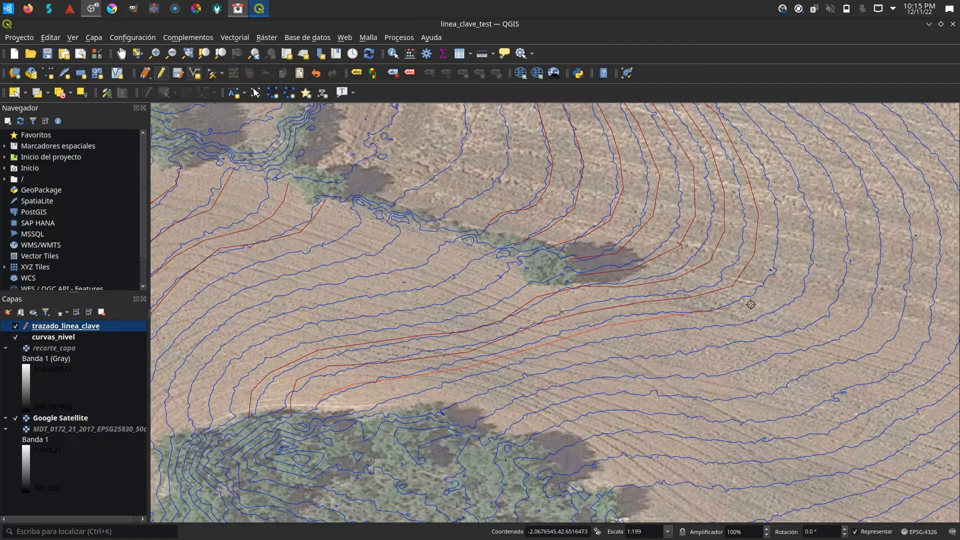
left_click(776, 283)
left_click(786, 234)
left_click(779, 184)
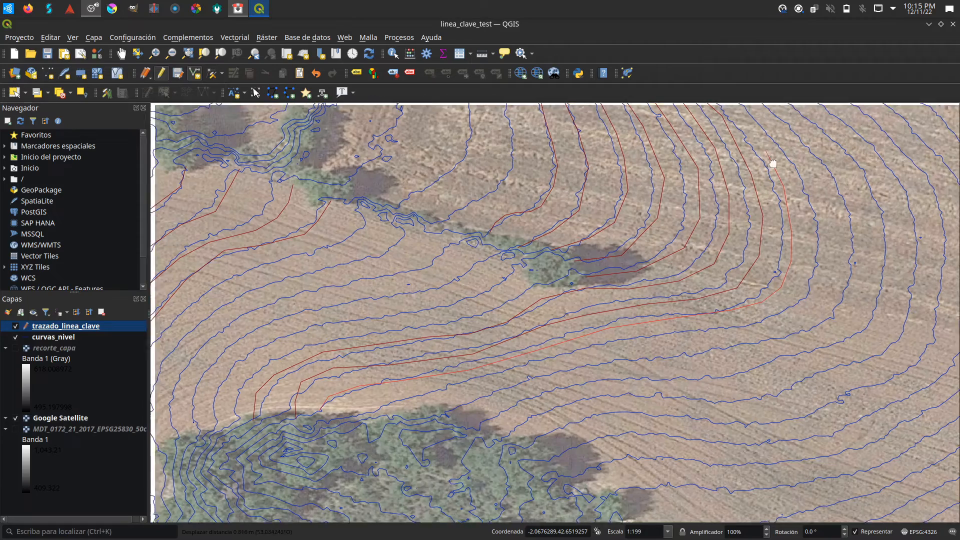
left_click_drag(761, 149, 794, 345)
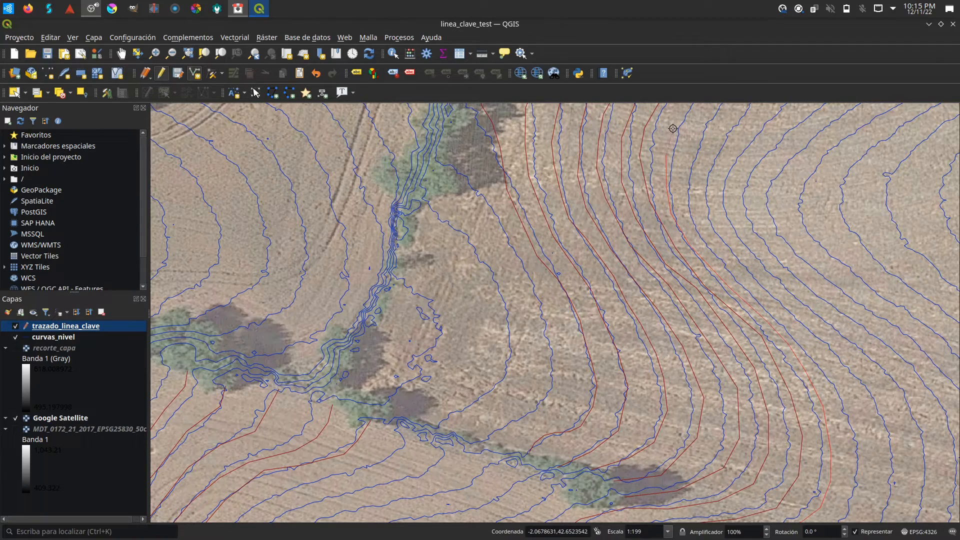
left_click_drag(672, 129, 580, 320)
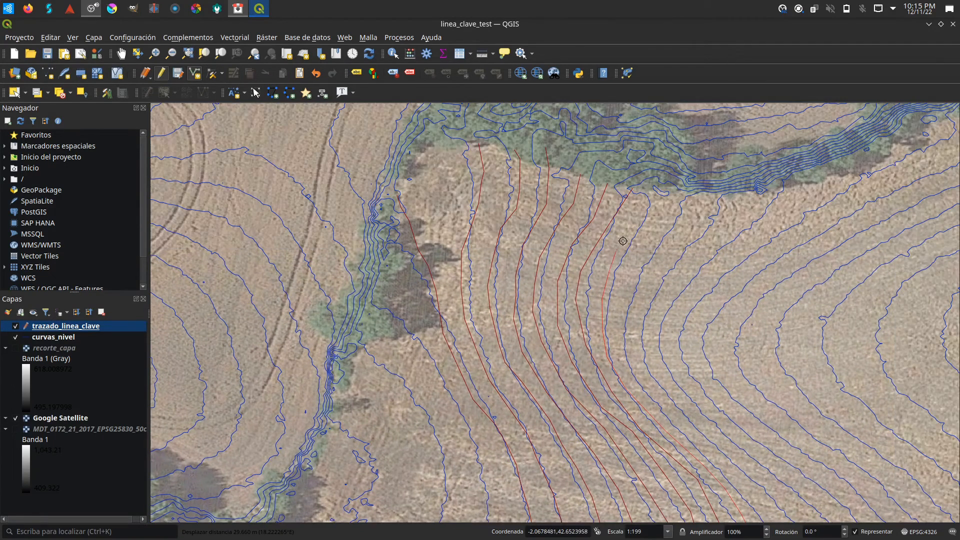
right_click(660, 188)
key("Return")
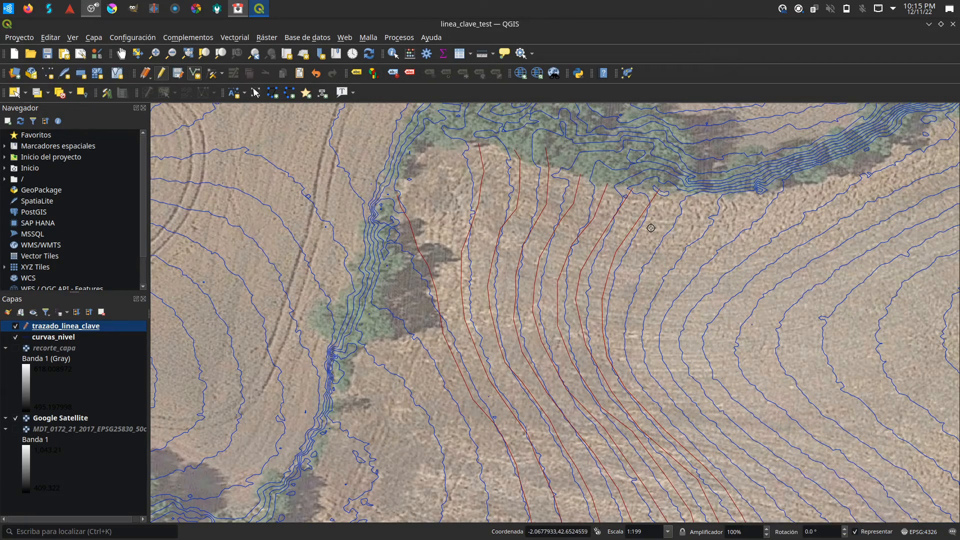
Step: Trace a keyline farther out in the northeastern field, from the northern tree line around the bend to the southern grove's edge, leaving its id empty
scroll(653, 286, "down", 1)
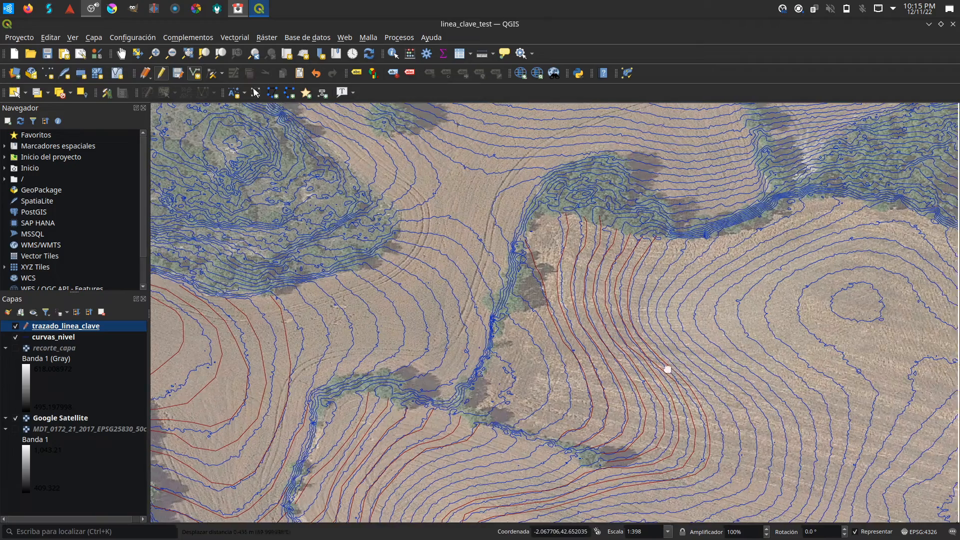
left_click_drag(666, 368, 575, 317)
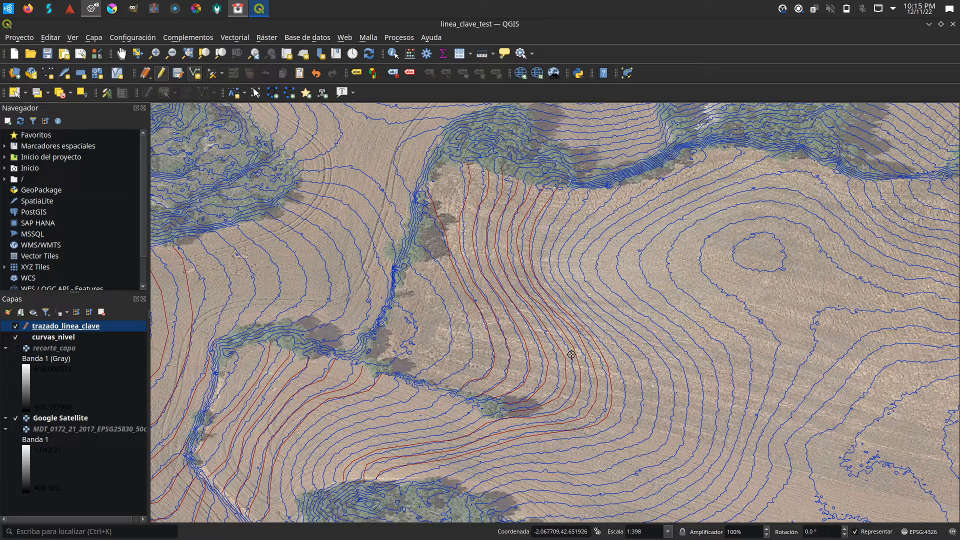
left_click_drag(537, 406, 435, 293)
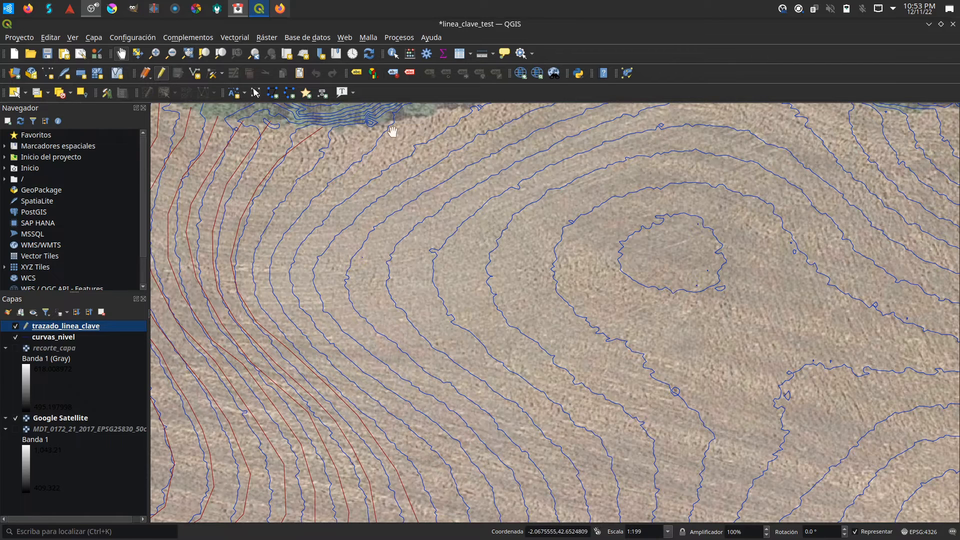
left_click(195, 73)
left_click(369, 154)
left_click_drag(463, 482, 419, 265)
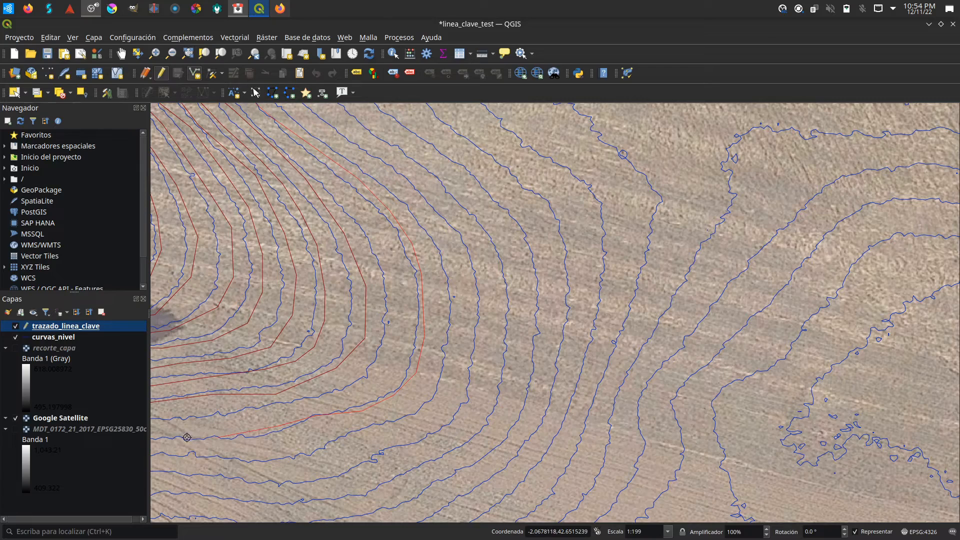
left_click_drag(182, 430, 628, 354)
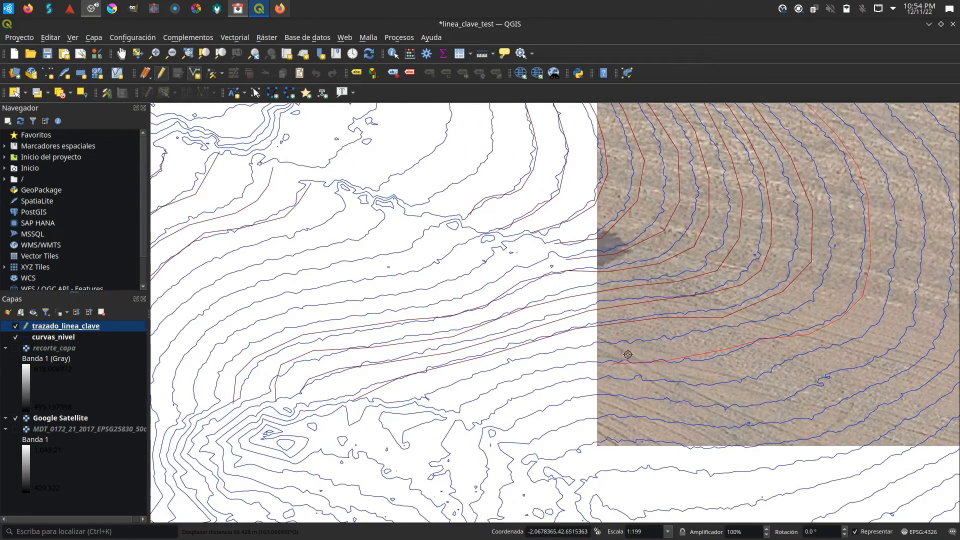
left_click(573, 364)
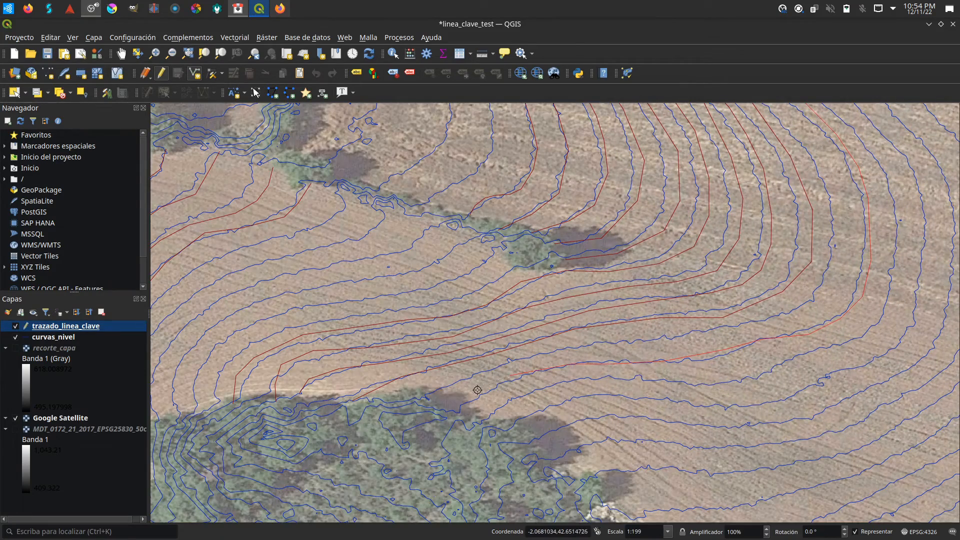
right_click(451, 409)
key("Return")
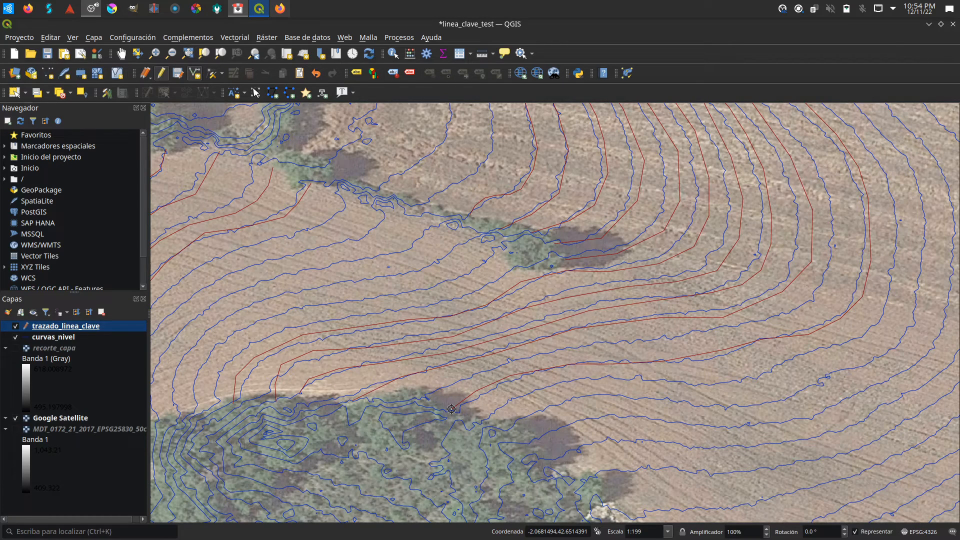
Step: Trace the next outer keyline from the southern grove's shadow around the bend and northeast along the contour to the tree line, leaving its id empty
left_click_drag(842, 245, 450, 315)
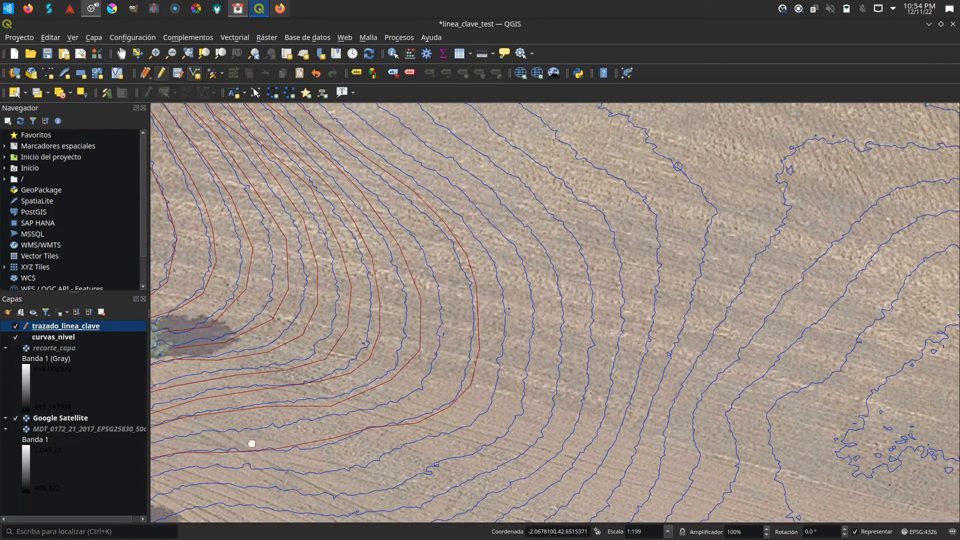
left_click_drag(253, 441, 515, 265)
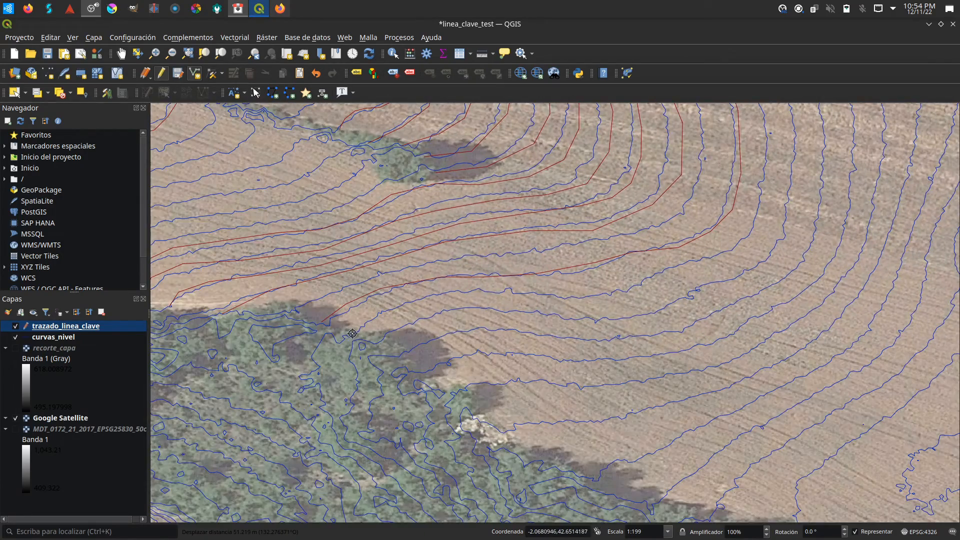
left_click(352, 333)
left_click(379, 310)
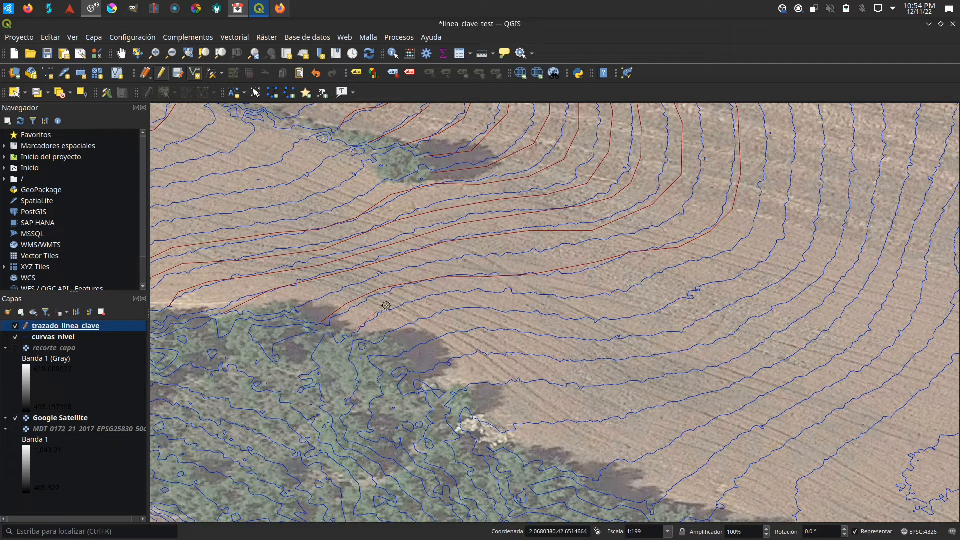
left_click(427, 291)
left_click(468, 289)
left_click(525, 298)
left_click(578, 304)
left_click(628, 292)
left_click(681, 270)
left_click(730, 254)
left_click(757, 226)
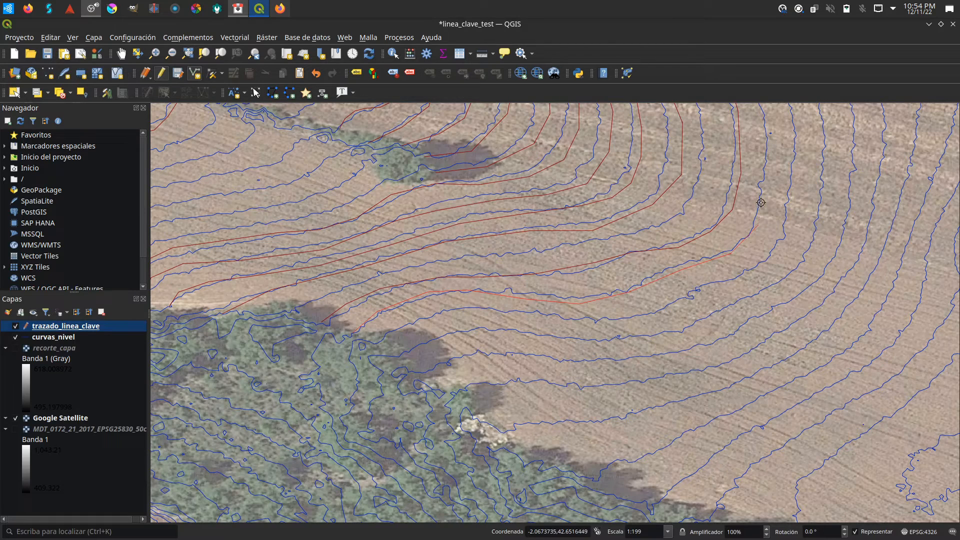
left_click(773, 173)
left_click_drag(773, 128, 815, 350)
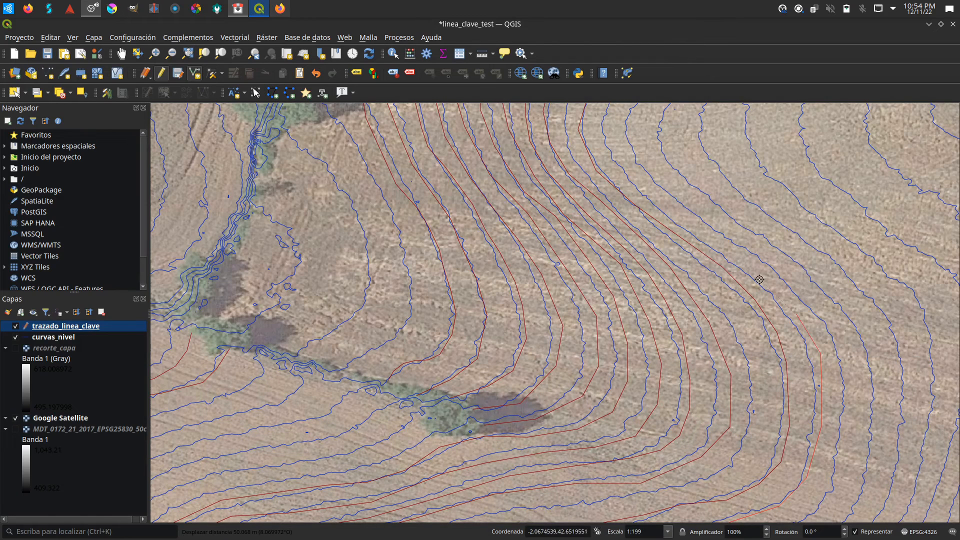
left_click(717, 246)
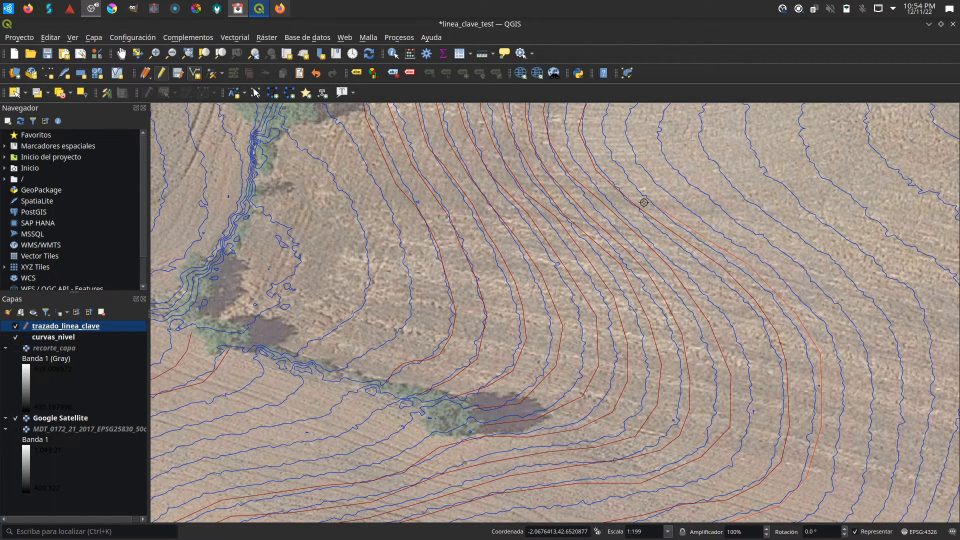
left_click(602, 144)
left_click_drag(597, 109, 500, 353)
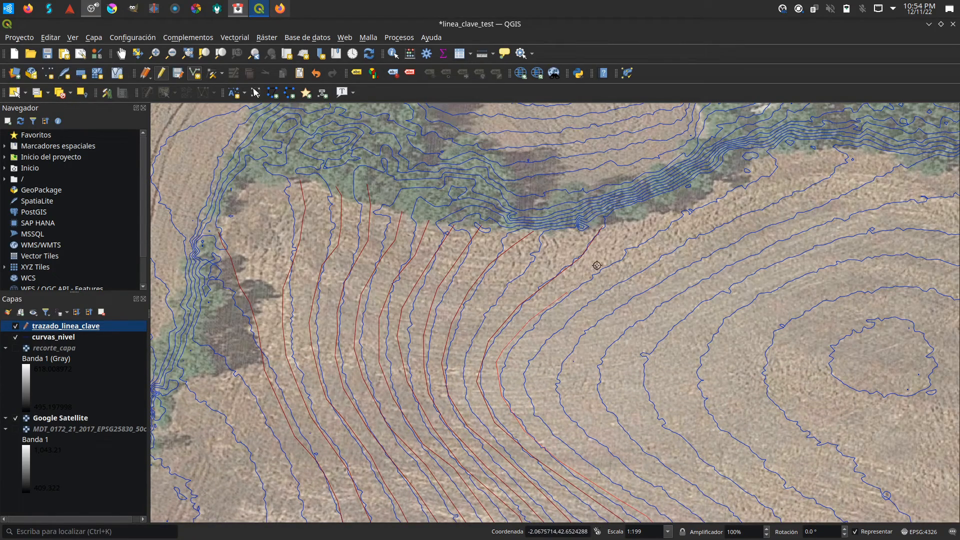
left_click(686, 211)
left_click(770, 175)
right_click(784, 151)
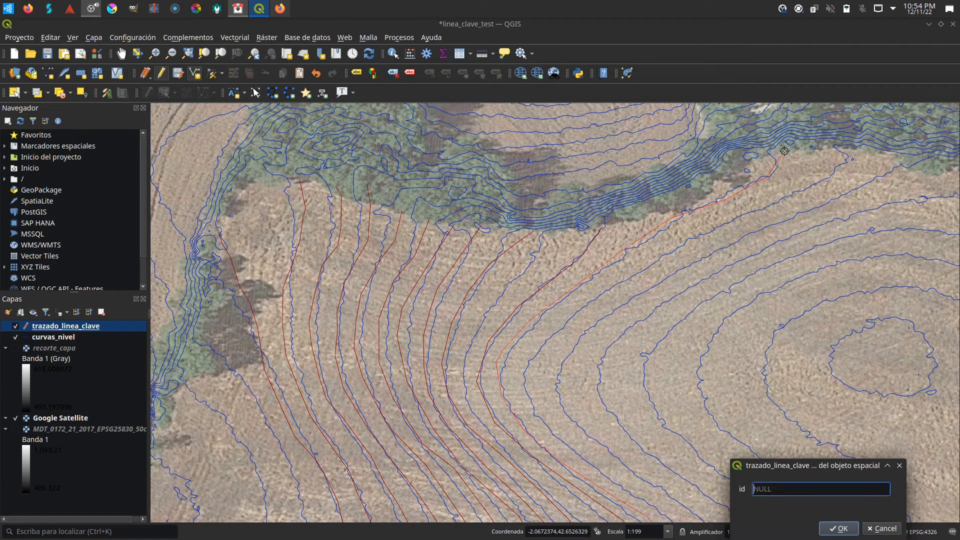
key("Return")
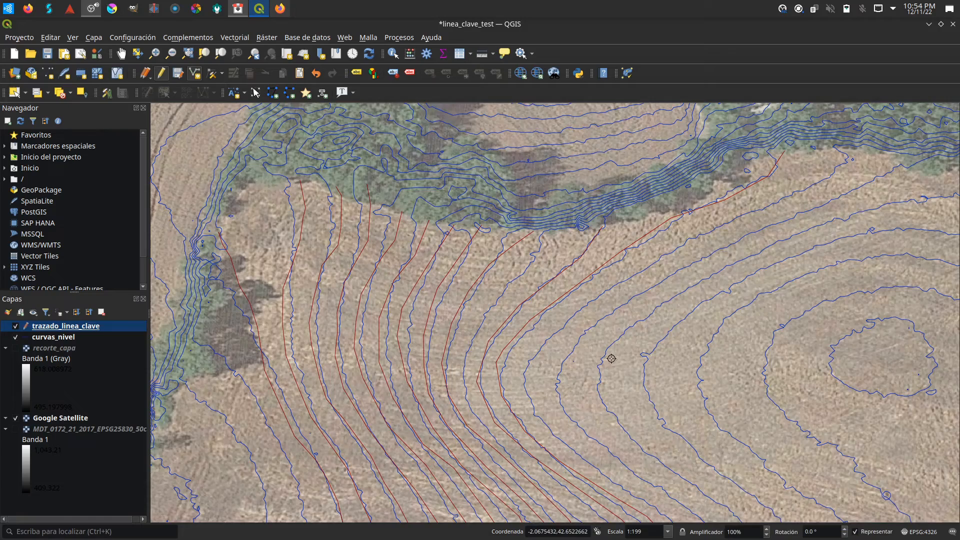
Step: Stop editing the trazado_linea_clave layer and save its changes
scroll(610, 361, "down", 2)
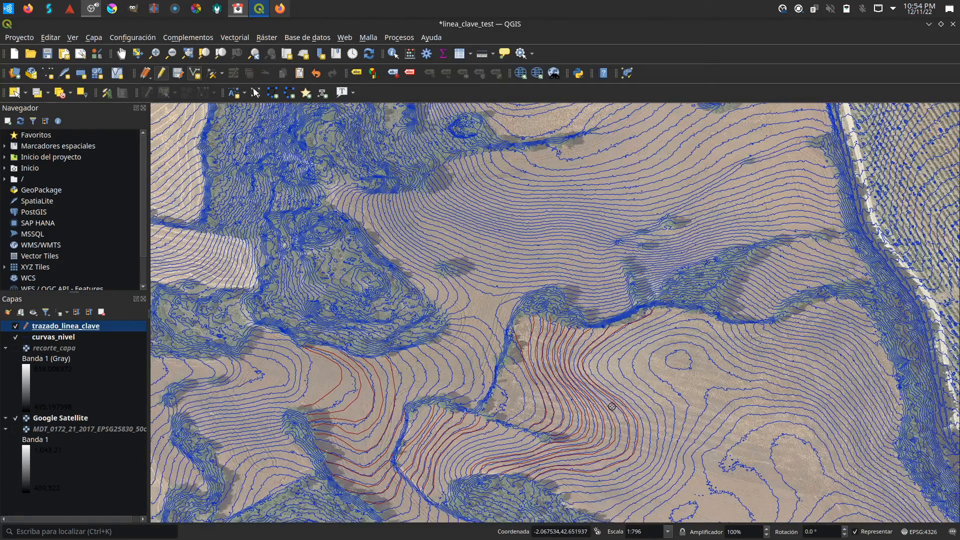
left_click_drag(613, 396, 553, 231)
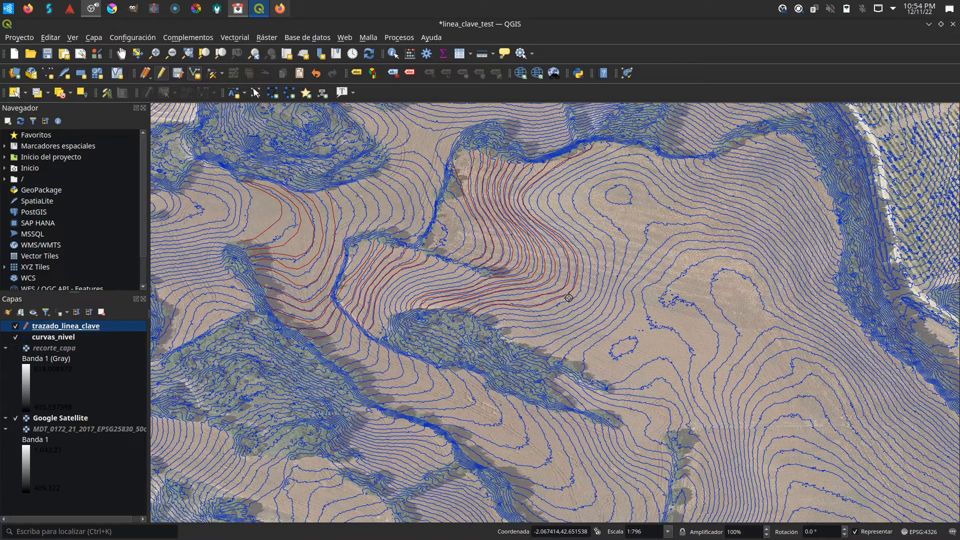
left_click(160, 75)
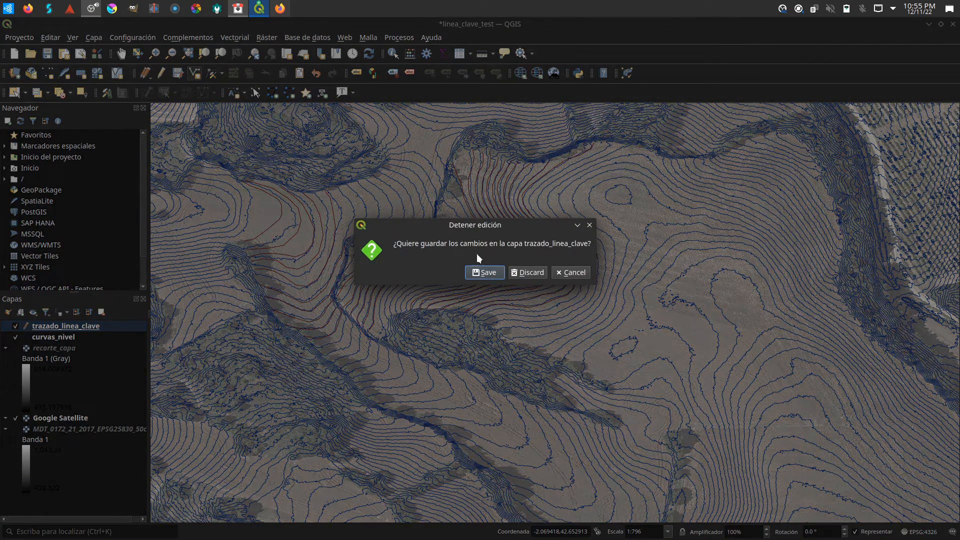
left_click(481, 273)
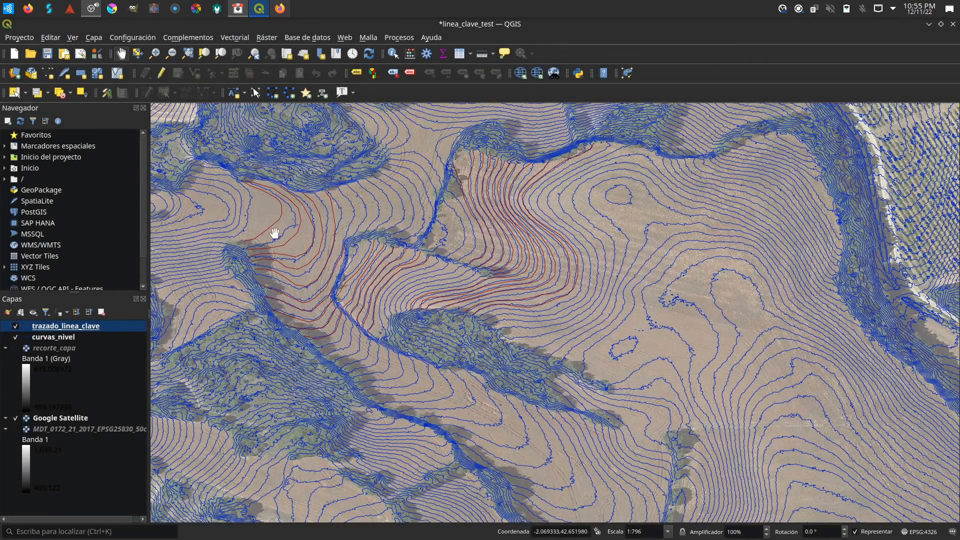
Step: Set up a GPX export of the trazado_linea_clave features to the file Trazado_GPS in the Desktop's linea_clave folder
right_click(62, 331)
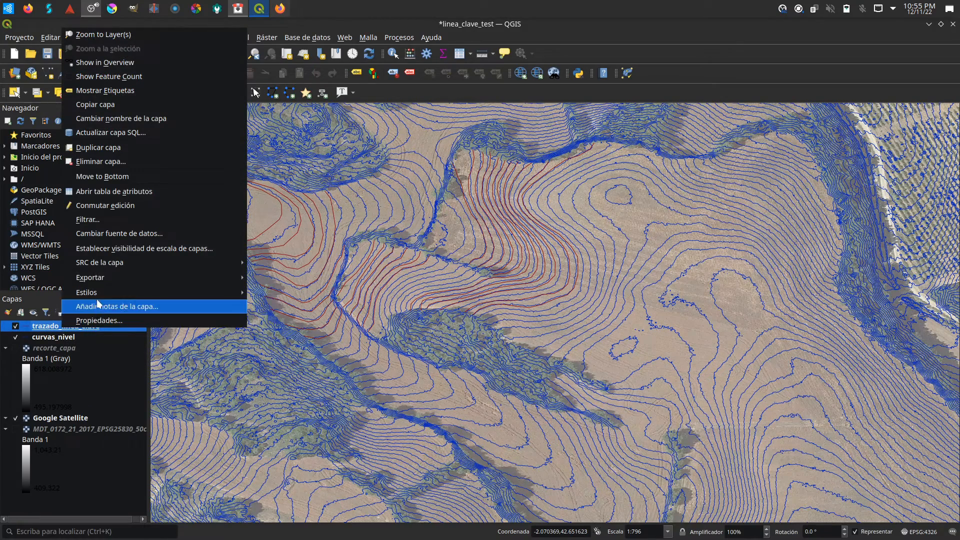
mouse_move(102, 283)
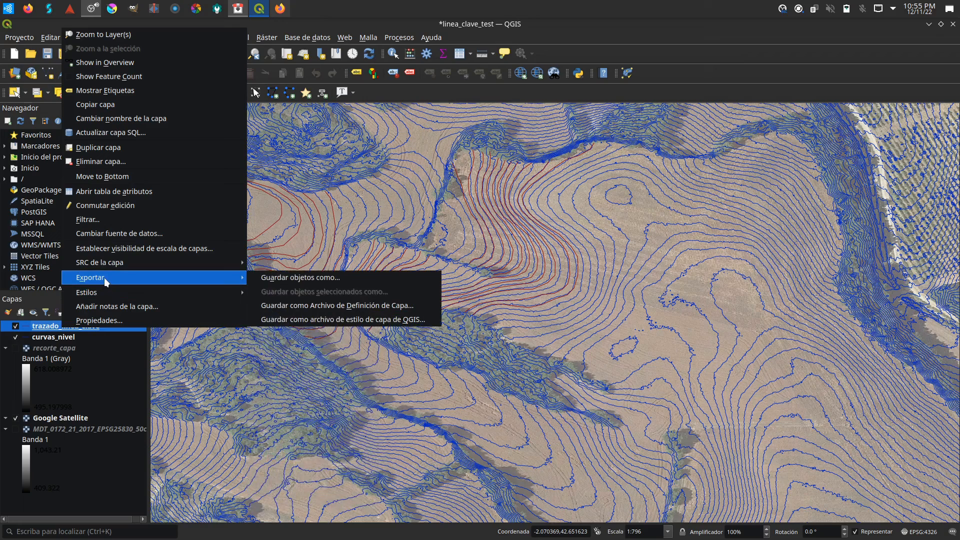
left_click(284, 278)
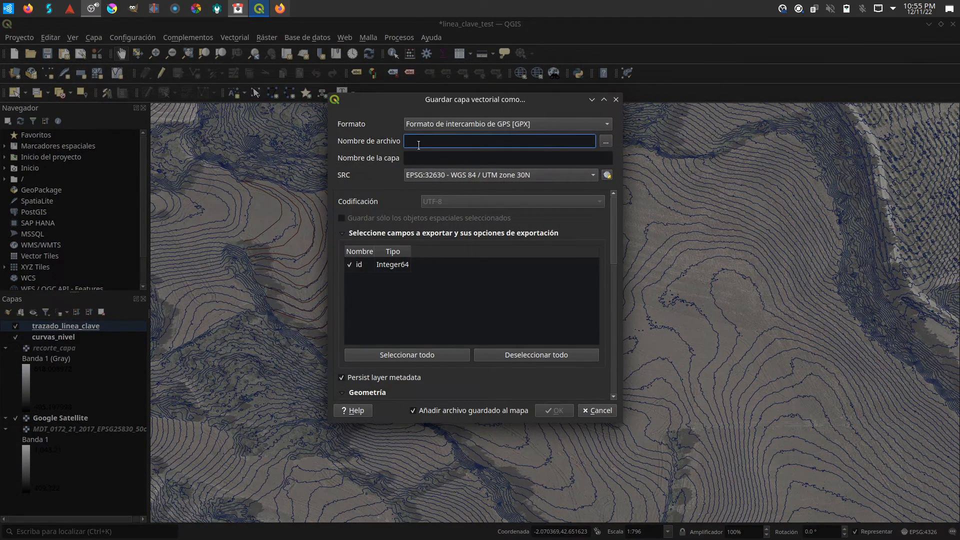
left_click(605, 142)
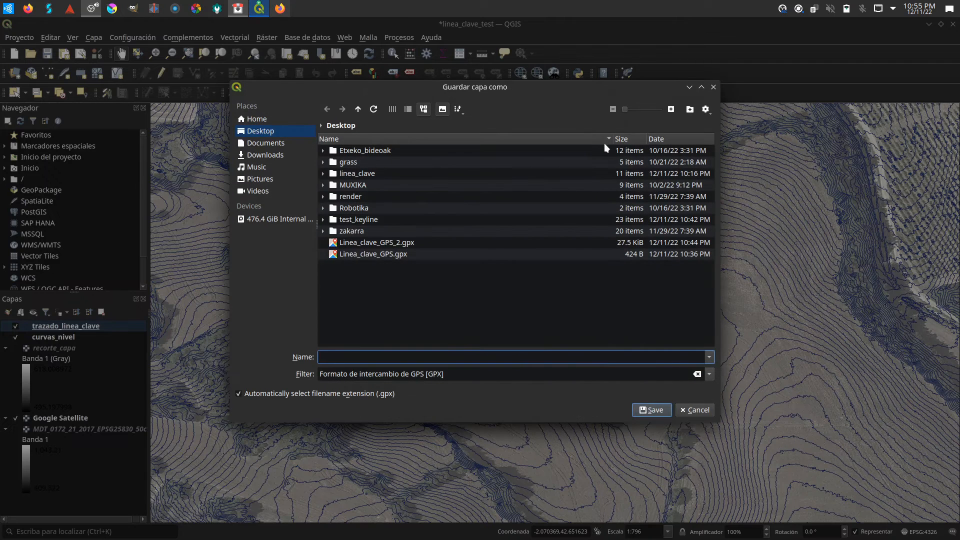
double_click(351, 173)
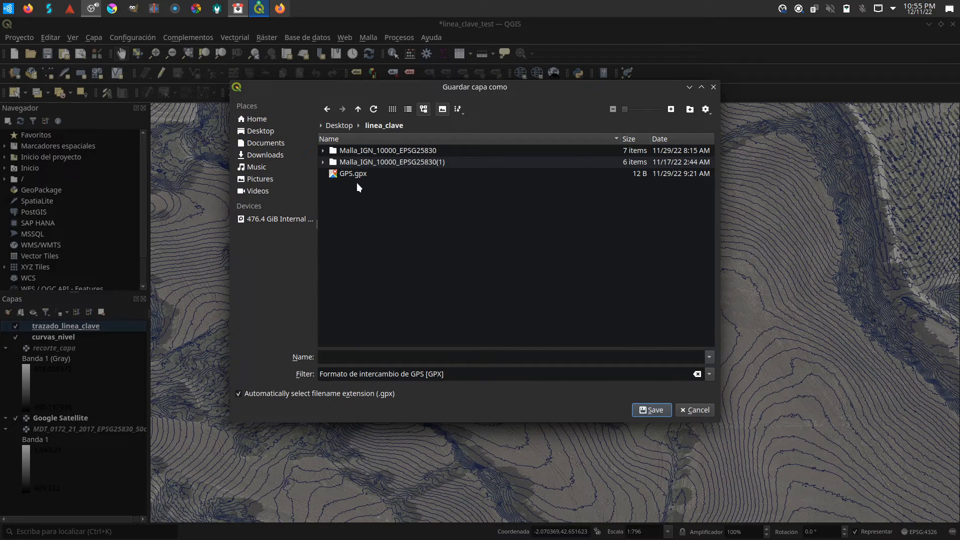
left_click(362, 356)
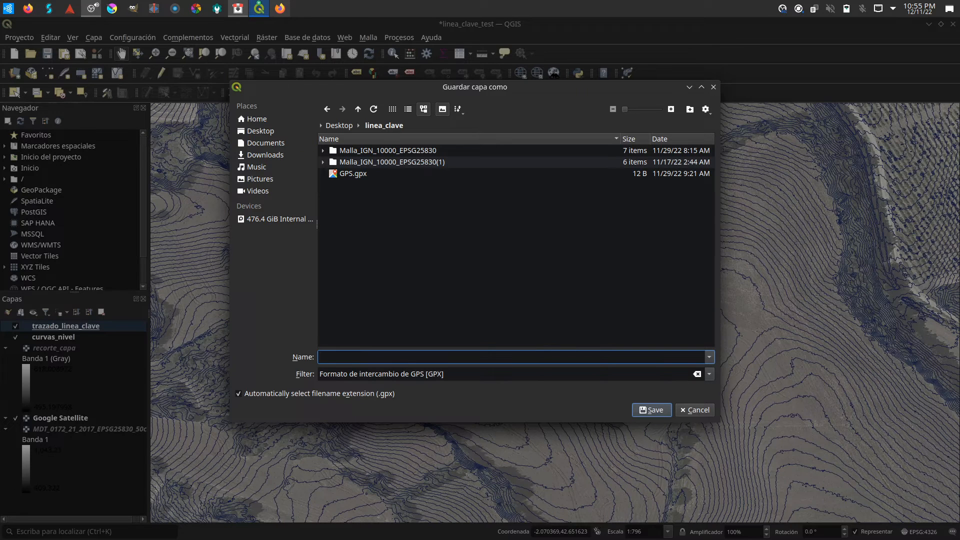
type("Trazado")
type("_GIP")
key("BackSpace")
key("BackSpace")
type("PS")
left_click(656, 409)
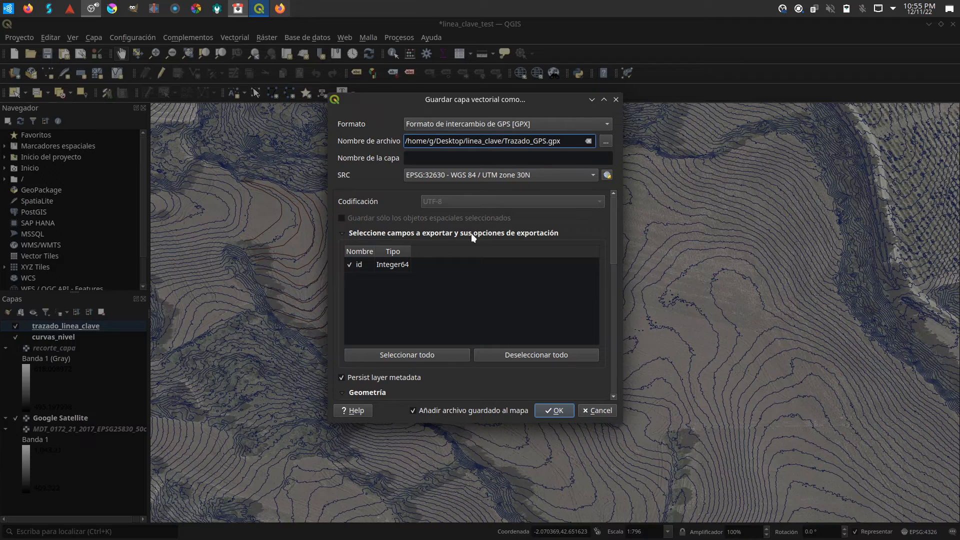
Step: Choose EPSG:32630 - WGS 84 / UTM zone 30N as the export's coordinate system and set GPX_USE_EXTENSIONS to YES
left_click(472, 175)
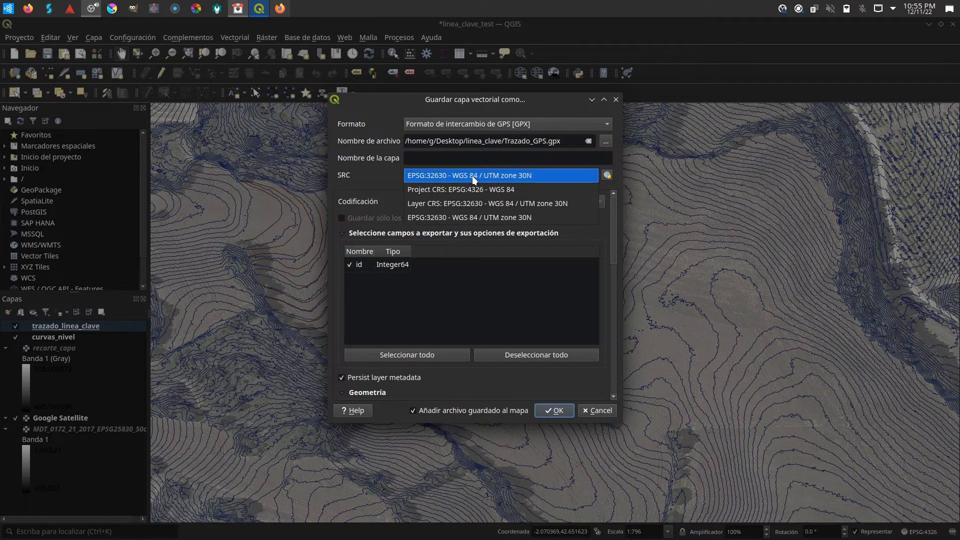
left_click(463, 218)
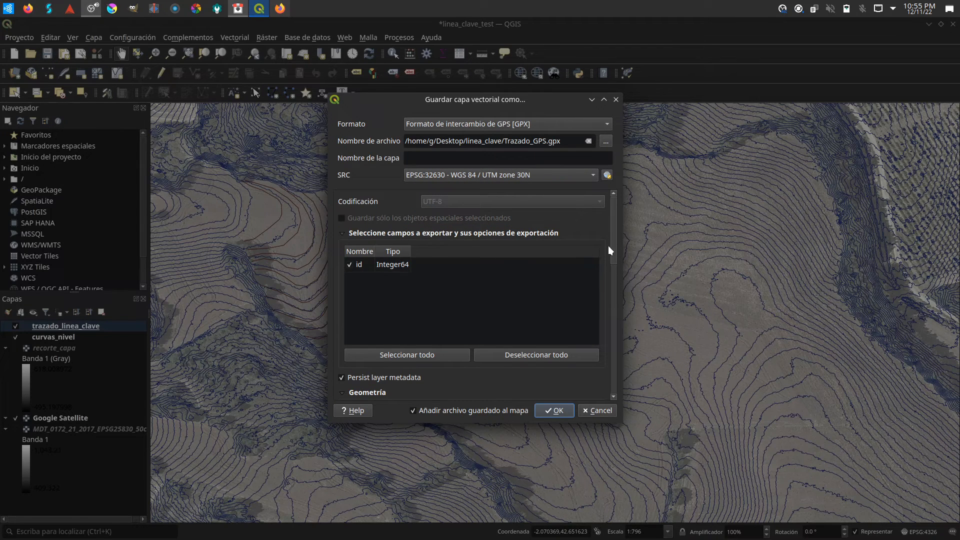
left_click_drag(616, 248, 614, 300)
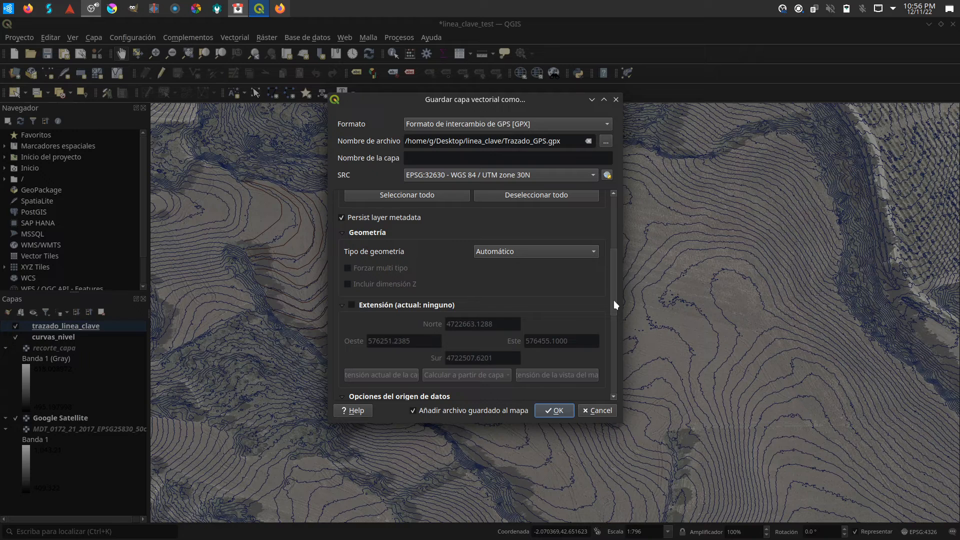
left_click_drag(613, 300, 607, 361)
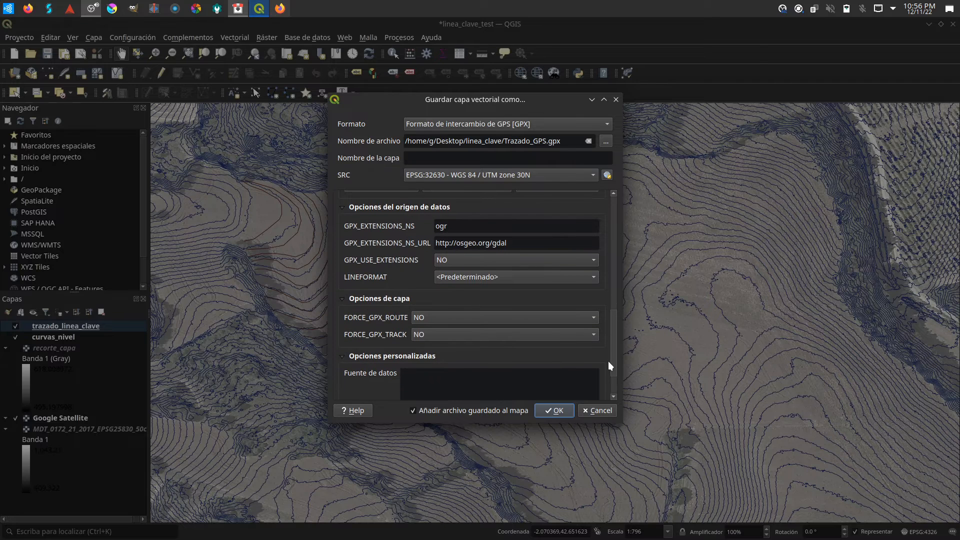
left_click(470, 259)
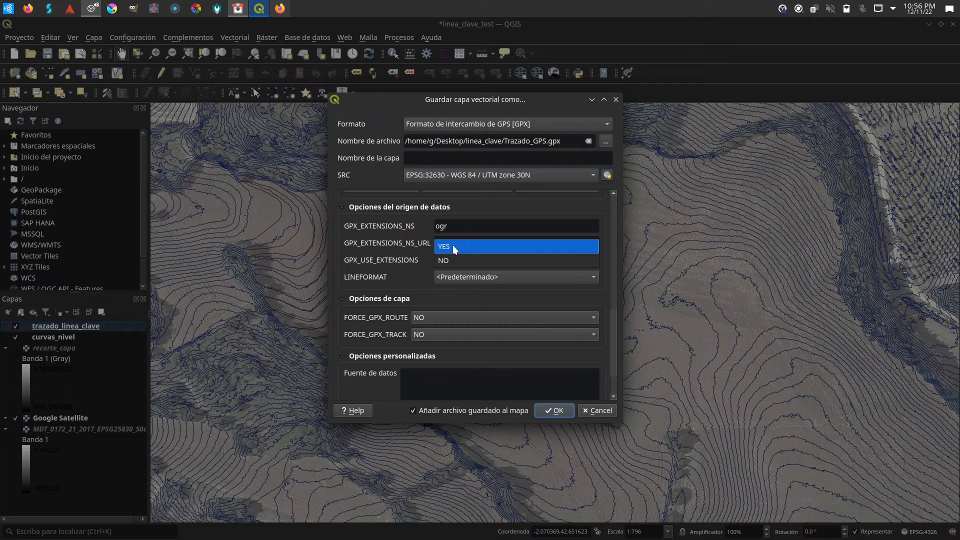
left_click(451, 245)
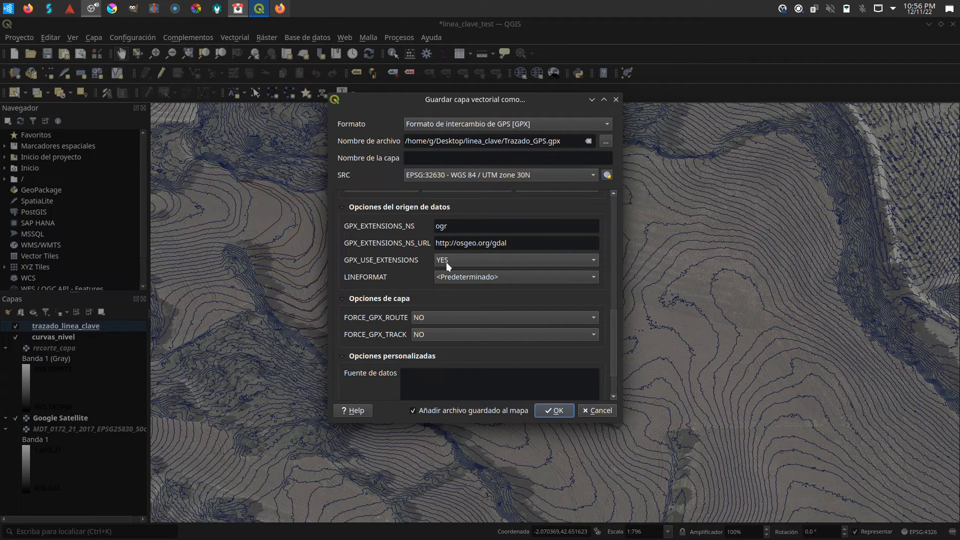
Step: Export the GPX file with FORCE_GPX_TRACK set to YES and save the project
left_click(428, 332)
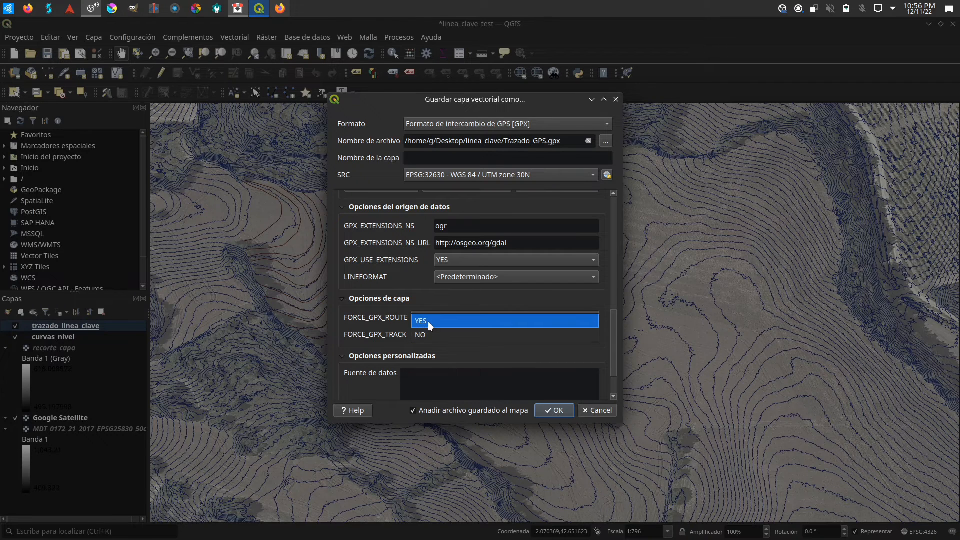
left_click(428, 322)
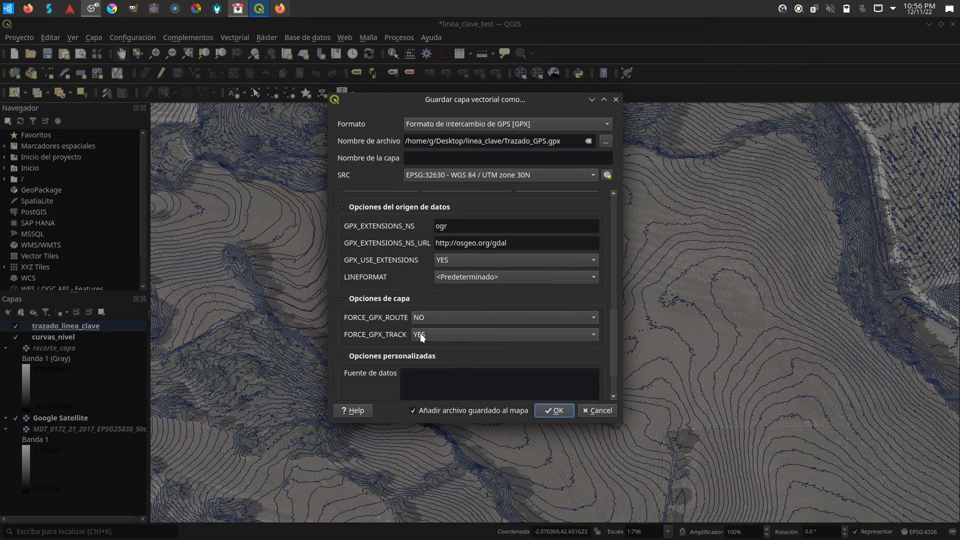
left_click(553, 410)
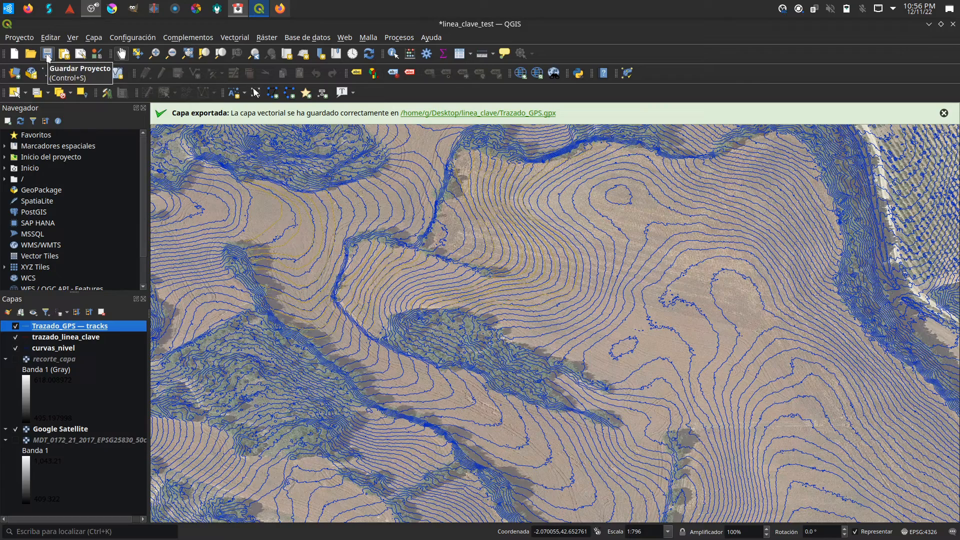
left_click(48, 56)
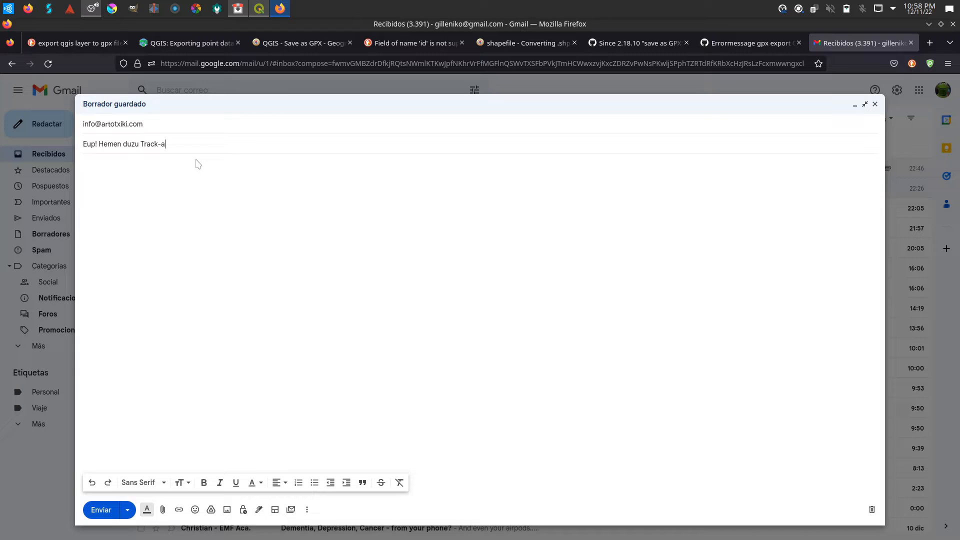
Step: Attach Trazado_GPS.gpx from the Desktop's linea_clave folder to the message draft in Gmail
left_click(205, 218)
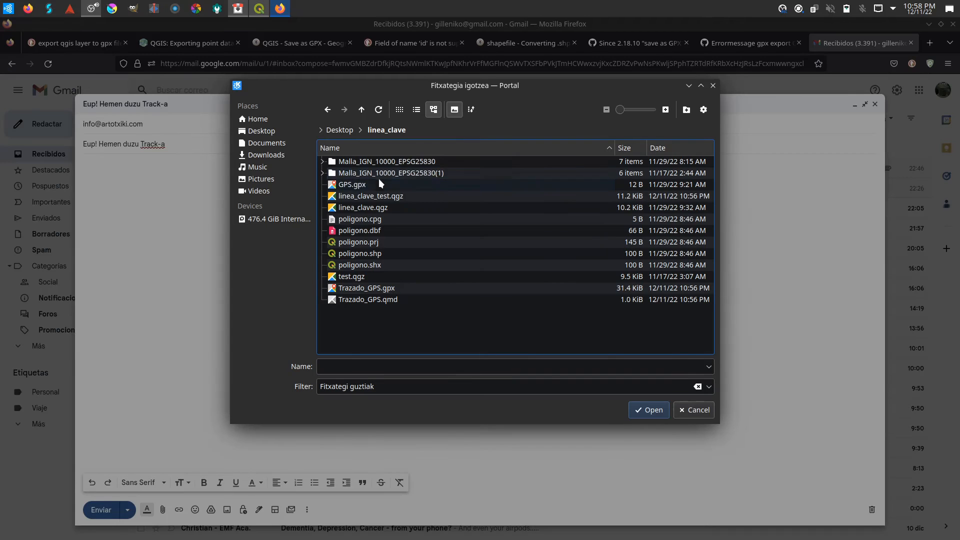
left_click(370, 287)
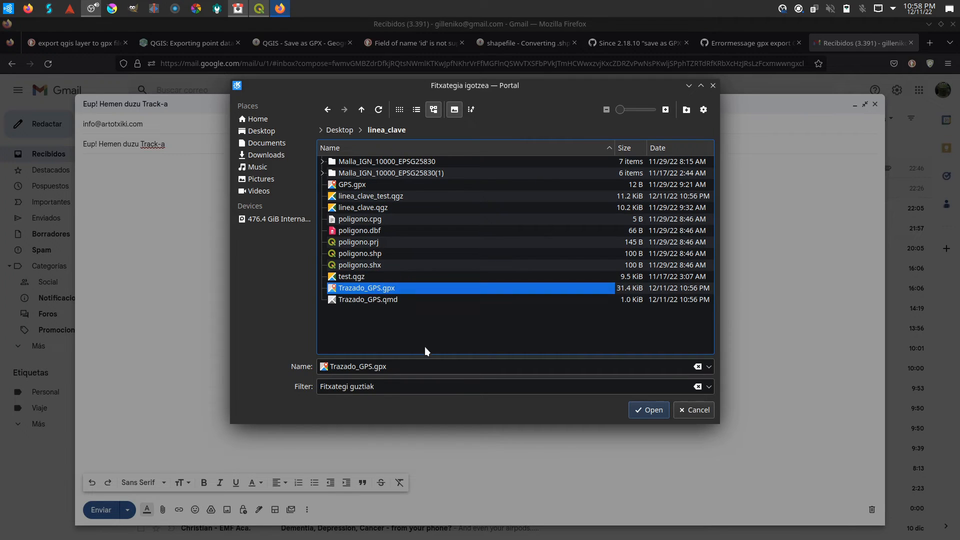
left_click(648, 410)
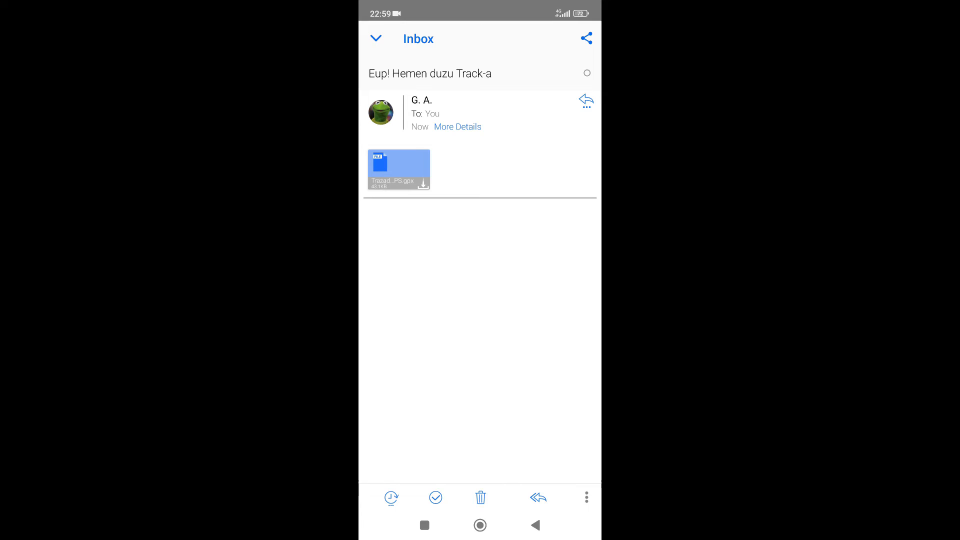
Step: Save the received e-mail's Trazado_GPS.gpx attachment to the phone and open it with GPX Viewer
left_click(399, 169)
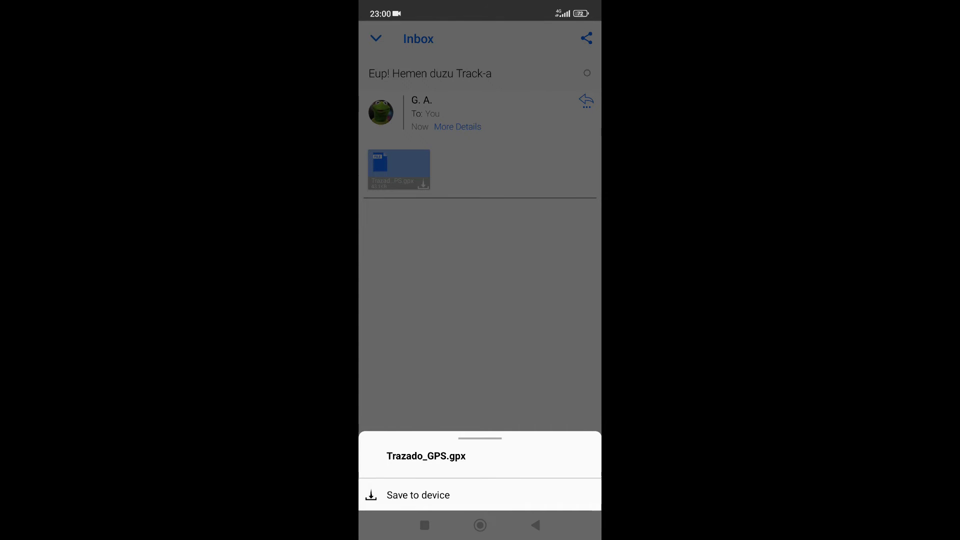
left_click(418, 495)
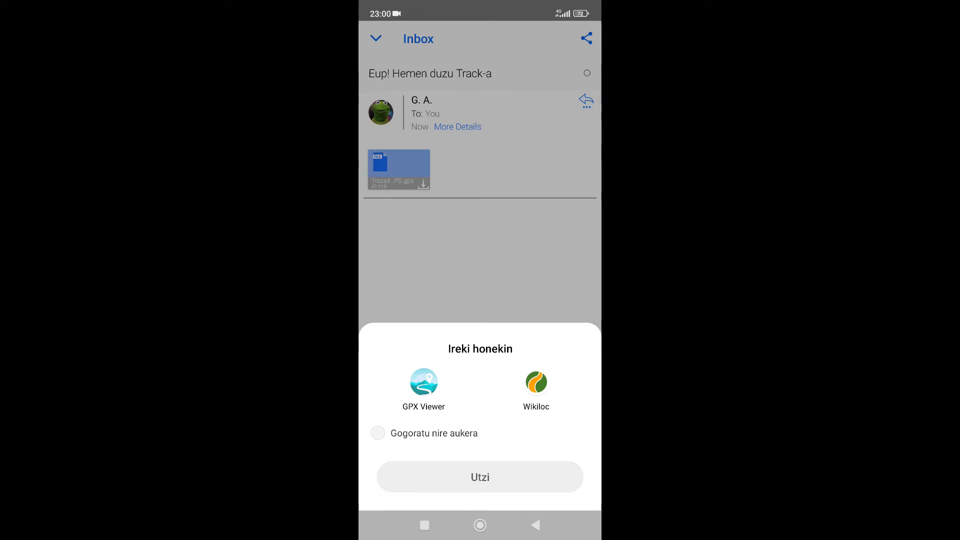
left_click(423, 383)
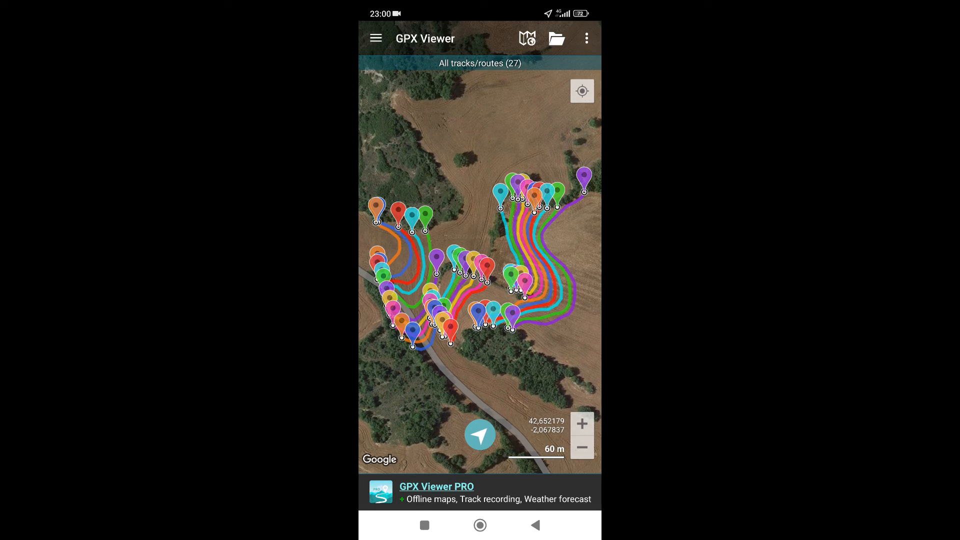
Step: Examine the exported keyline tracks over the satellite map, overall and up close from the western trees eastward across the field
scroll(479, 270, "up", 2)
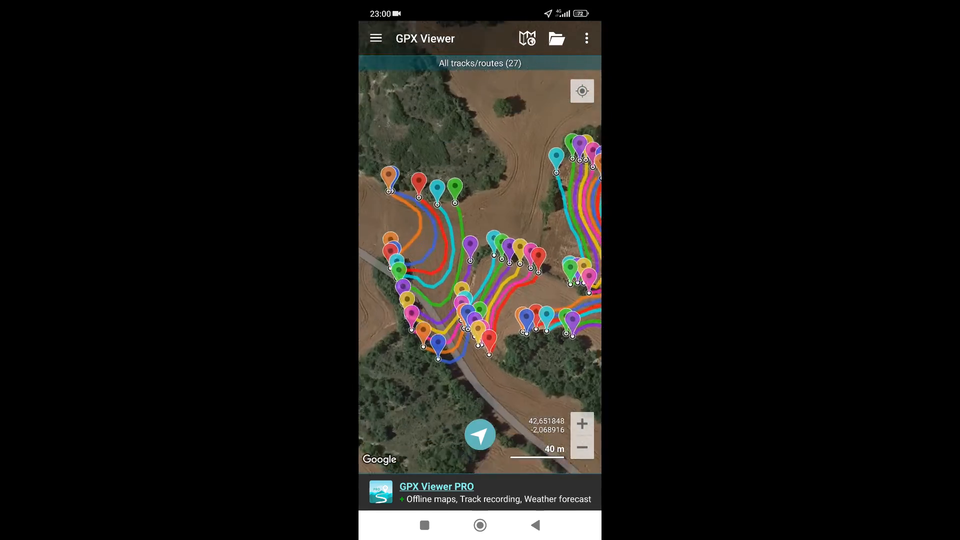
scroll(480, 270, "down", 2)
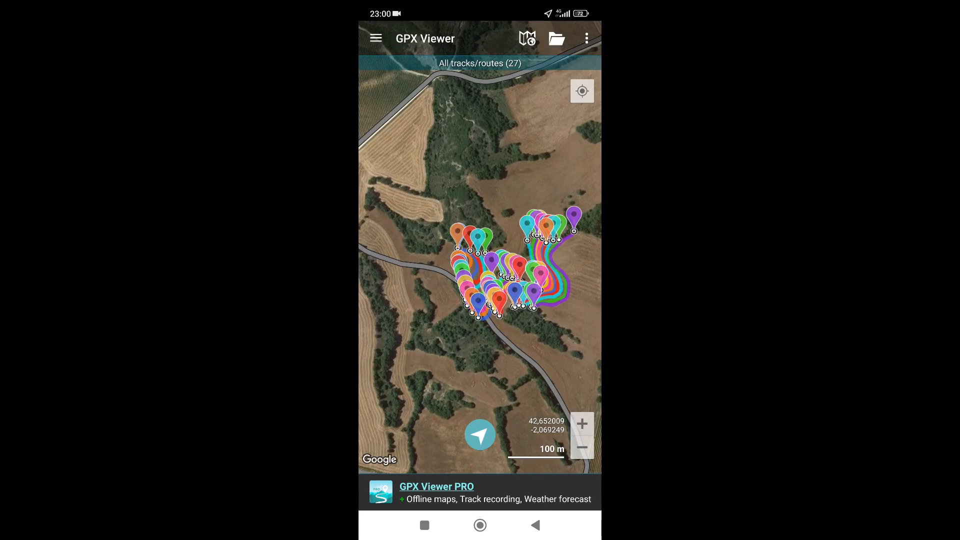
scroll(480, 270, "down", 1)
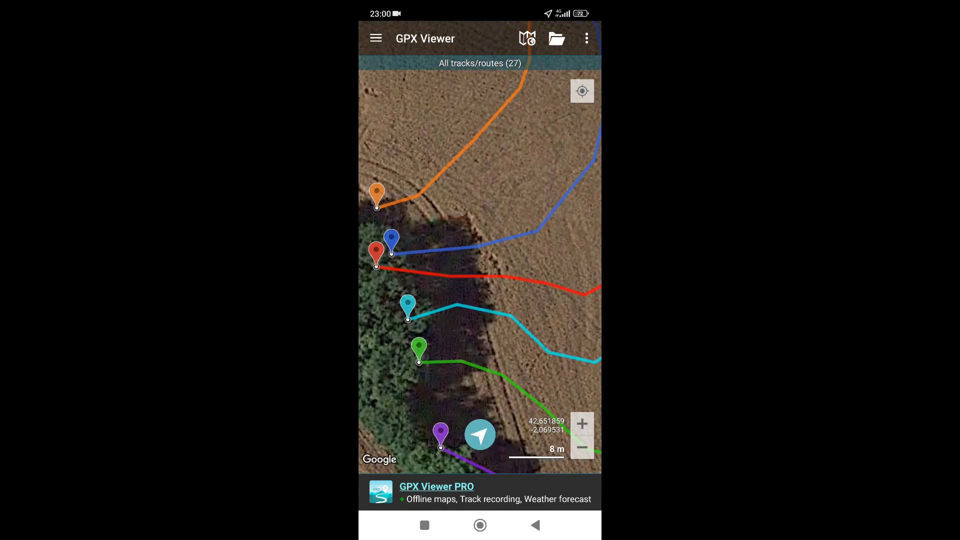
left_click_drag(500, 300, 473, 250)
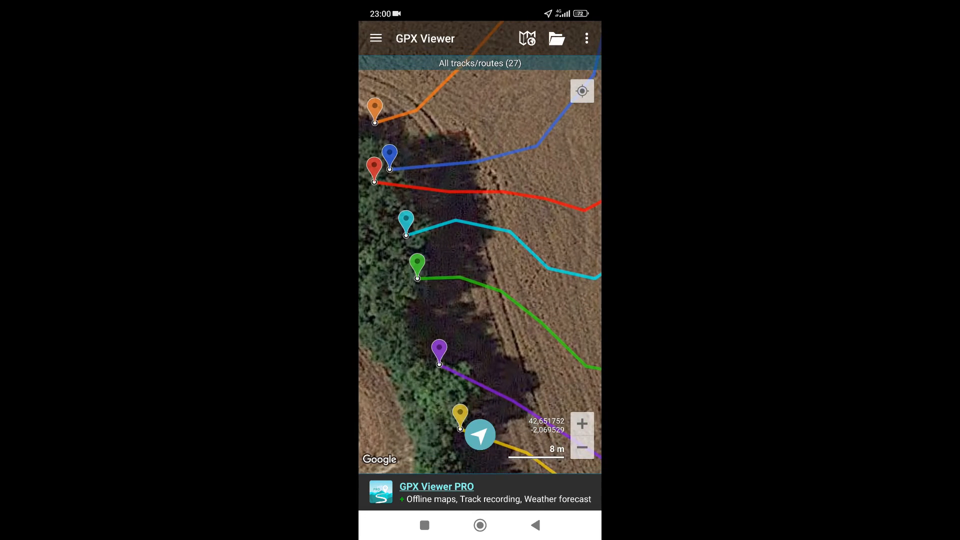
left_click_drag(500, 300, 438, 292)
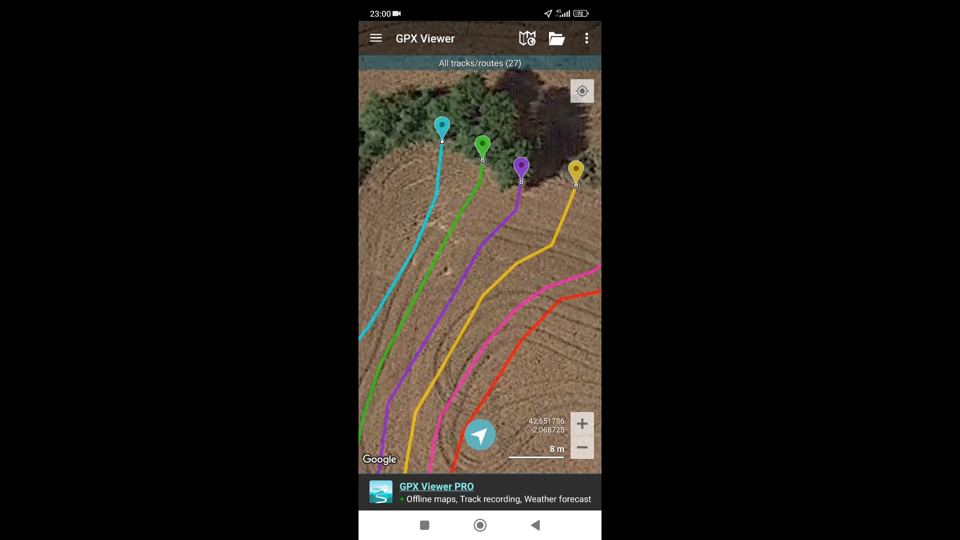
left_click_drag(499, 300, 416, 270)
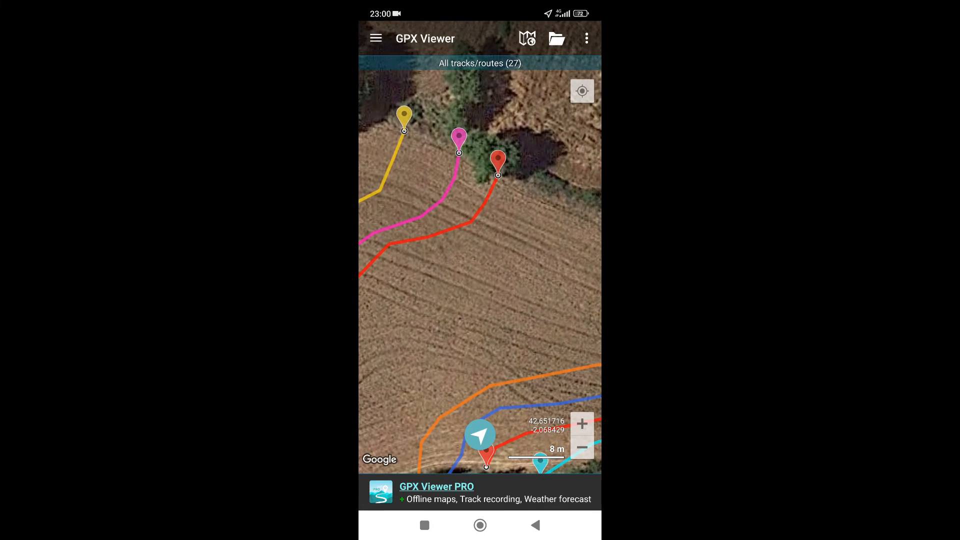
left_click_drag(500, 299, 501, 180)
left_click_drag(500, 300, 445, 283)
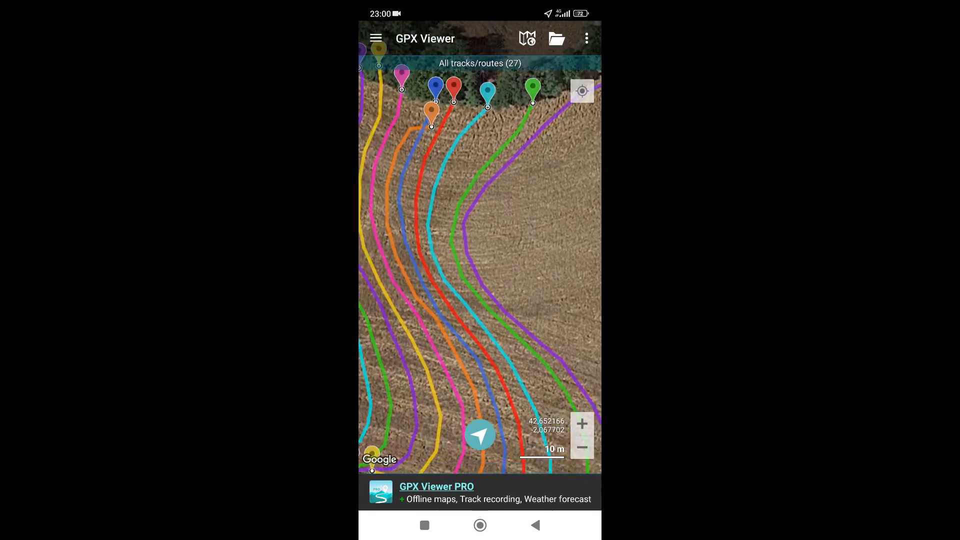
Step: Examine the northeastern field's tracks from the northern tree line to the southern grove, and the neighbouring tracks to the west
mouse_move(500, 300)
left_mouse_down()
mouse_move(500, 280)
mouse_move(500, 305)
left_mouse_up()
scroll(480, 250, "up", 2)
left_click_drag(499, 250, 414, 319)
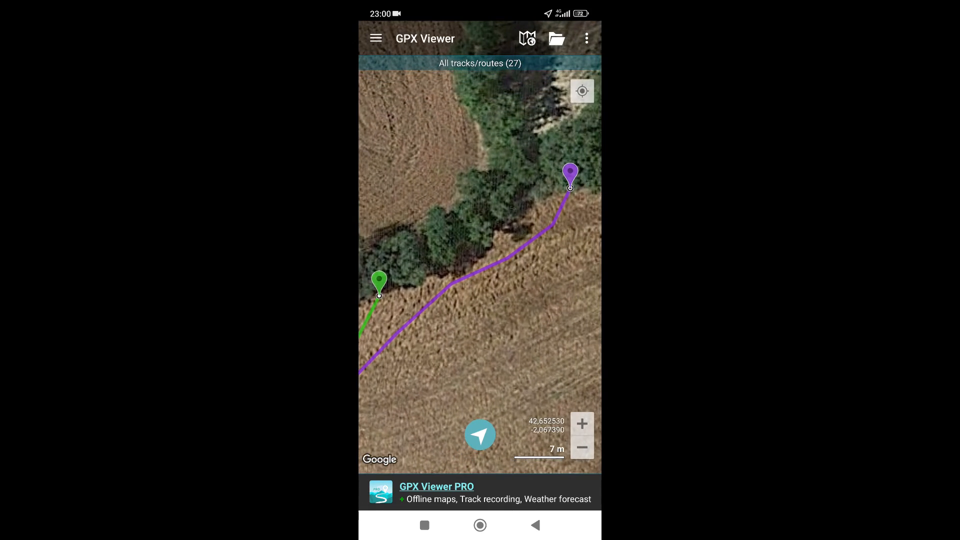
left_click_drag(425, 360, 589, 150)
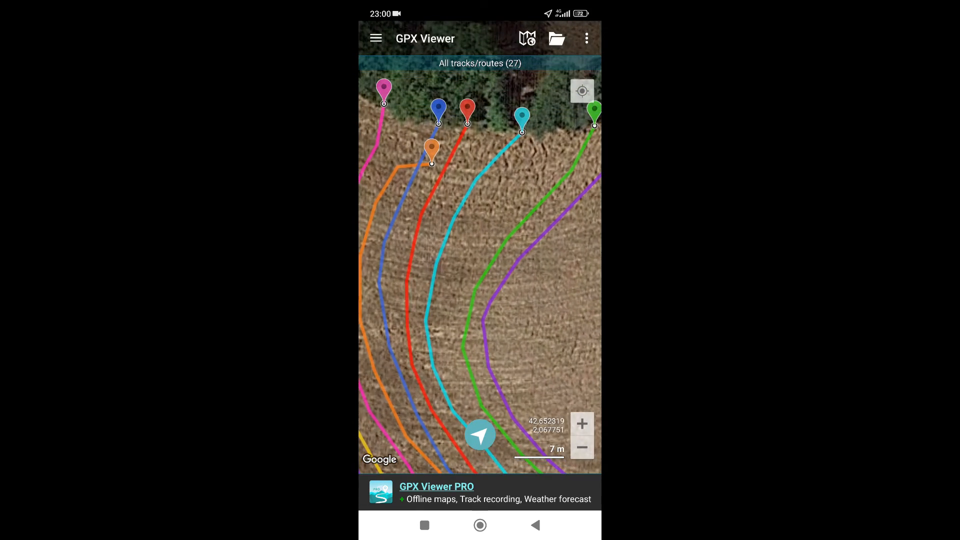
left_click_drag(450, 250, 492, 355)
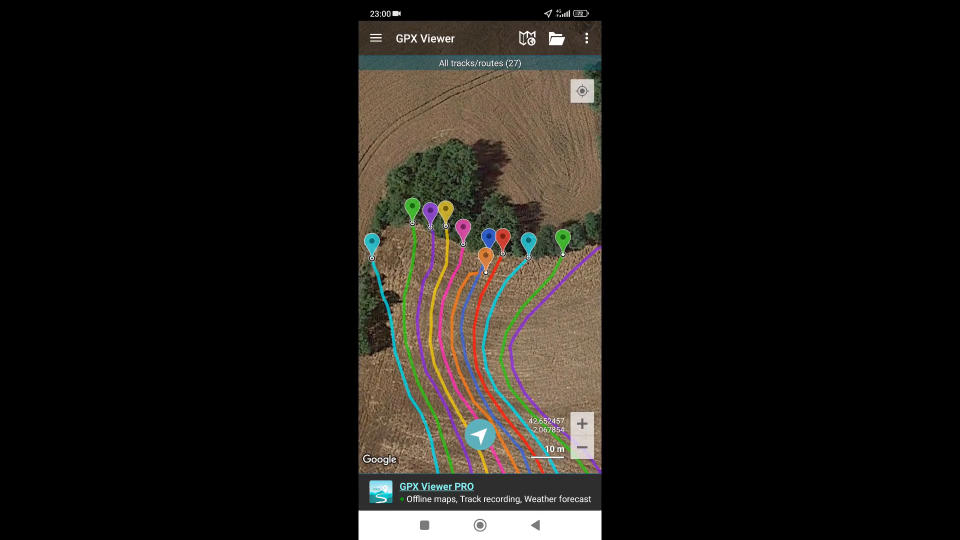
left_click_drag(479, 300, 475, 264)
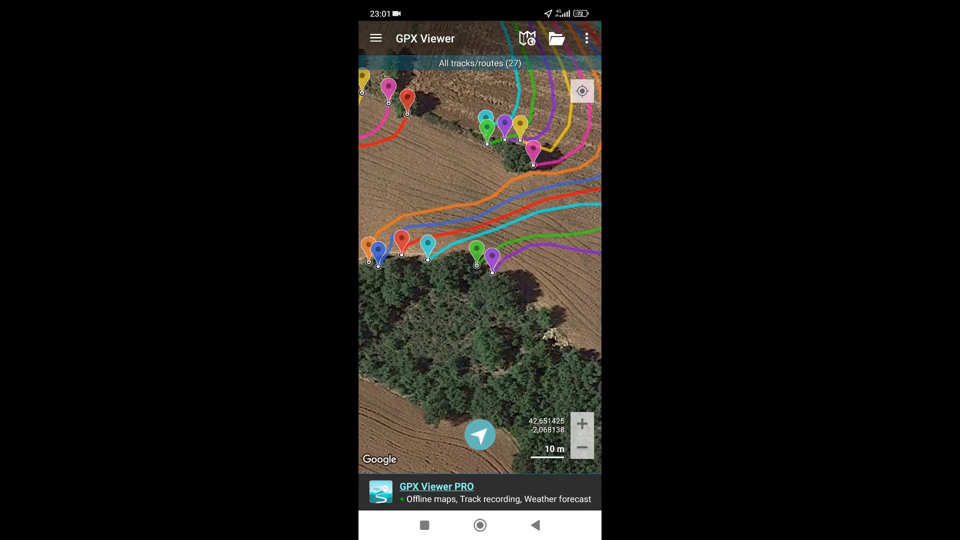
left_click_drag(450, 300, 481, 304)
scroll(480, 270, "down", 2)
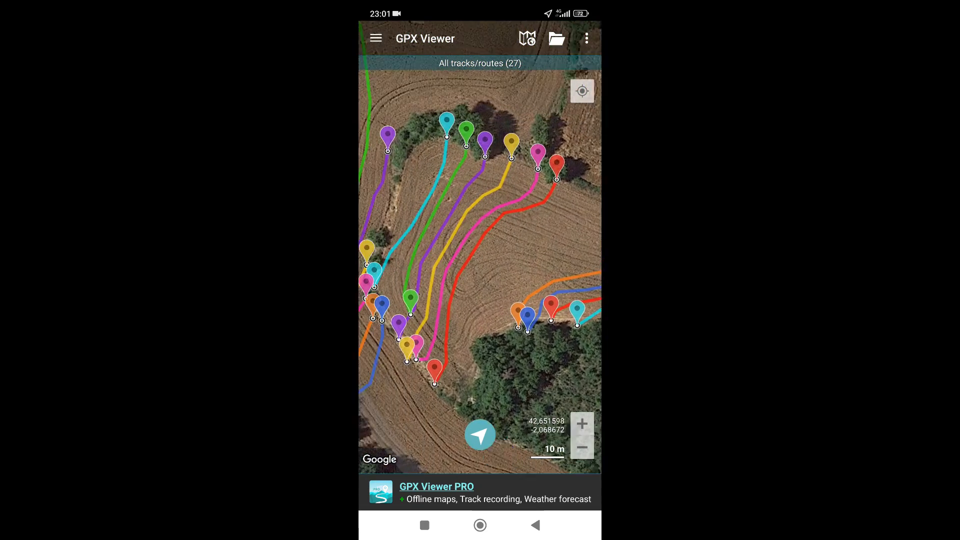